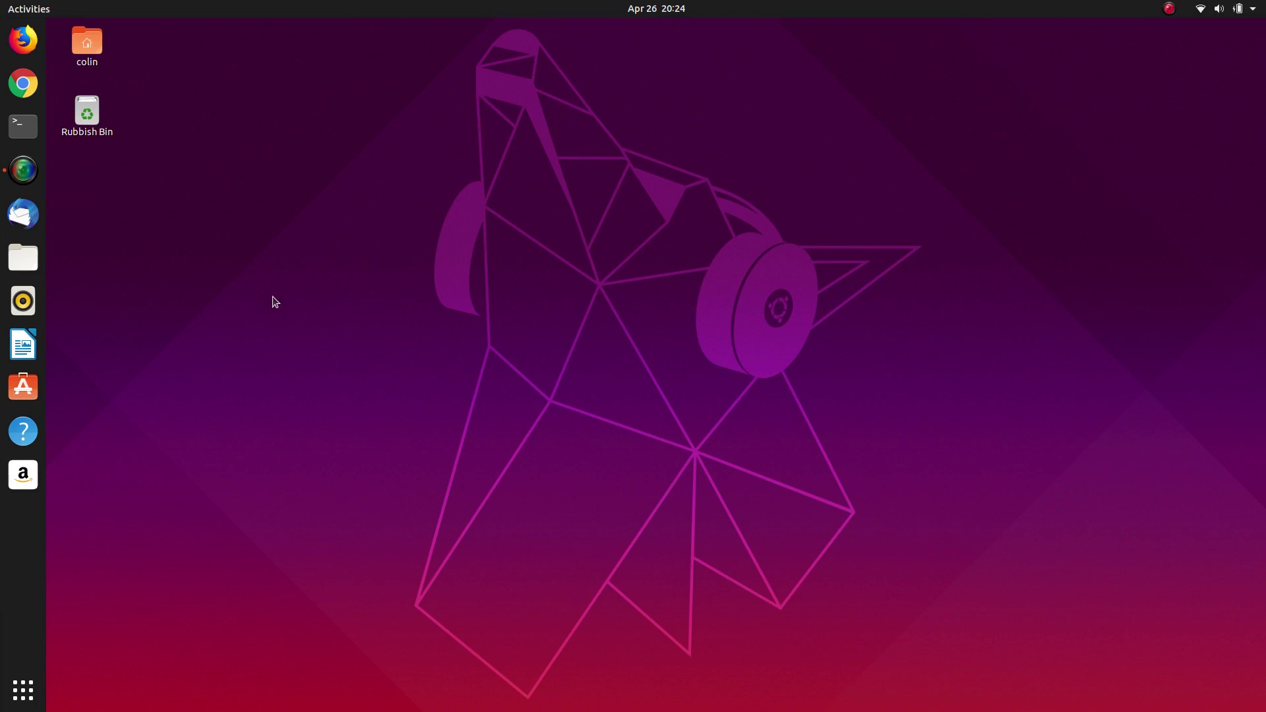
# Step: Open the 927 GB Volume from Other Locations in Files
pyautogui.click(36, 265)
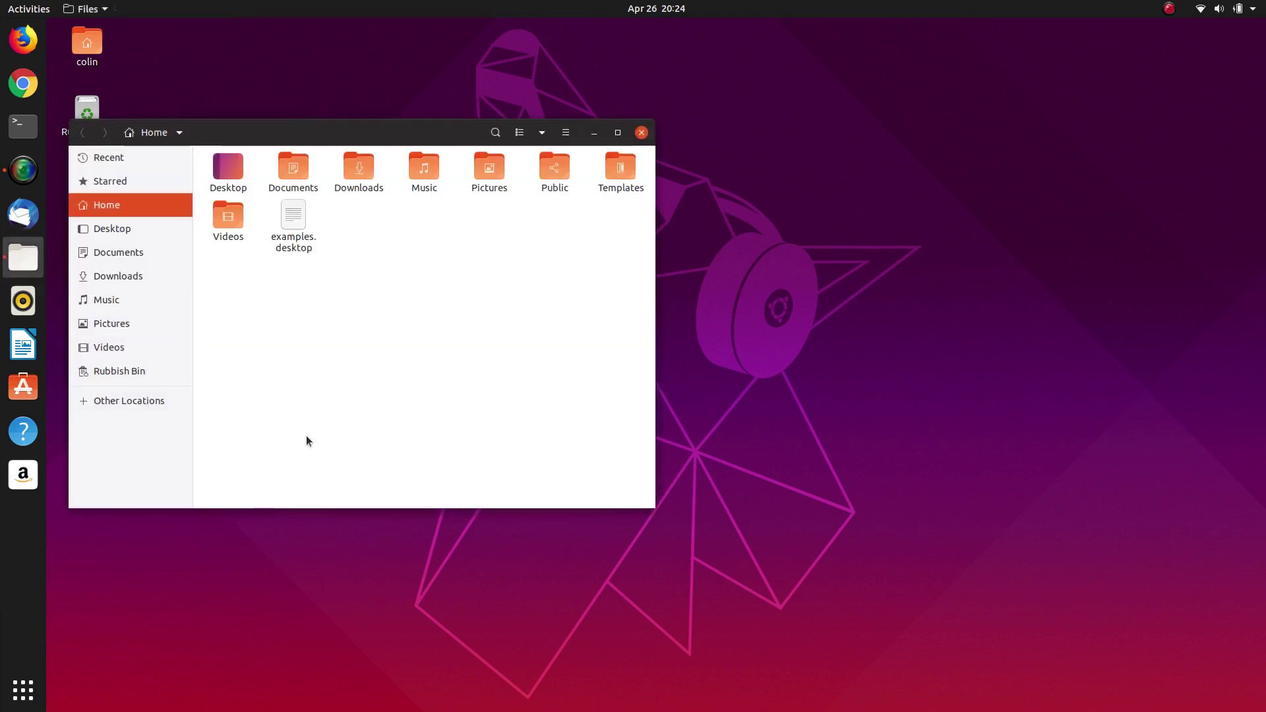
pyautogui.click(128, 402)
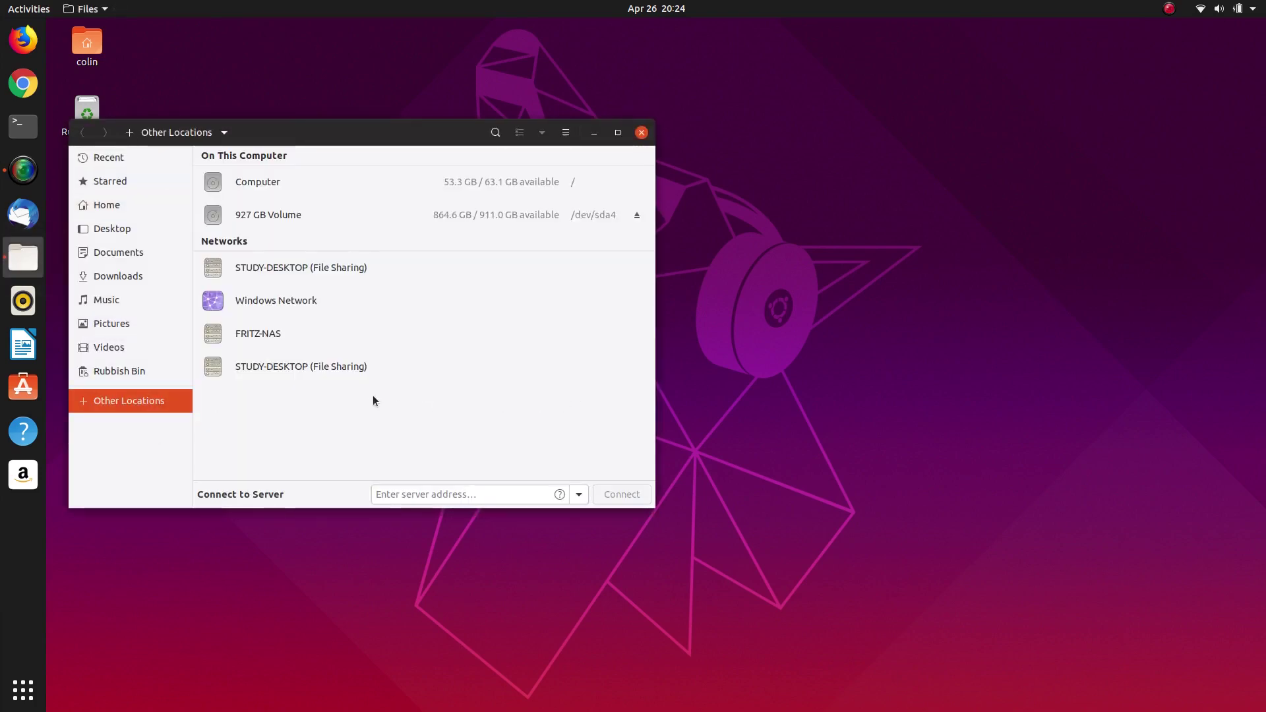
pyautogui.click(326, 216)
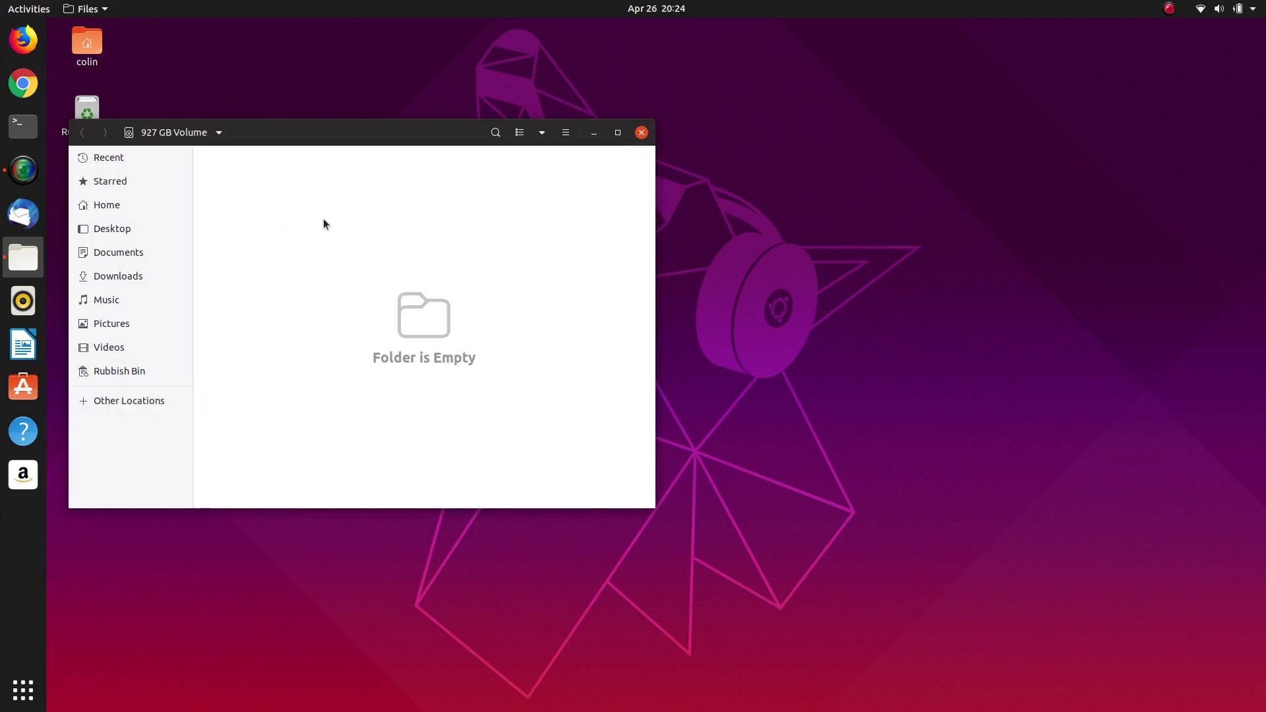
pyautogui.click(105, 402)
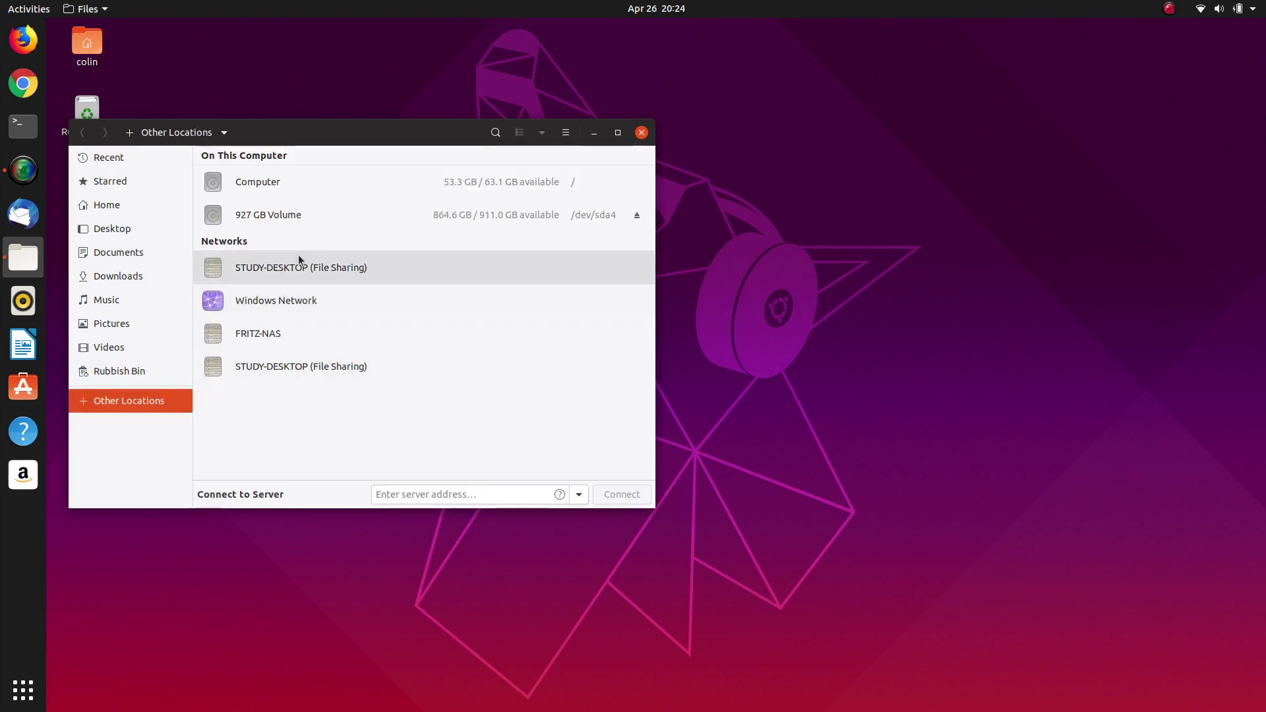
pyautogui.click(264, 219)
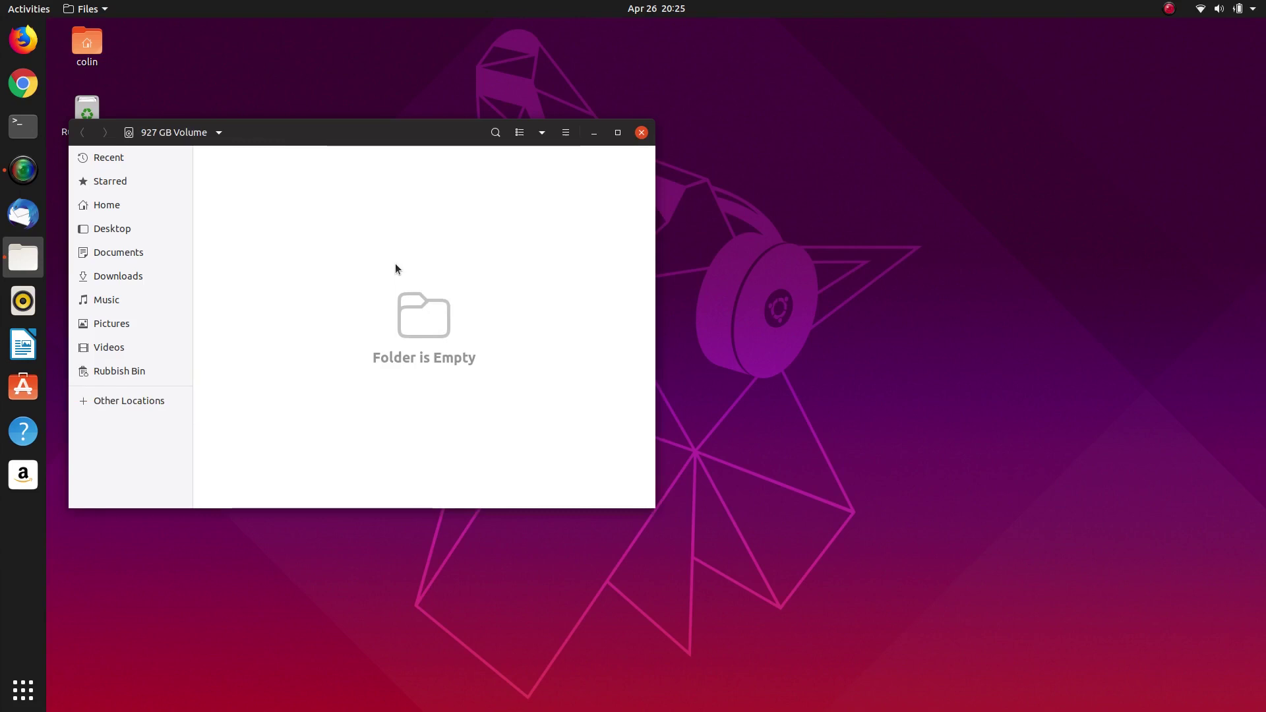
# Step: Create the Documents and Downloads folders on the volume
pyautogui.rightClick(301, 247)
pyautogui.click(346, 259)
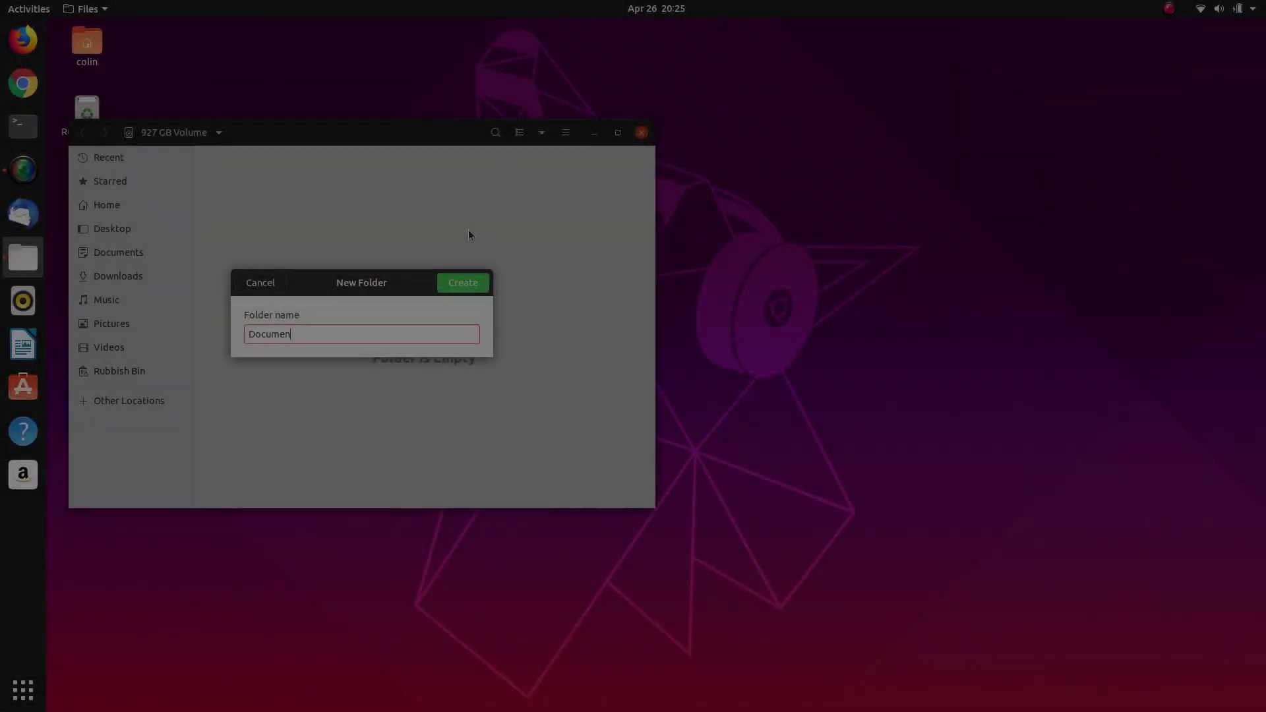
pyautogui.press('Return')
pyautogui.rightClick(374, 219)
pyautogui.click(424, 235)
pyautogui.write('Downloads')
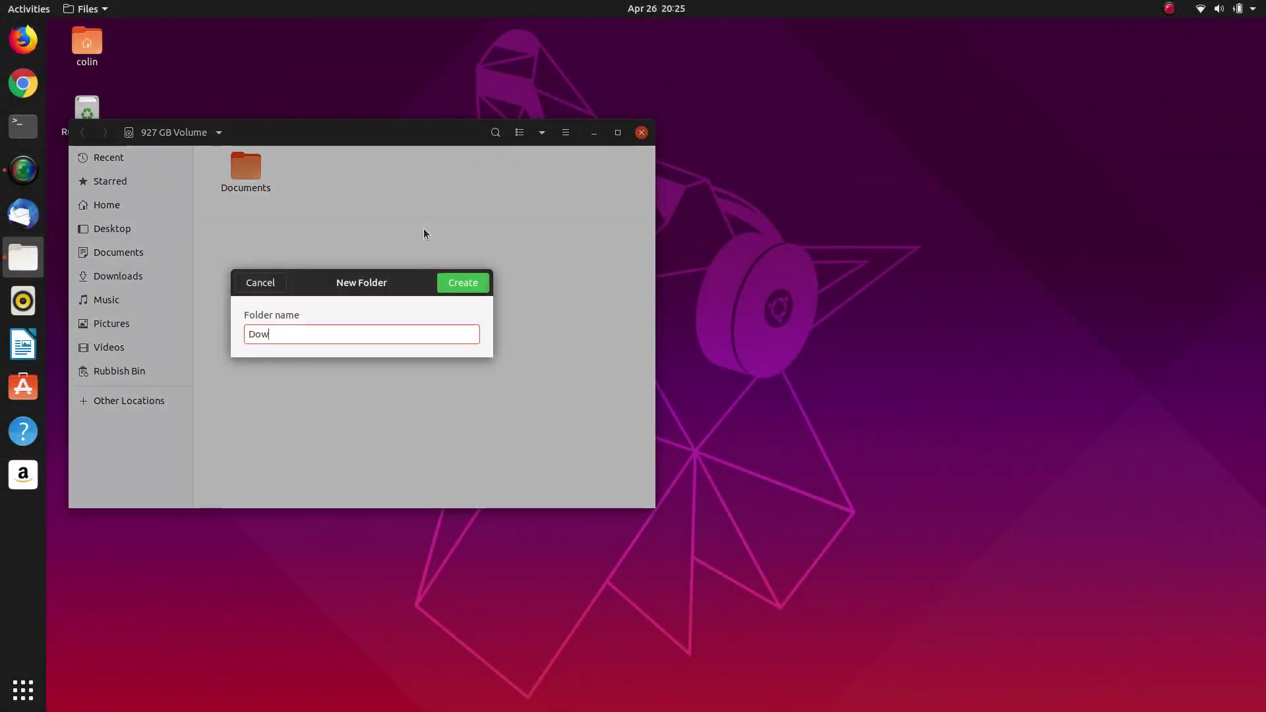
pyautogui.press('Return')
pyautogui.click(371, 306)
# Step: Create the Music, Pictures and Videos folders on the volume
pyautogui.hotkey('ctrl', 'shift', 'n')
pyautogui.write('Music')
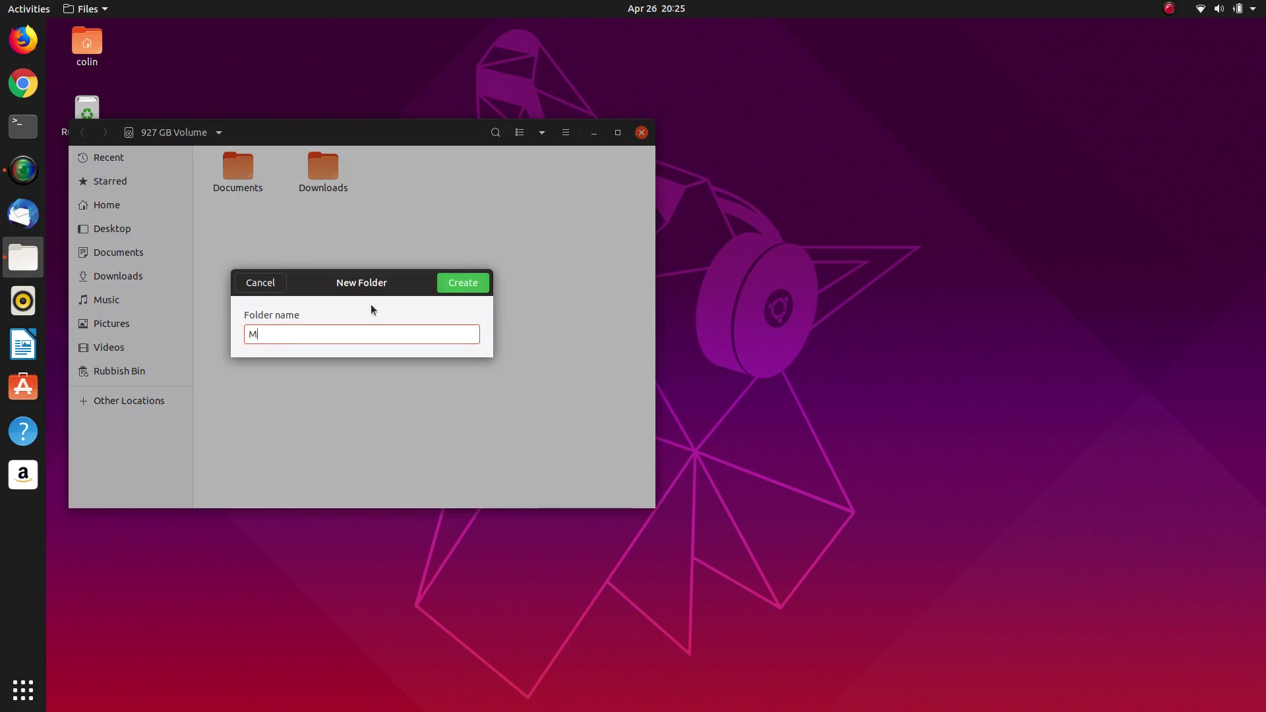
pyautogui.press('Return')
pyautogui.rightClick(313, 308)
pyautogui.click(363, 323)
pyautogui.write('Pictures')
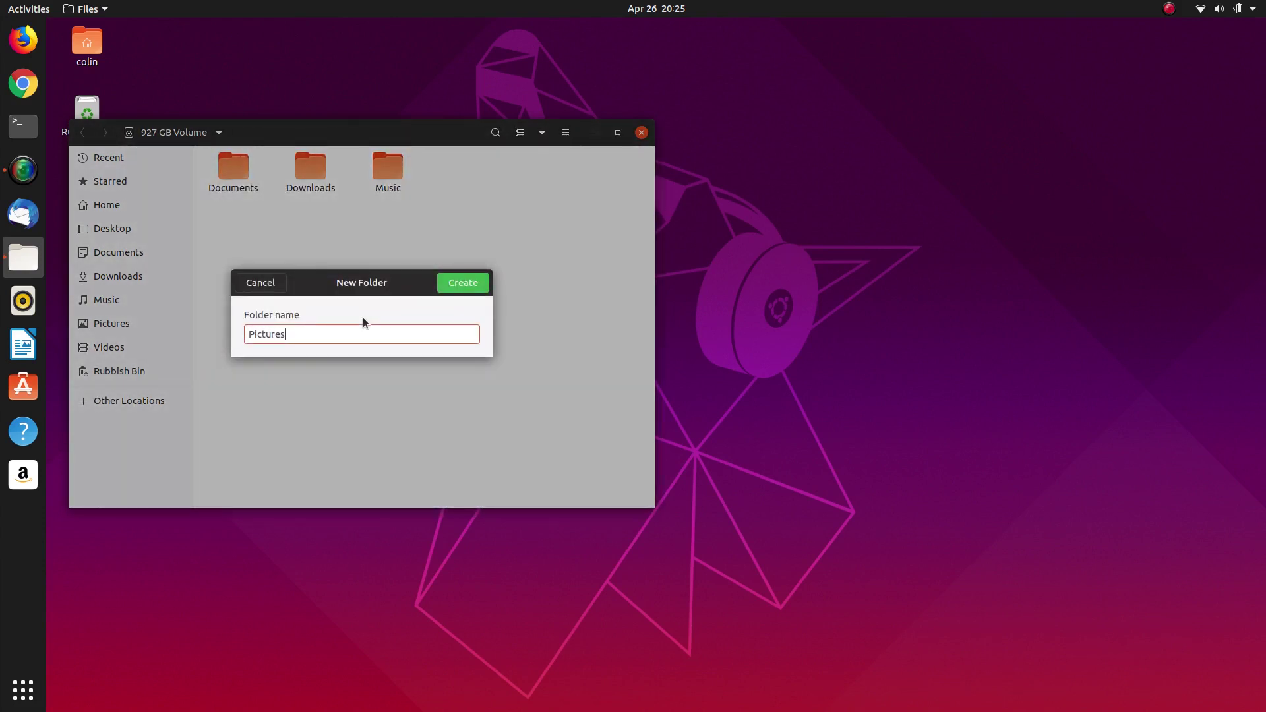
pyautogui.press('Return')
pyautogui.rightClick(354, 316)
pyautogui.click(405, 333)
pyautogui.write('Videos')
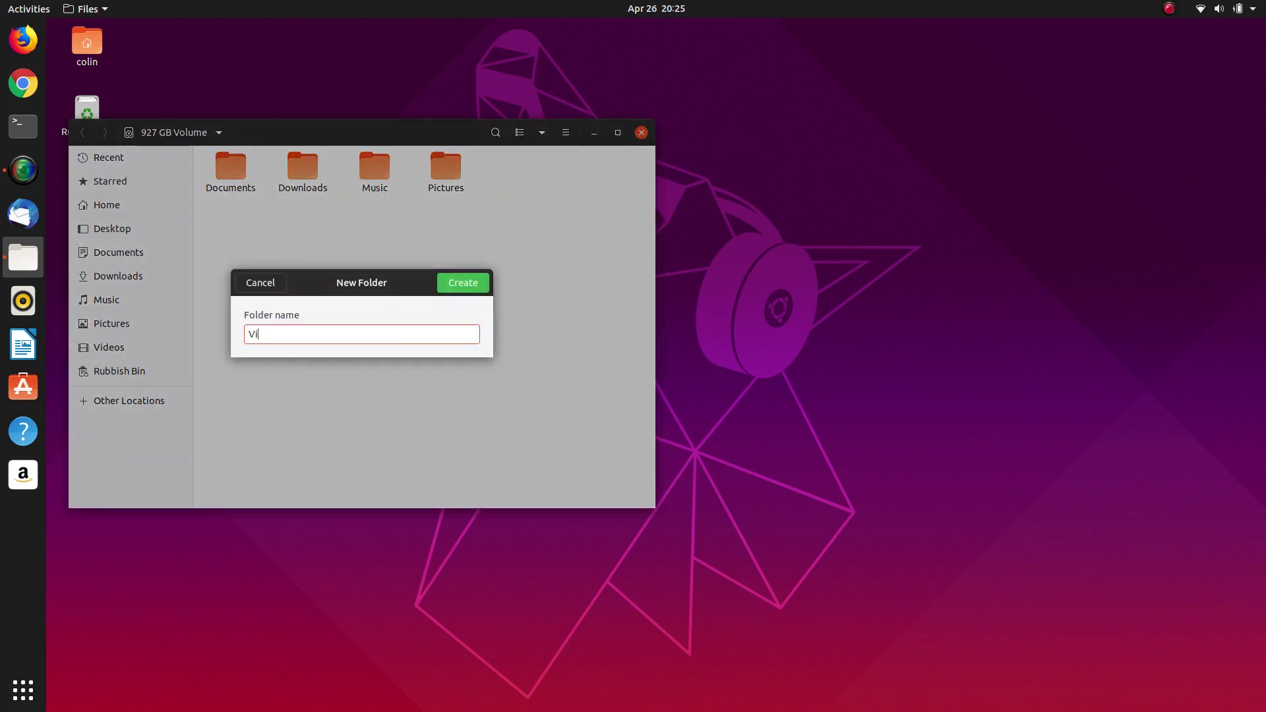
pyautogui.press('Return')
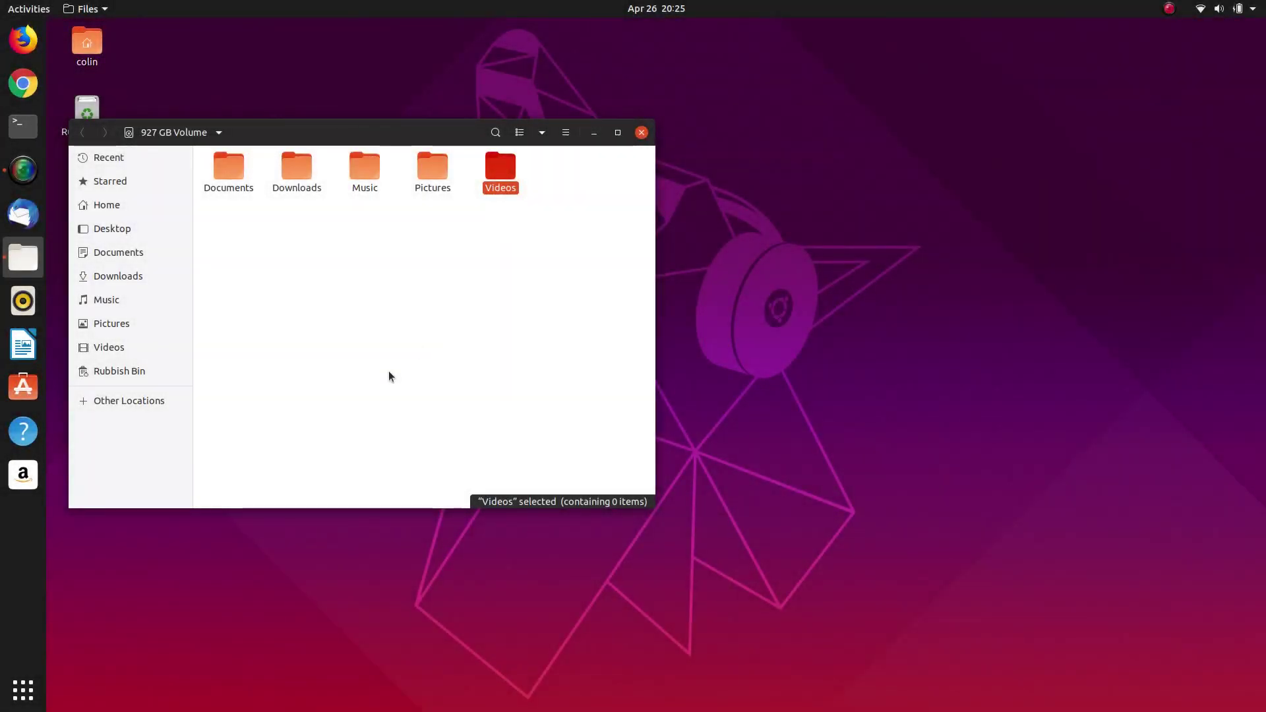
# Step: Go to Home and turn on Show Hidden Files so .mozilla and .config appear
pyautogui.click(389, 372)
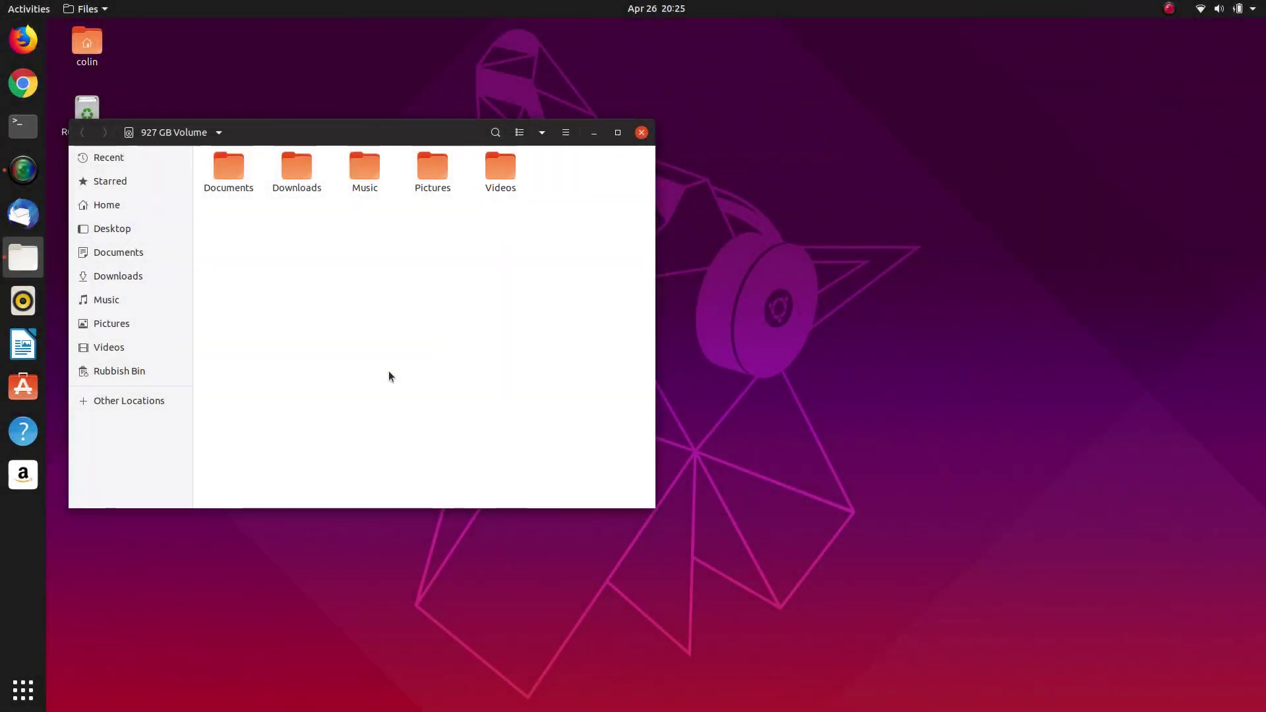
pyautogui.click(105, 207)
pyautogui.click(566, 132)
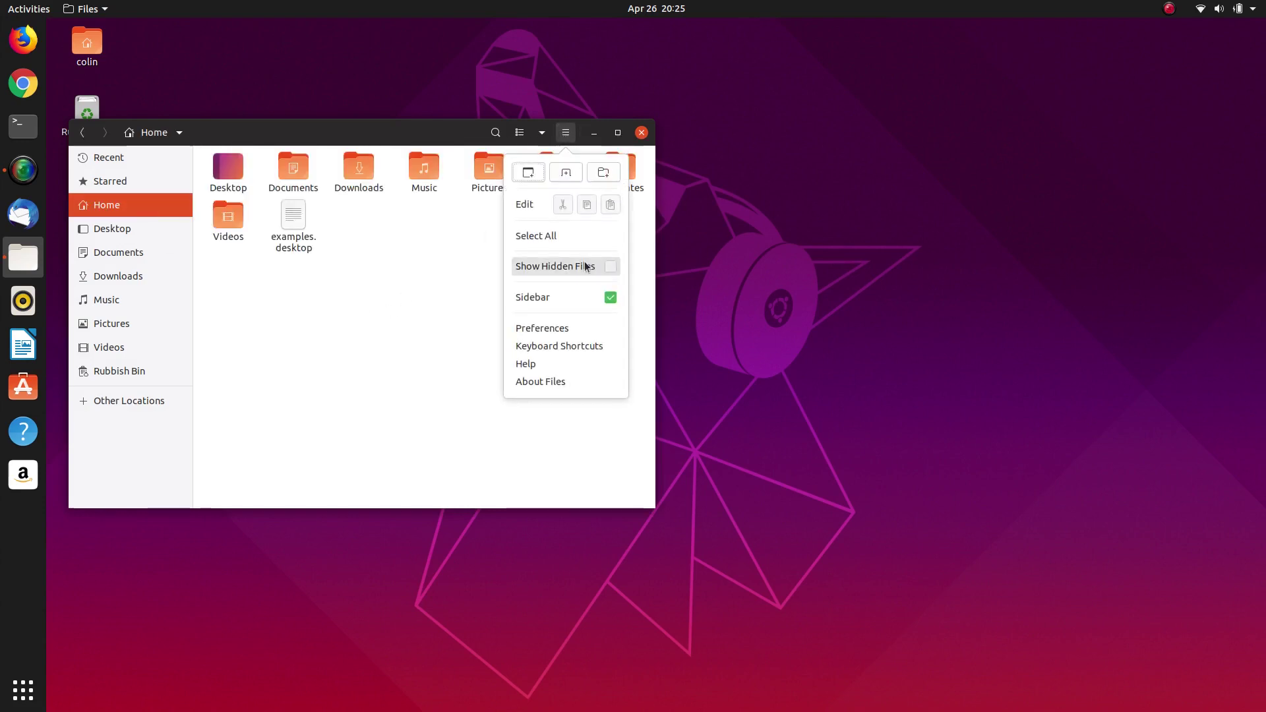
pyautogui.click(587, 266)
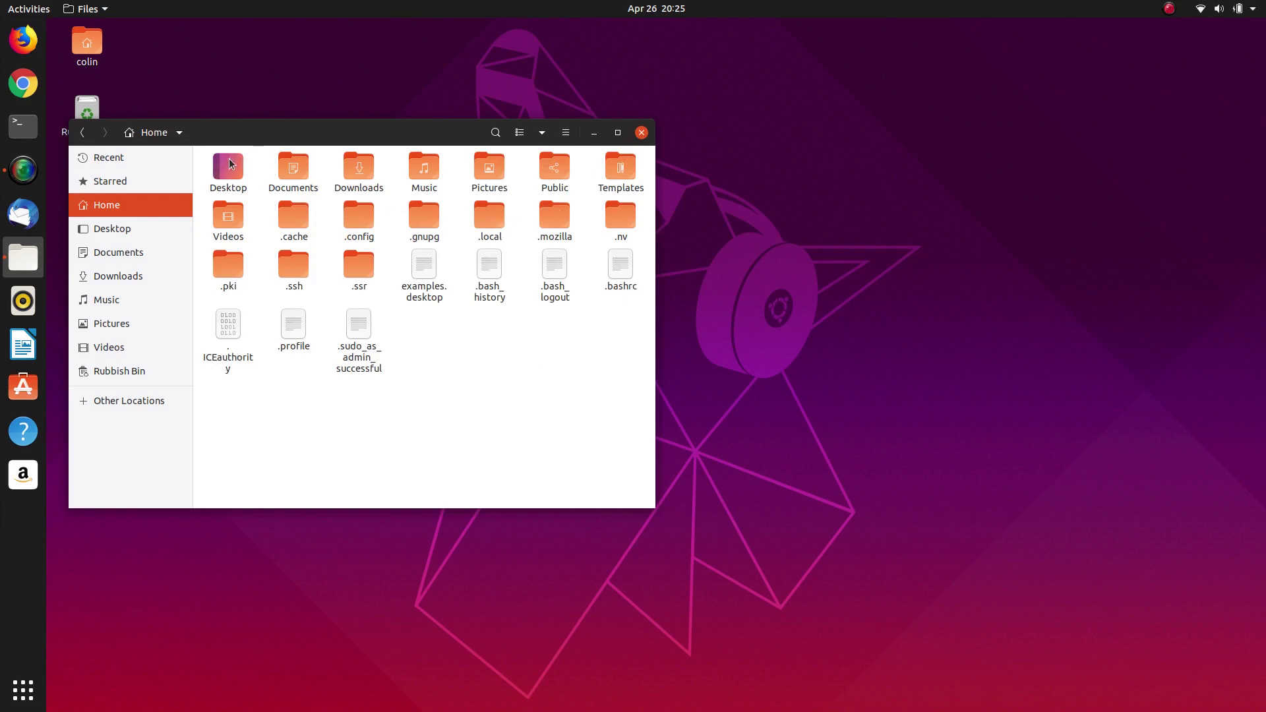
pyautogui.click(23, 40)
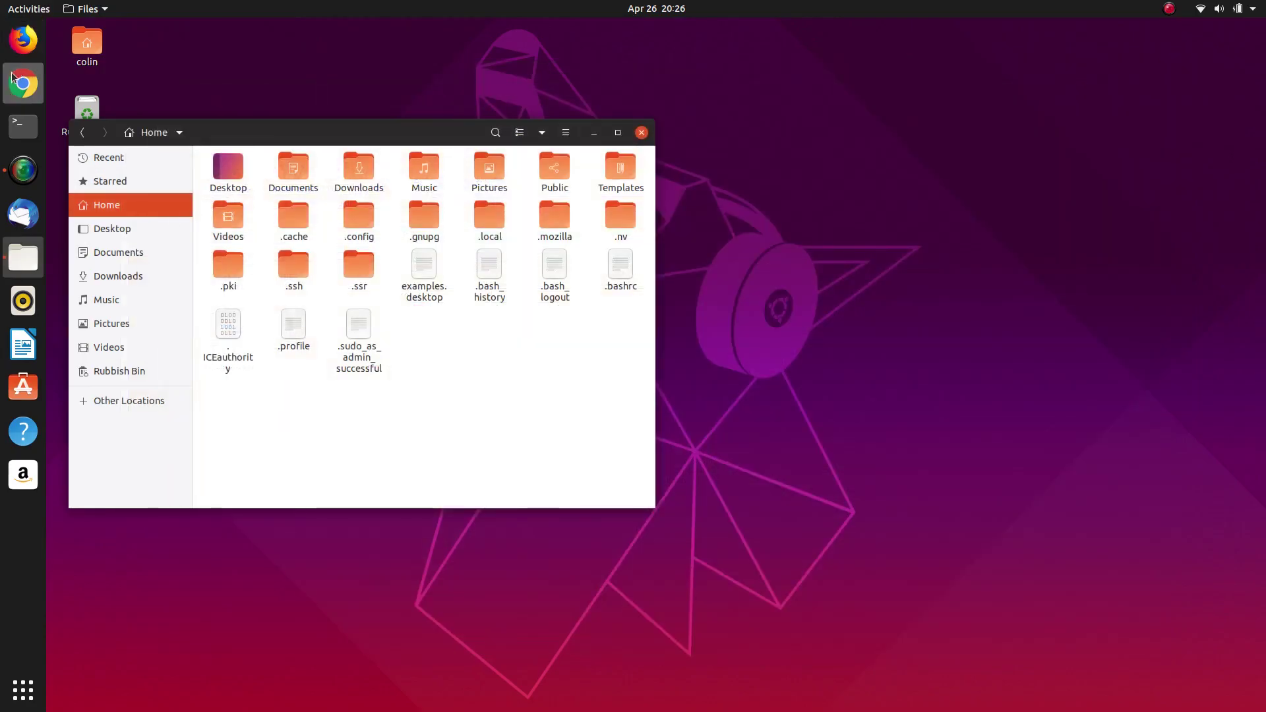
pyautogui.click(15, 77)
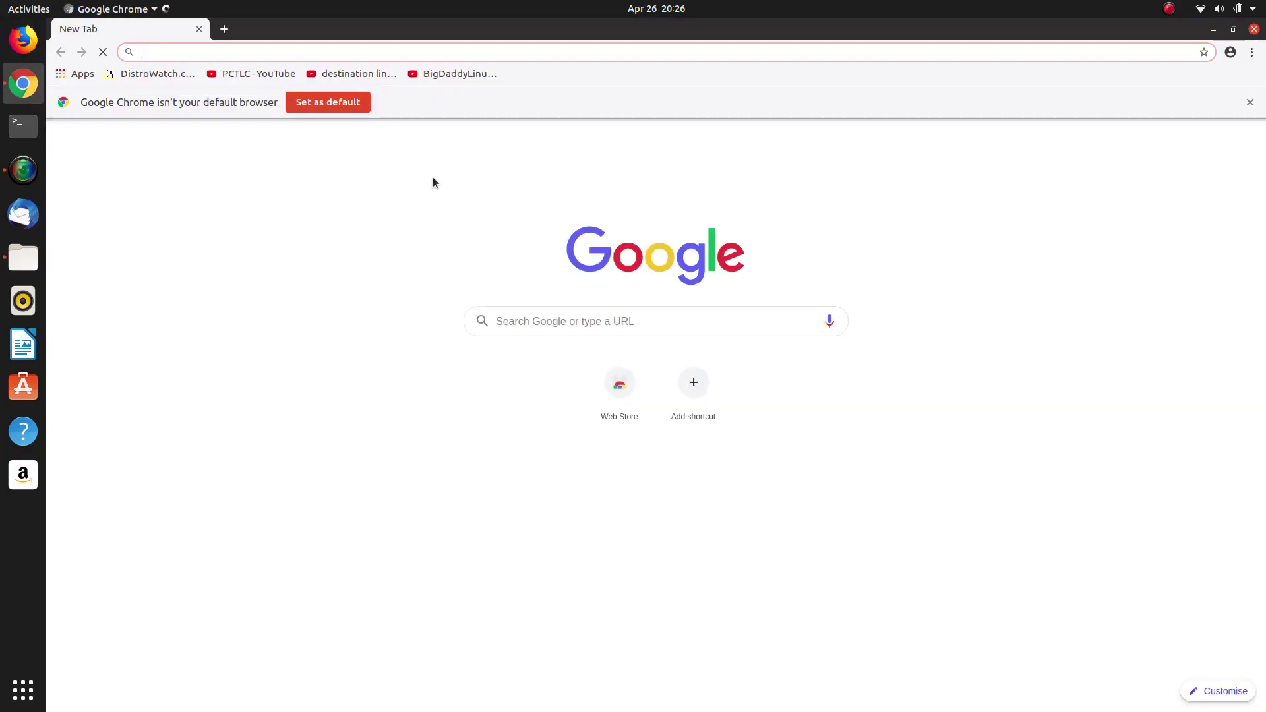
pyautogui.click(157, 73)
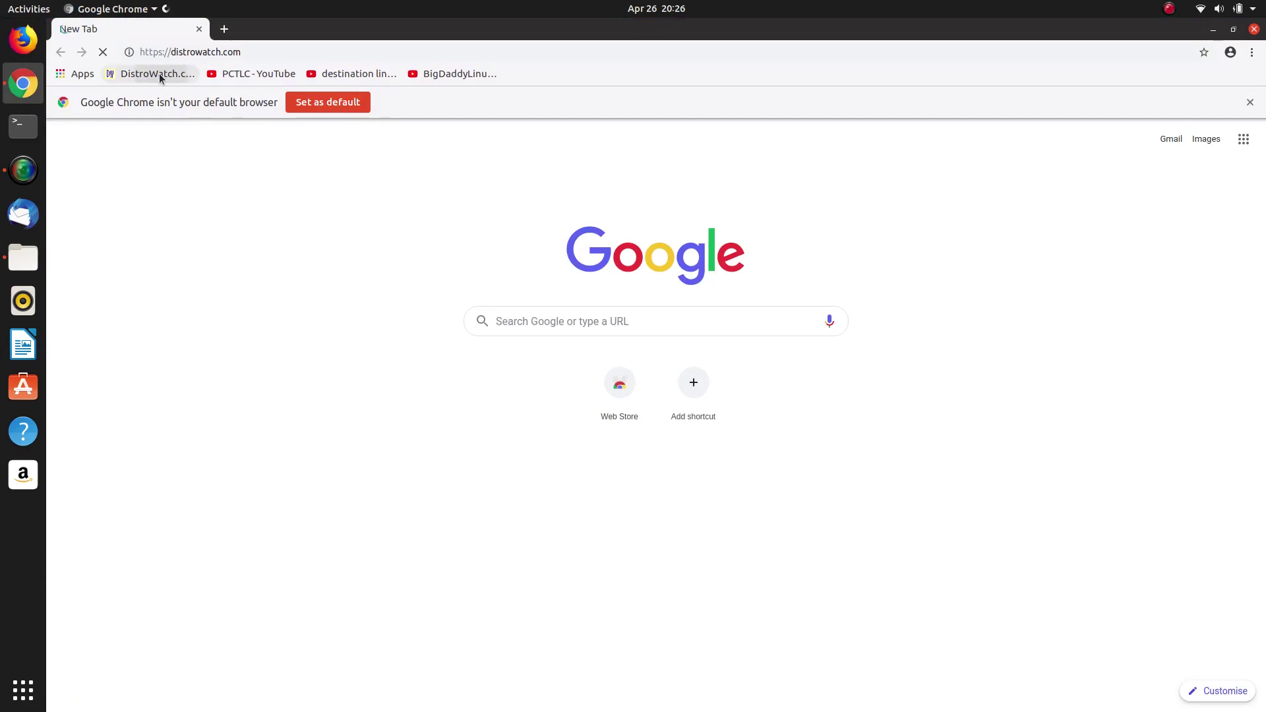
pyautogui.click(256, 73)
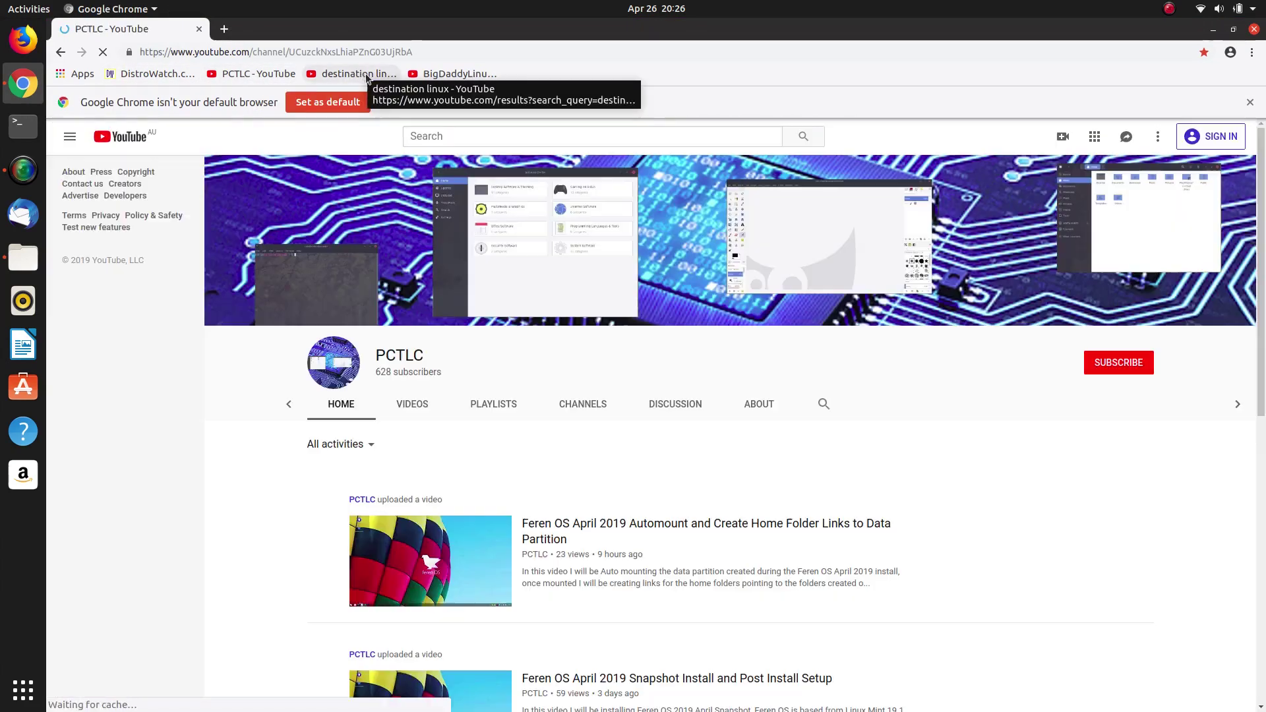
pyautogui.click(361, 73)
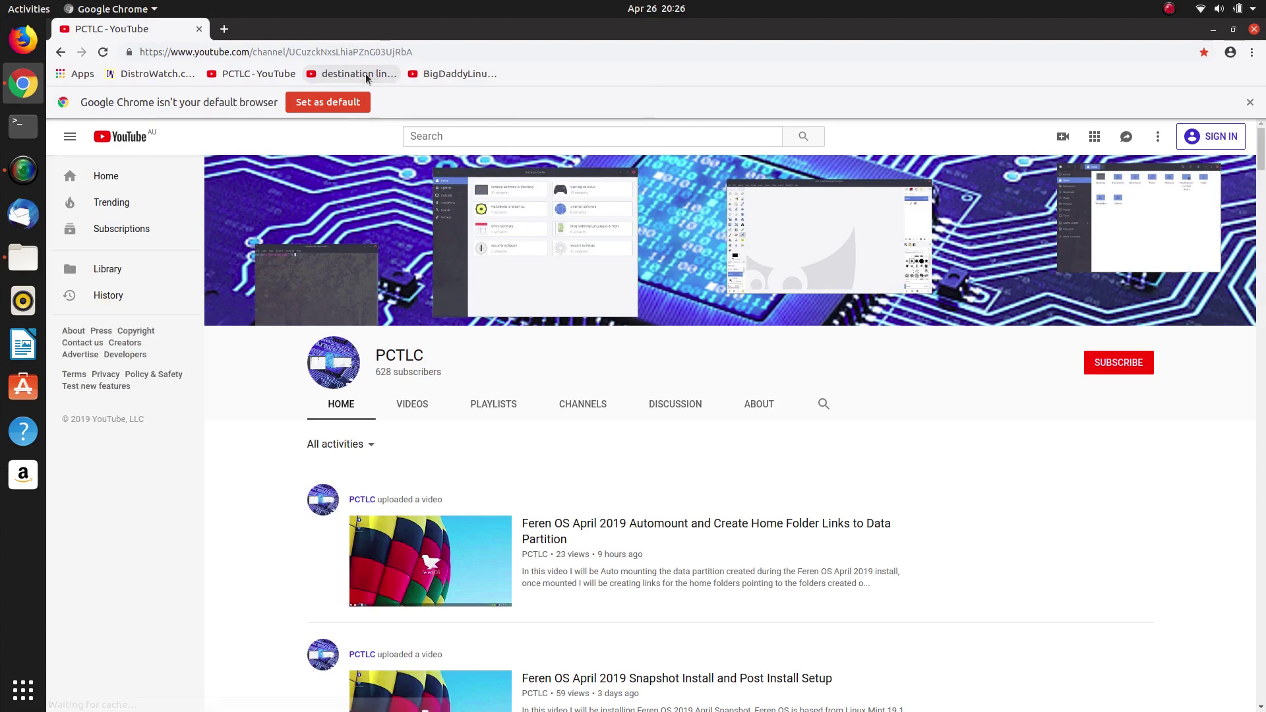
pyautogui.click(469, 77)
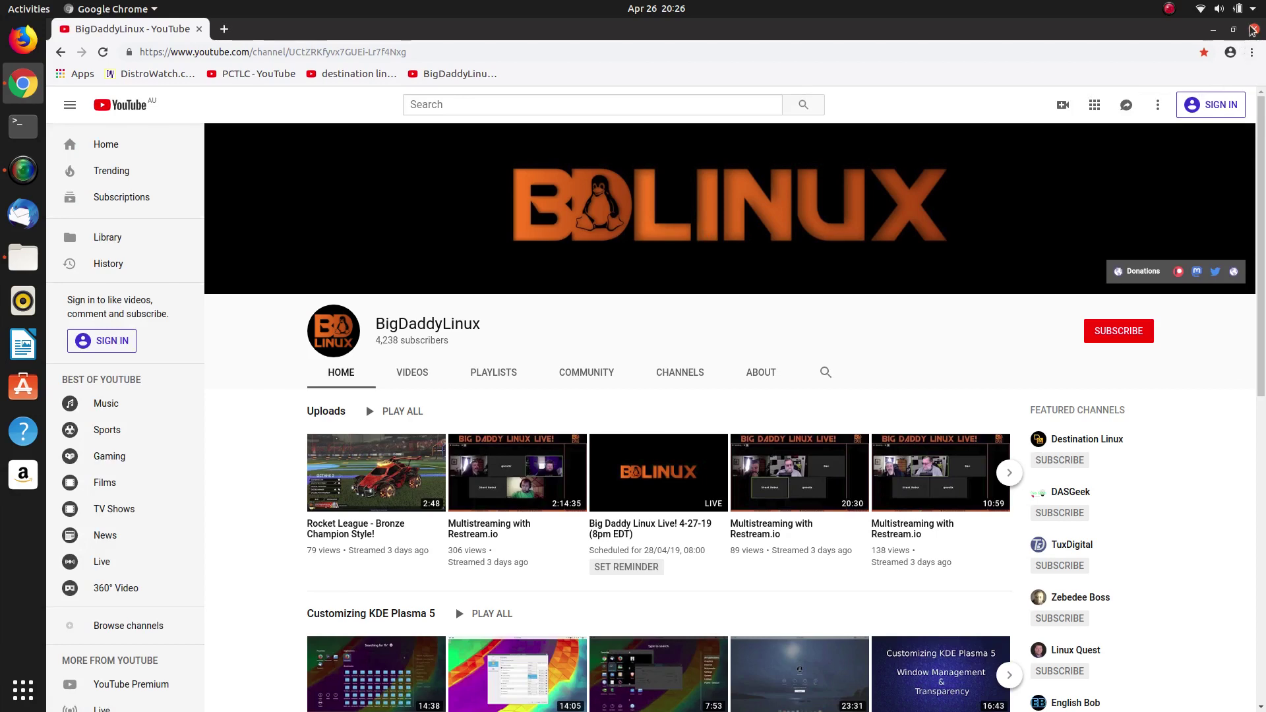
pyautogui.click(1252, 29)
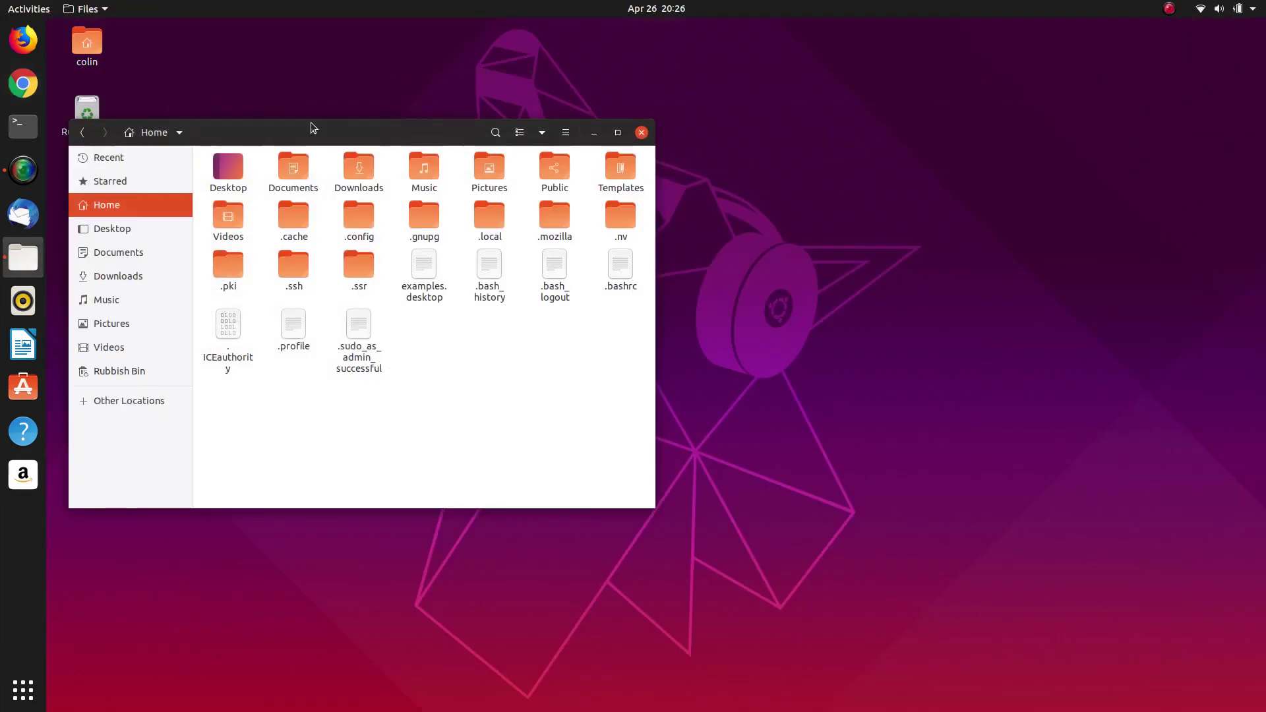
# Step: Copy the .mozilla folder from Home and paste it onto the 927 GB Volume
pyautogui.rightClick(552, 218)
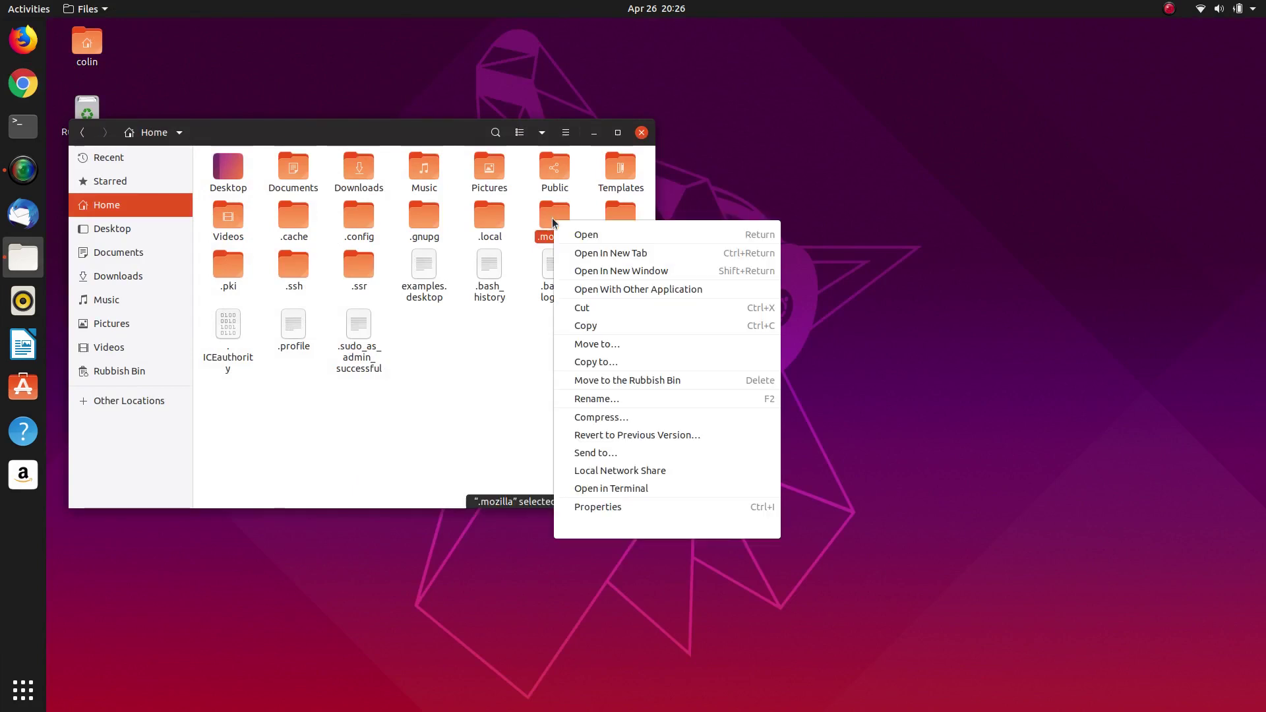
pyautogui.click(592, 323)
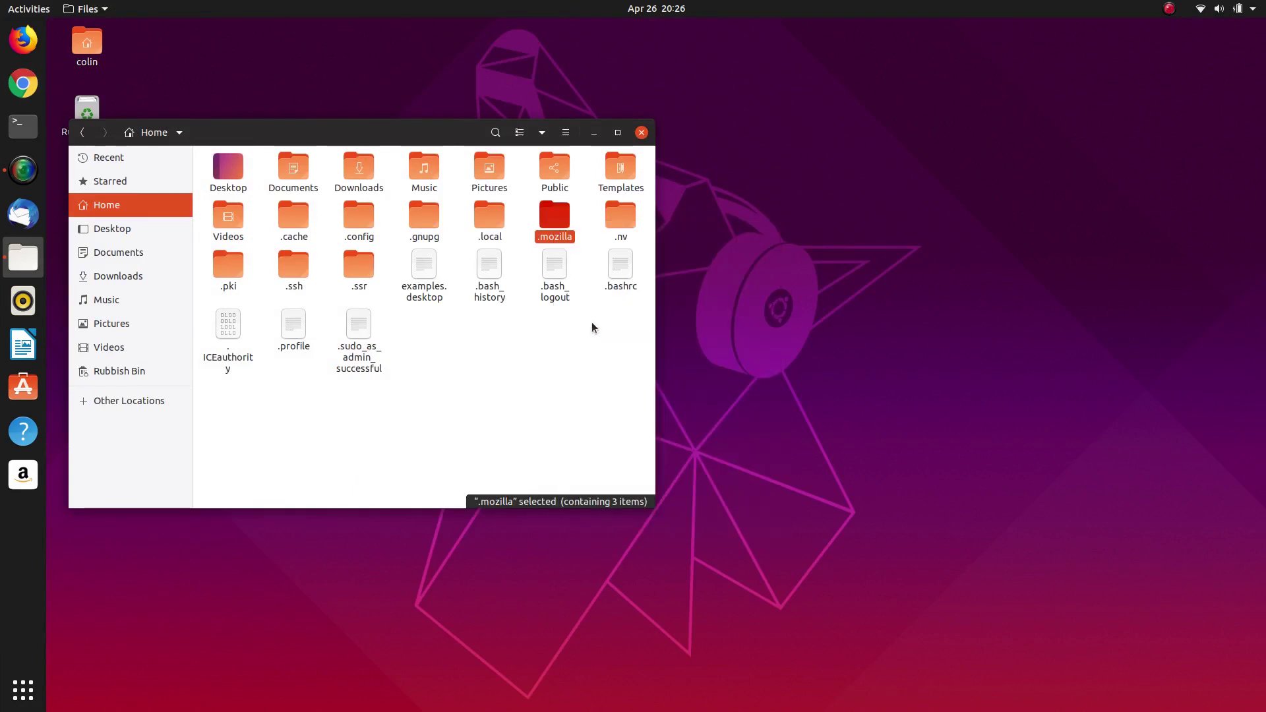
pyautogui.click(131, 405)
pyautogui.click(263, 223)
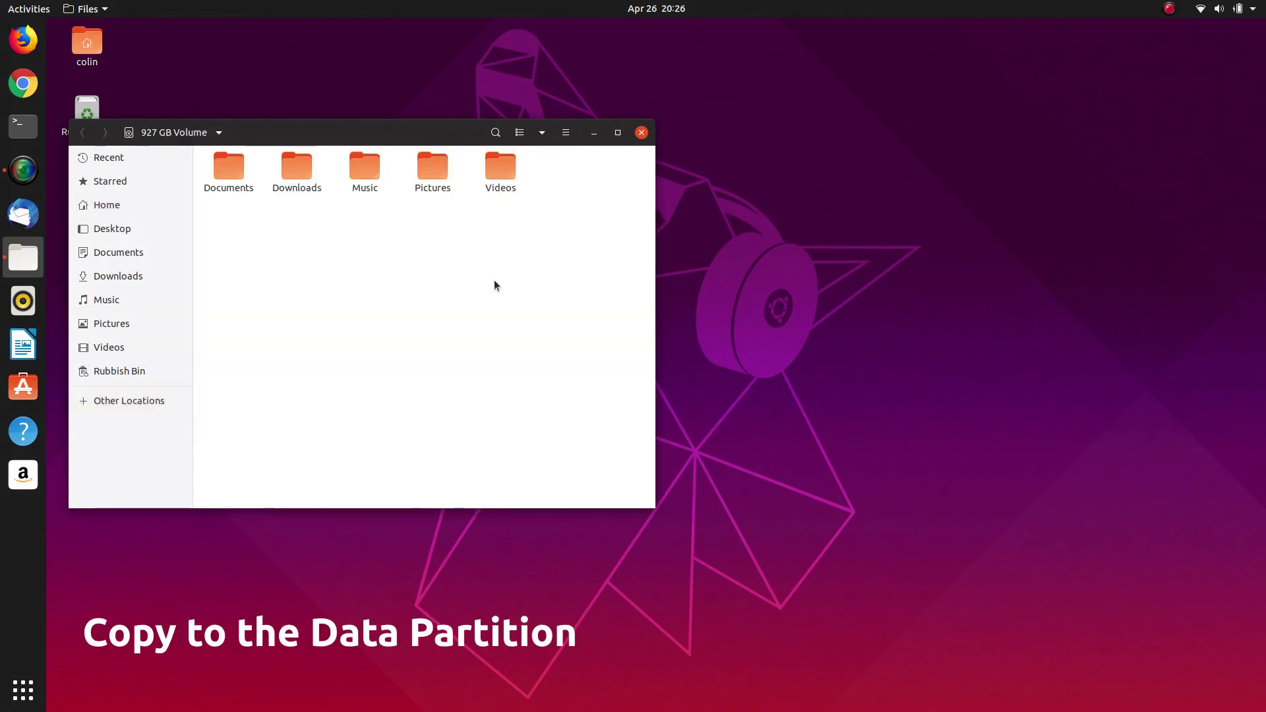
pyautogui.rightClick(489, 260)
pyautogui.click(525, 294)
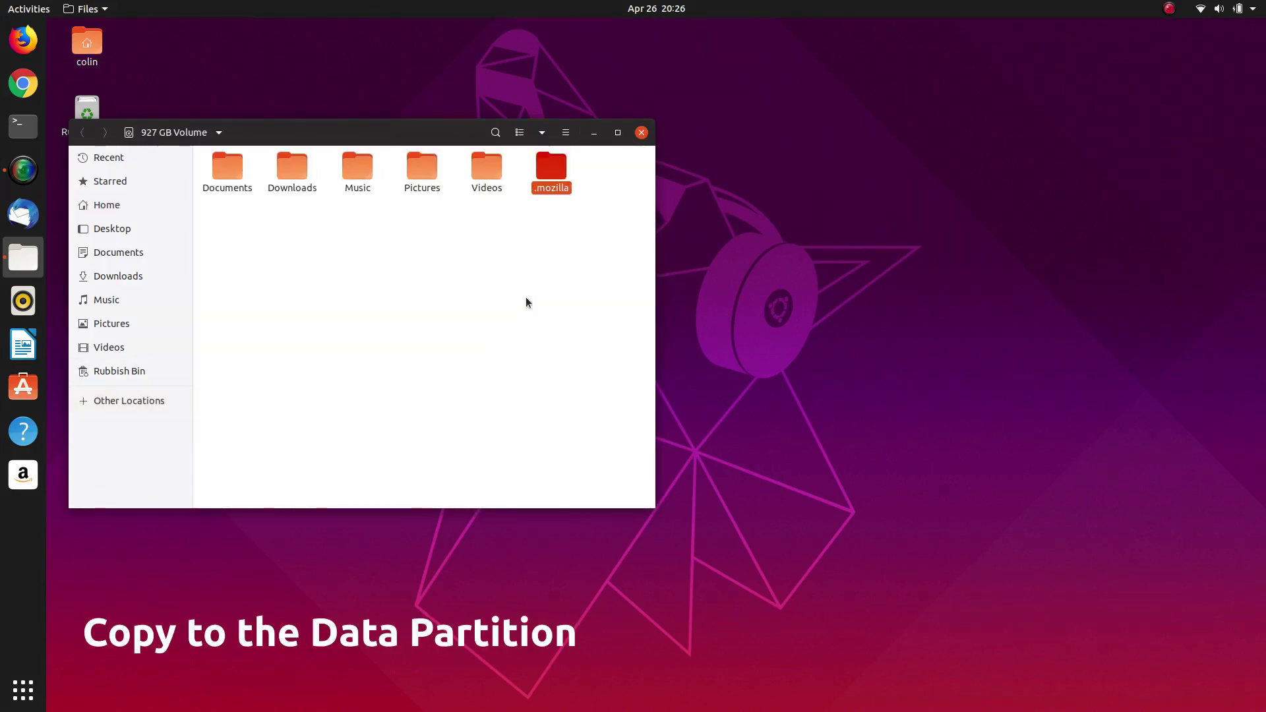
# Step: Copy google-chrome from Home's .config and paste it onto the 927 GB Volume
pyautogui.click(122, 399)
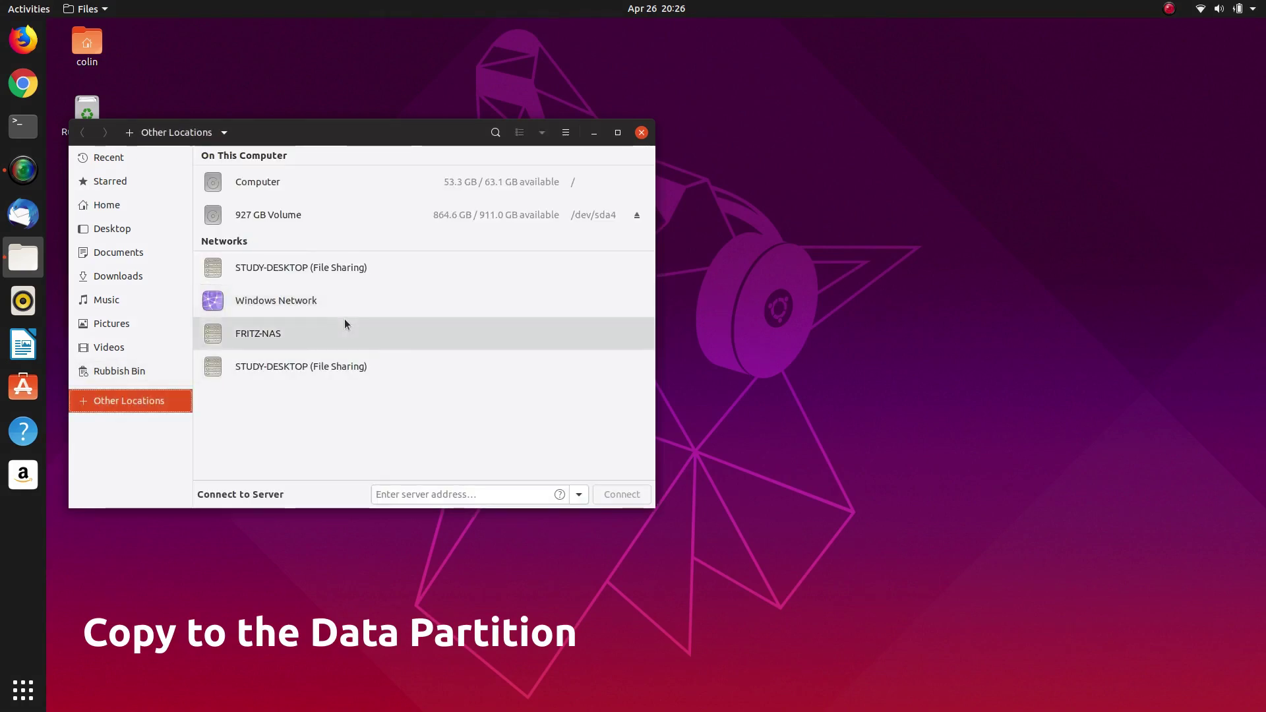
pyautogui.click(116, 206)
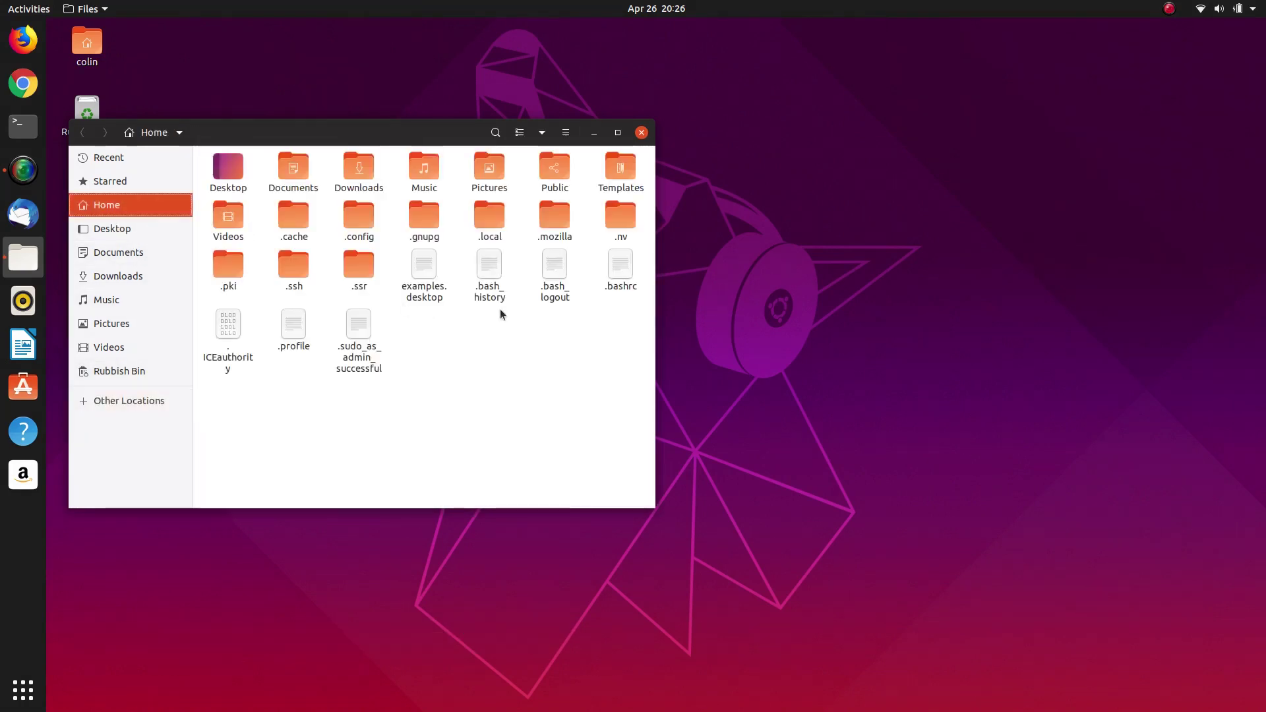
pyautogui.doubleClick(356, 219)
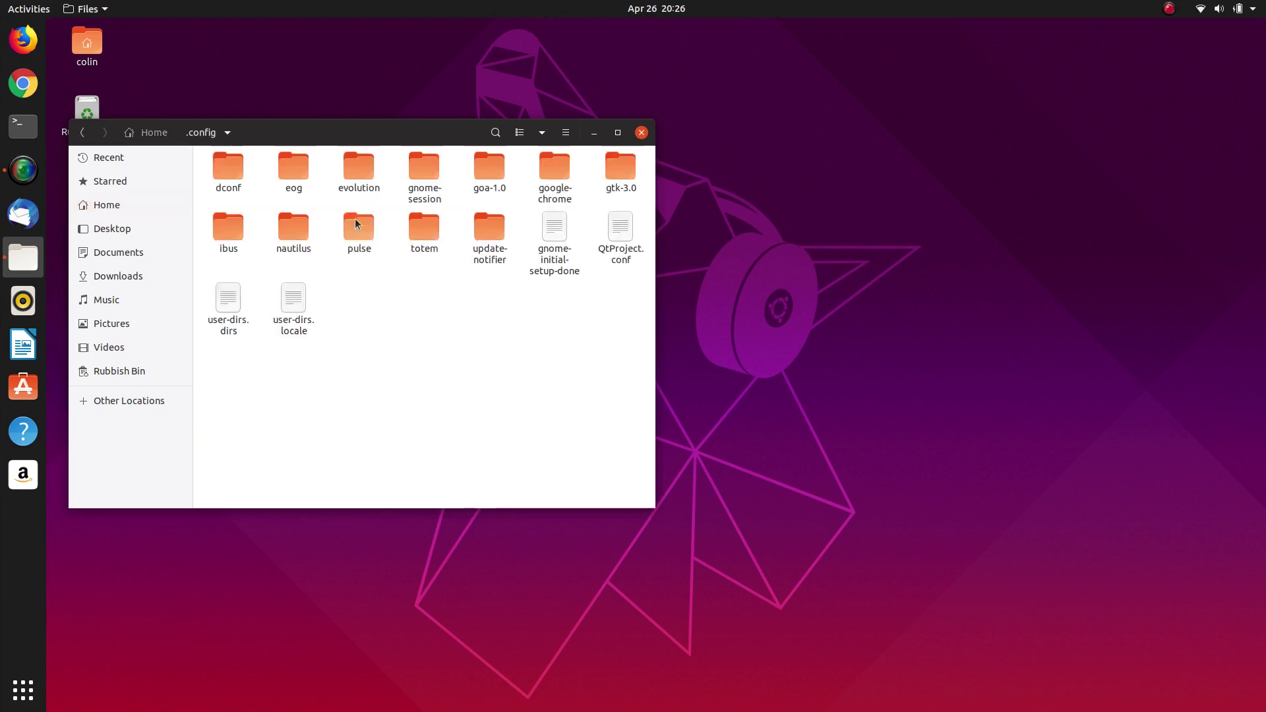
pyautogui.rightClick(557, 171)
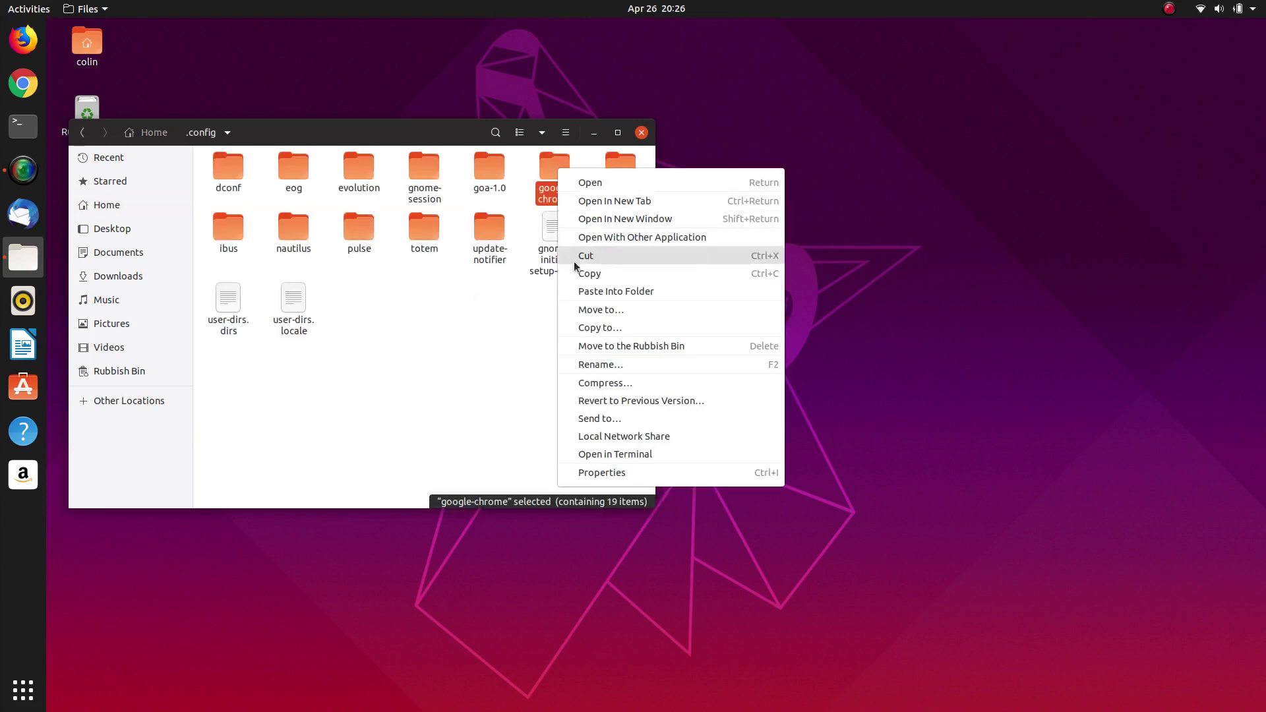
pyautogui.click(592, 284)
pyautogui.click(137, 409)
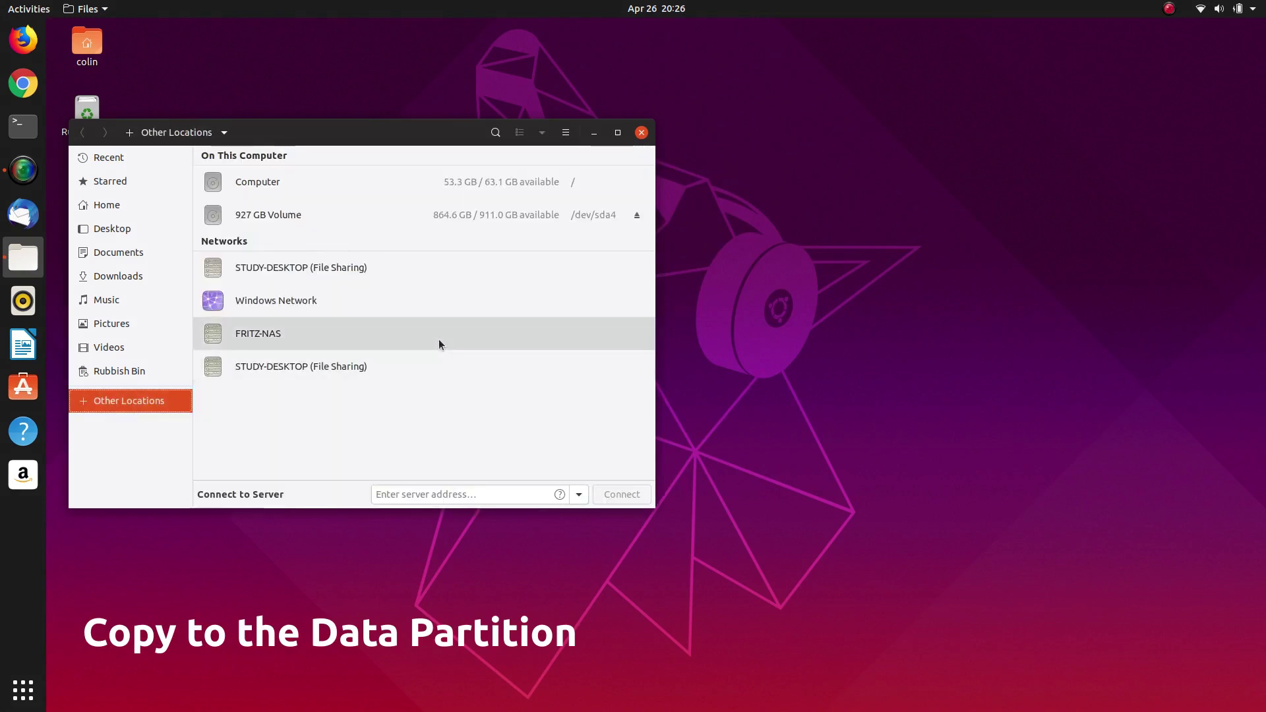
pyautogui.click(451, 226)
pyautogui.rightClick(497, 248)
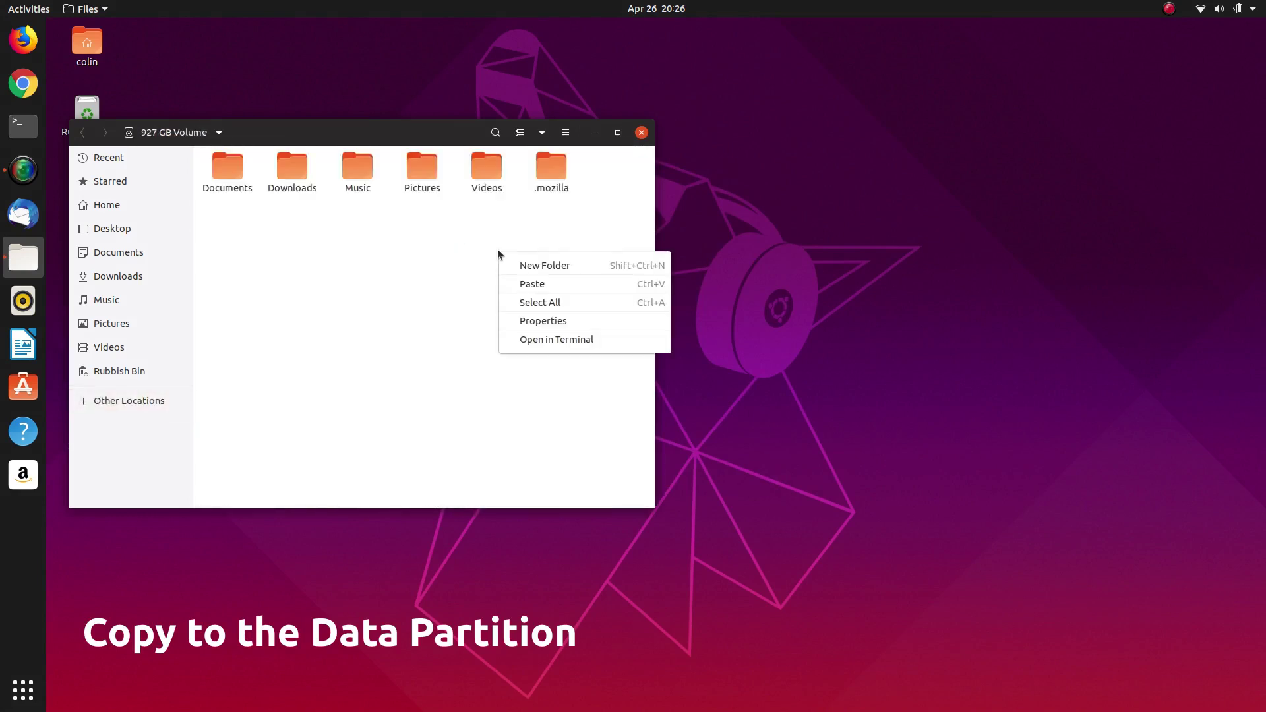
pyautogui.click(537, 287)
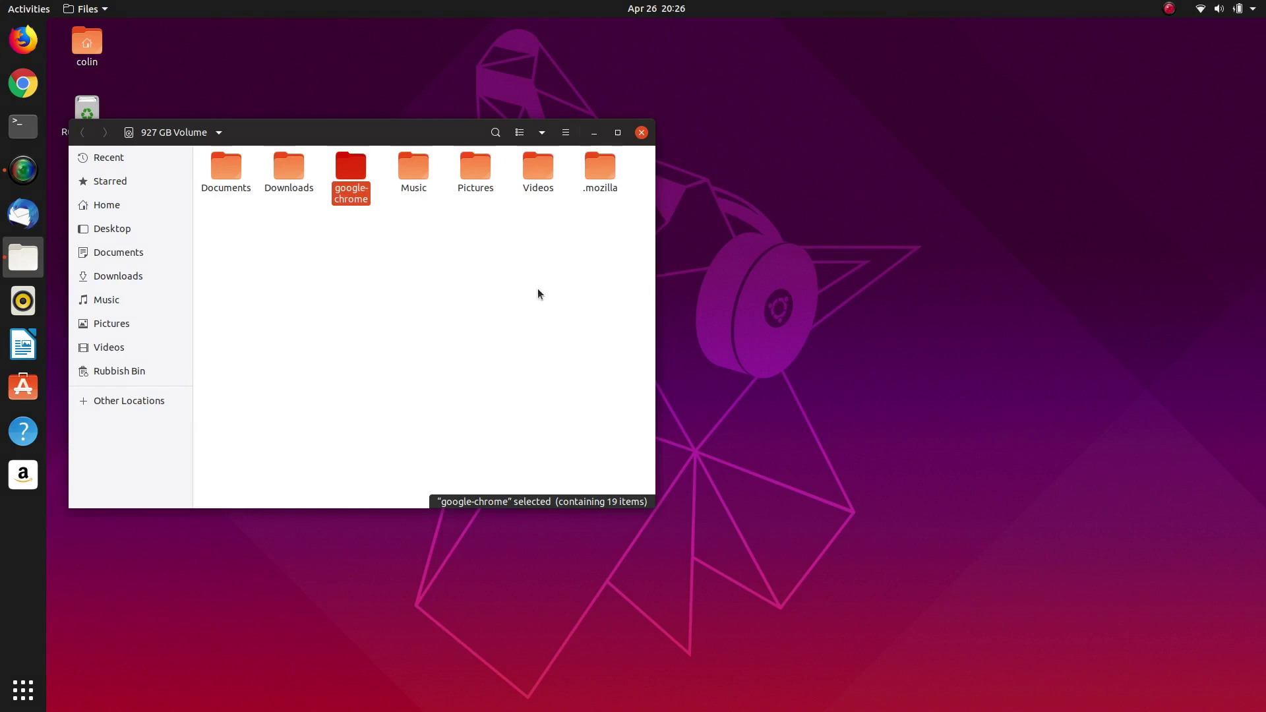
# Step: Move the .mozilla folder in Home to the Rubbish Bin
pyautogui.click(120, 400)
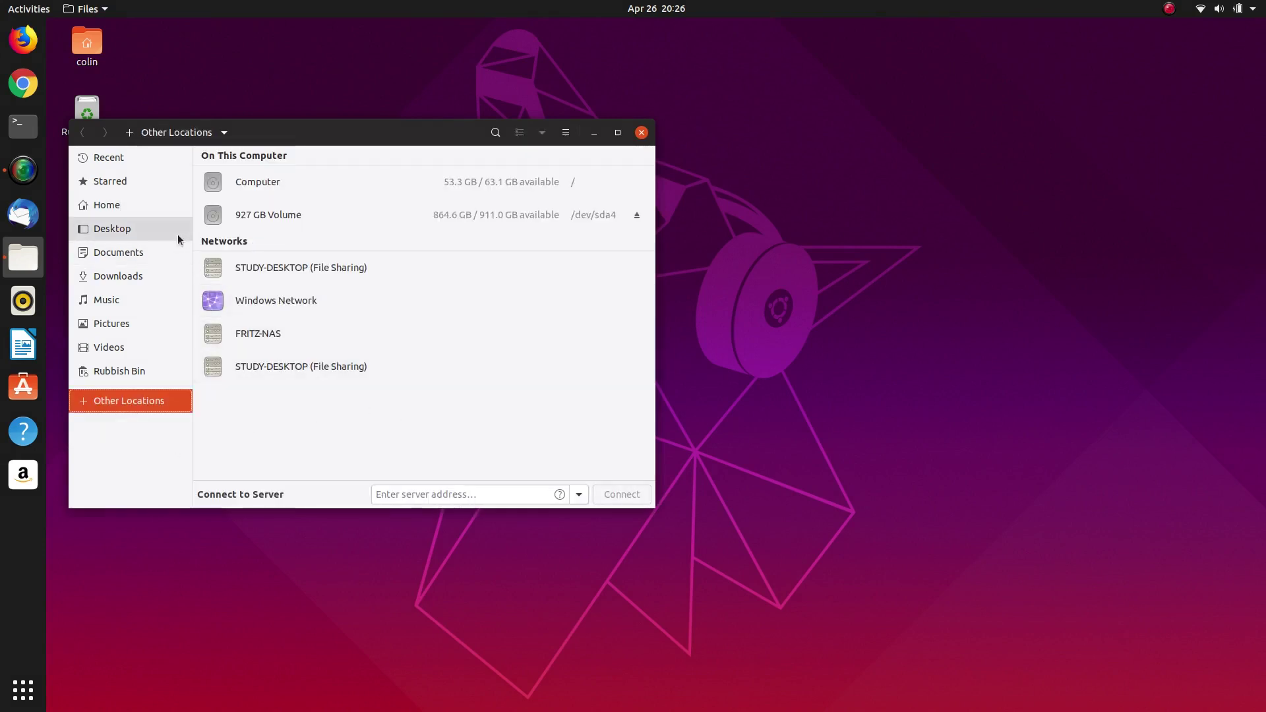
pyautogui.click(122, 209)
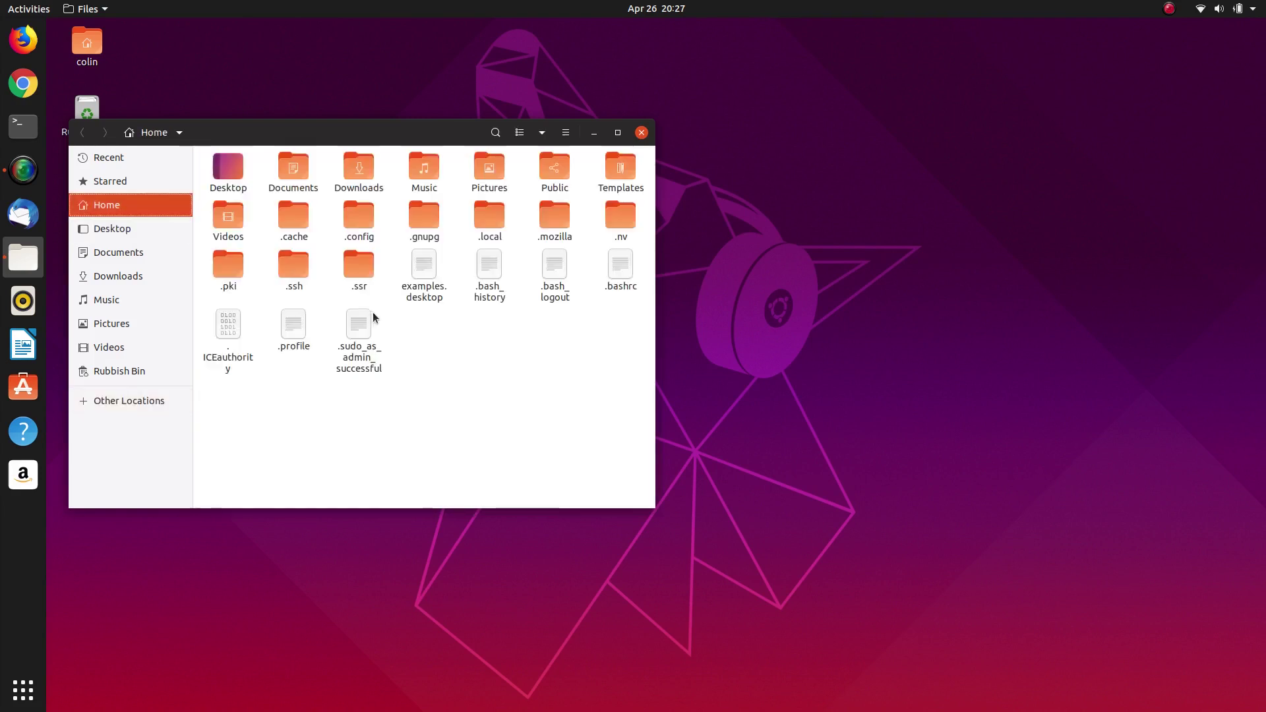
pyautogui.rightClick(548, 215)
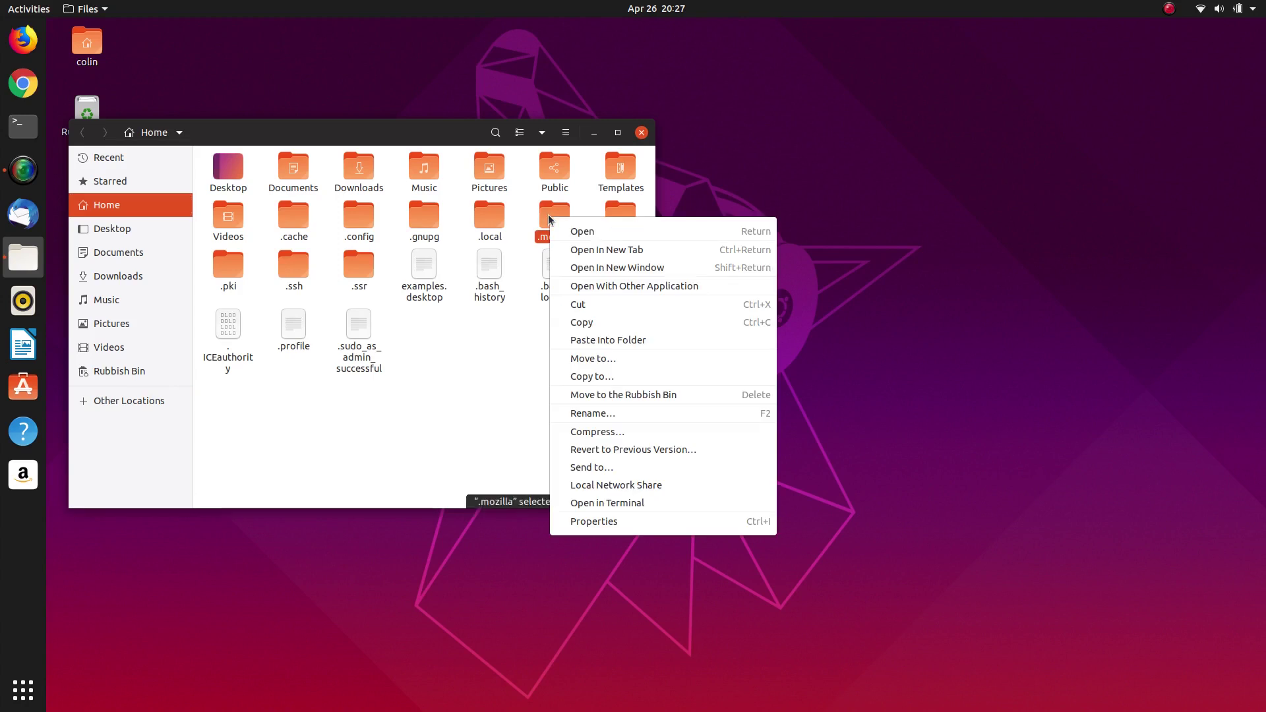
pyautogui.click(612, 396)
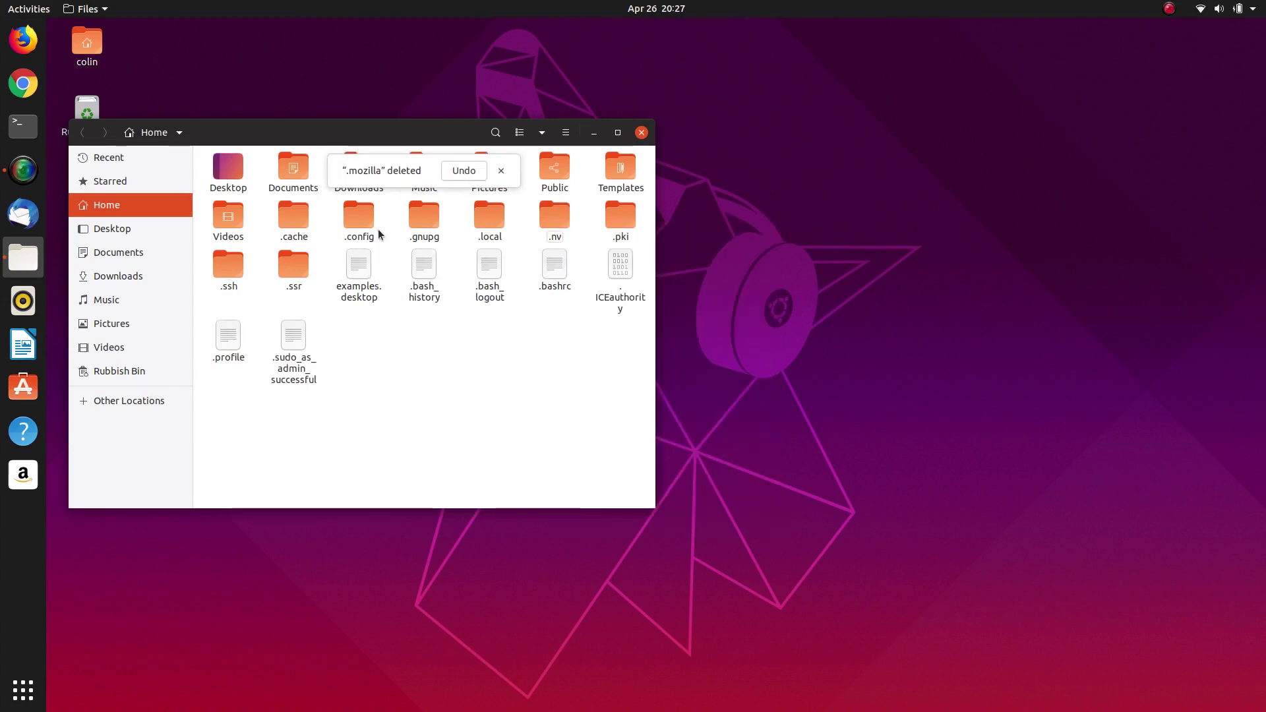
# Step: Move google-chrome in .config to the Rubbish Bin and return to Home
pyautogui.doubleClick(360, 219)
pyautogui.rightClick(552, 176)
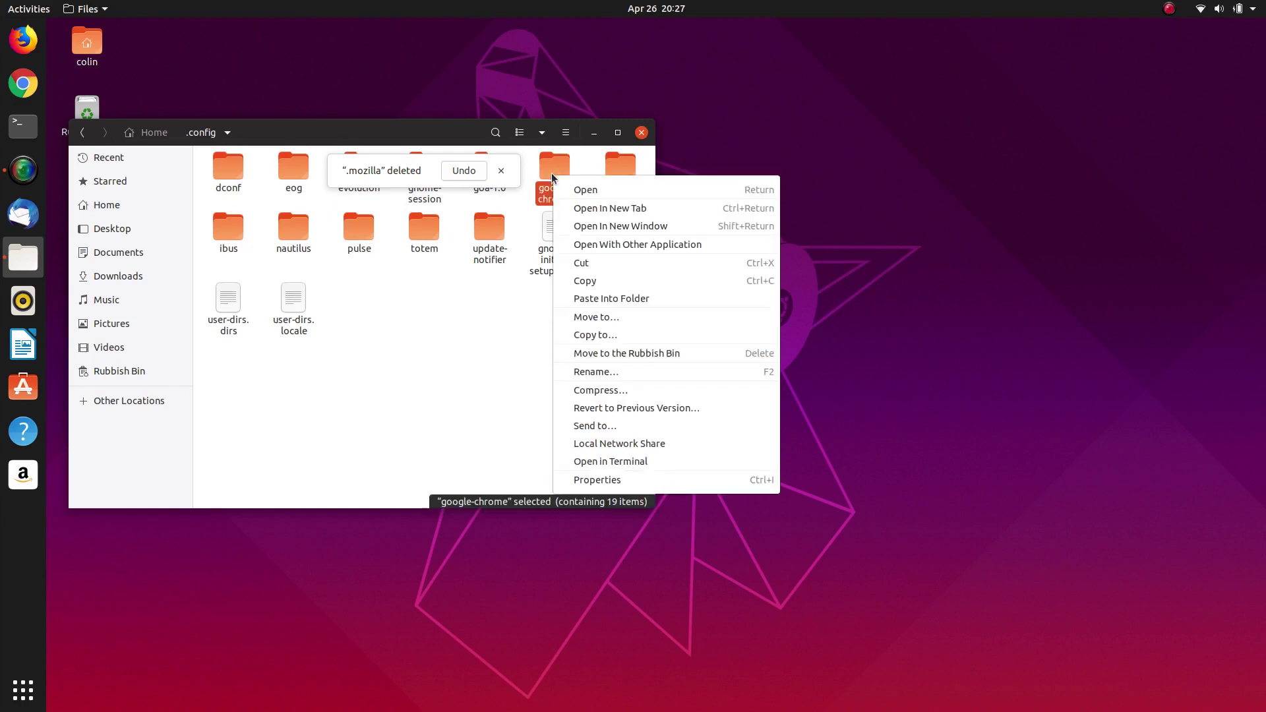
pyautogui.click(618, 355)
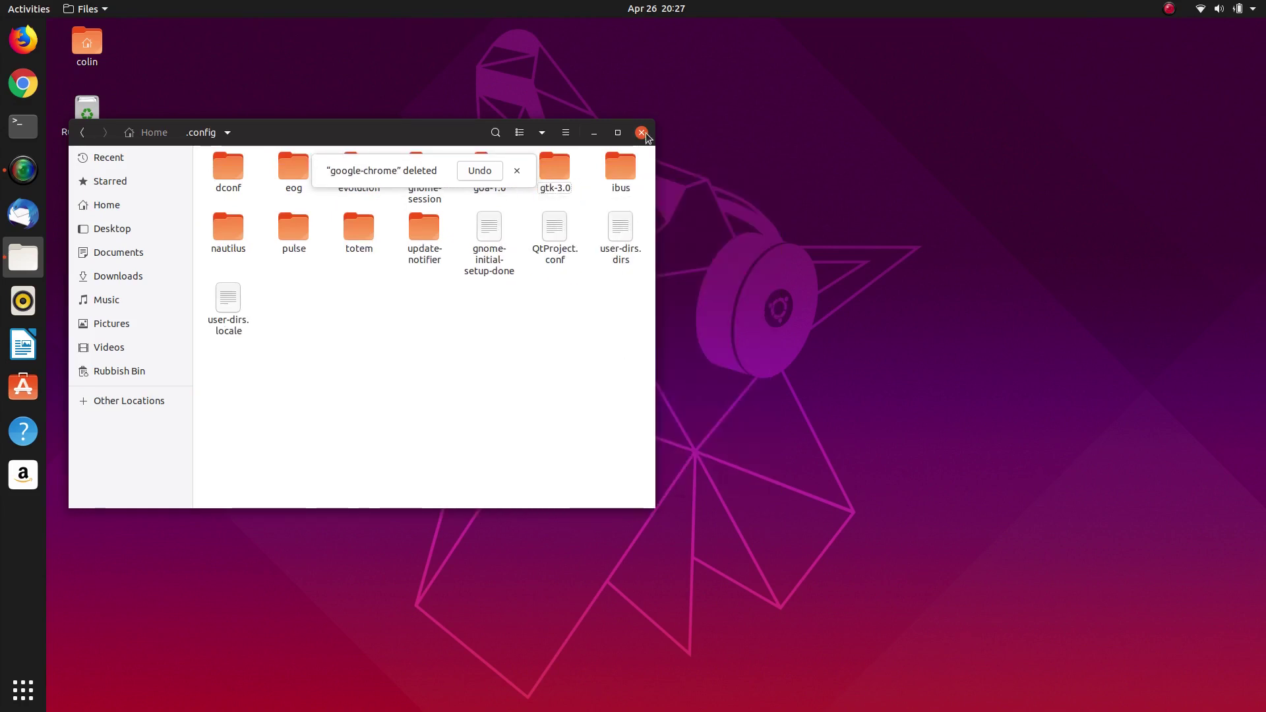
pyautogui.click(104, 210)
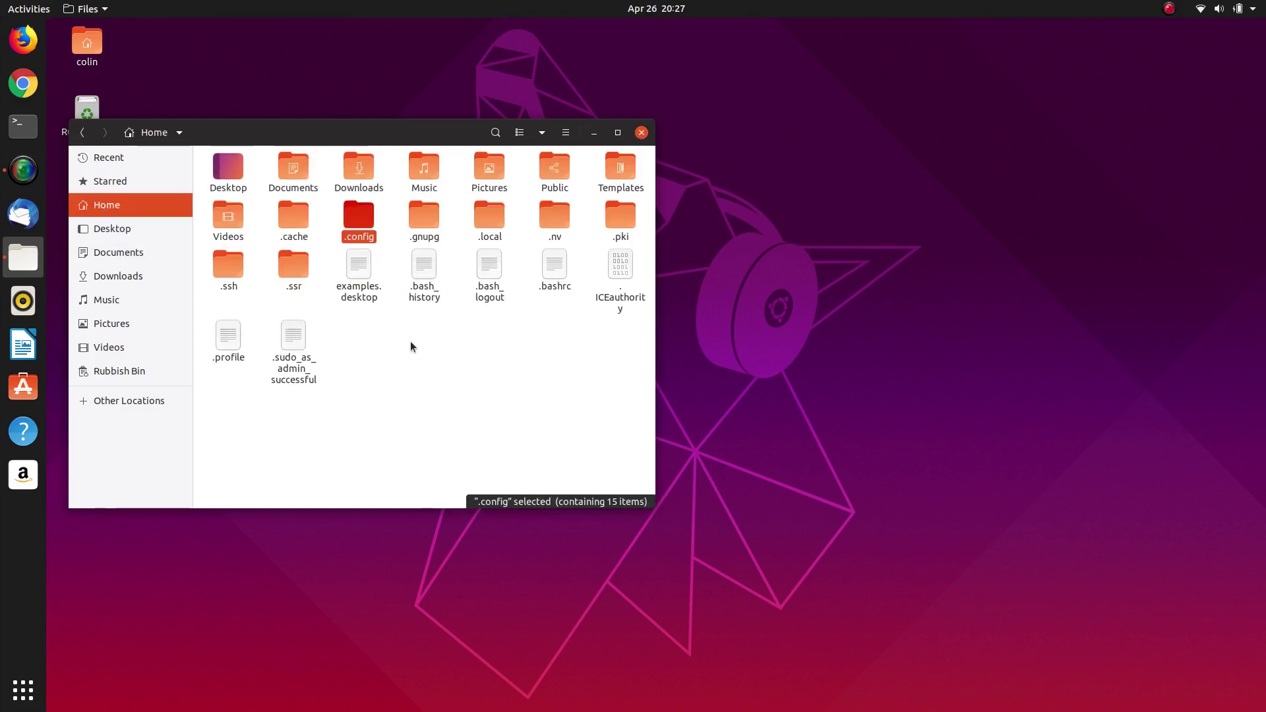
# Step: Untick Show Hidden Files in the Home folder
pyautogui.rightClick(413, 349)
pyautogui.click(547, 330)
pyautogui.click(565, 132)
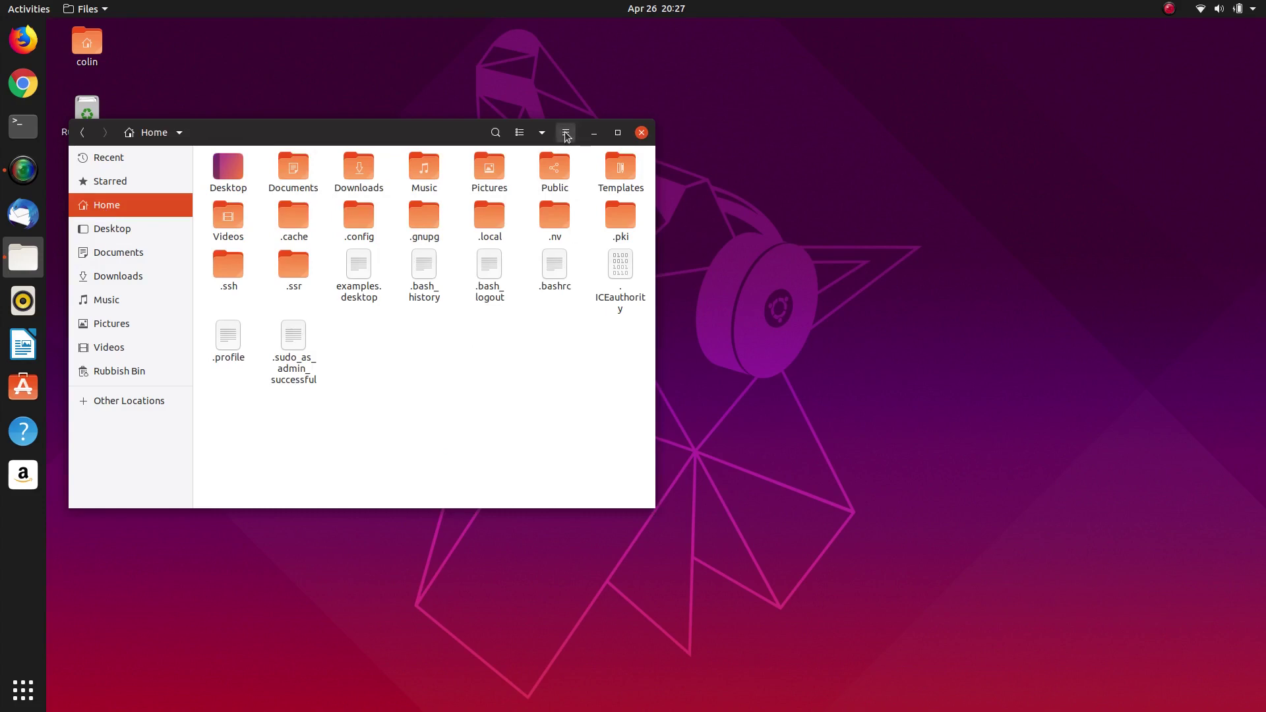
pyautogui.click(557, 266)
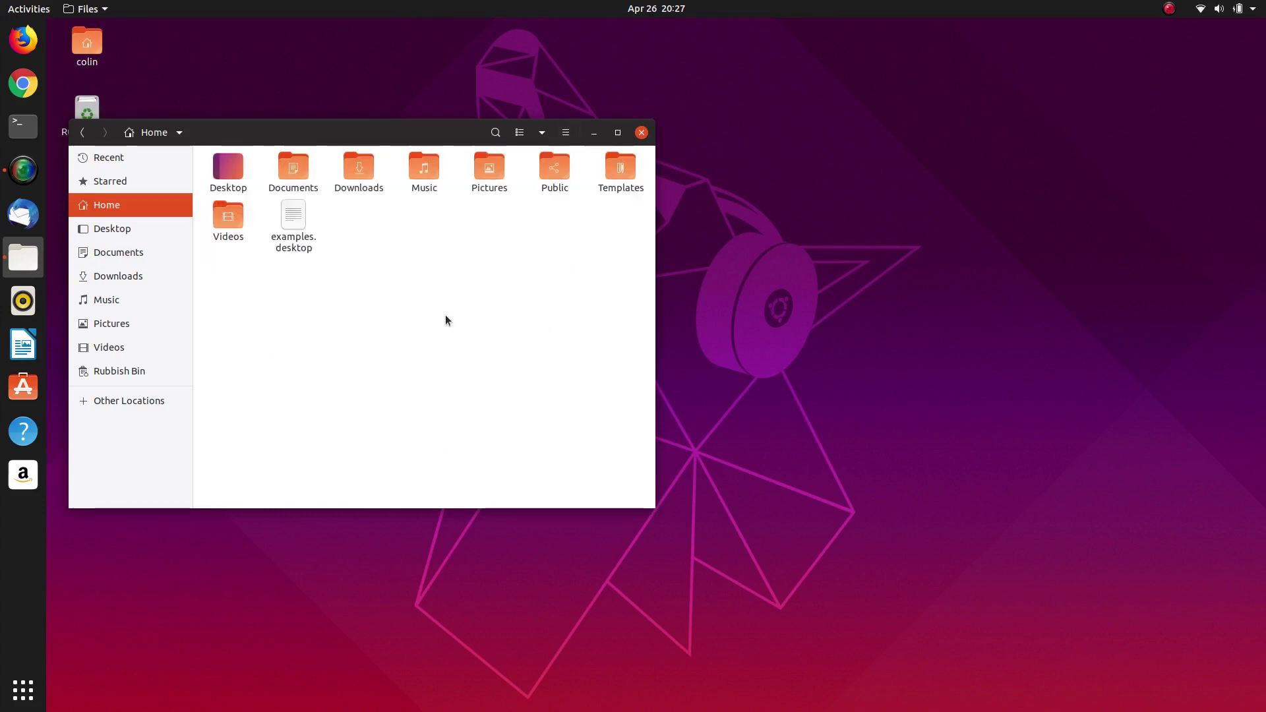
# Step: Open the 927 GB Volume from Other Locations
pyautogui.click(129, 404)
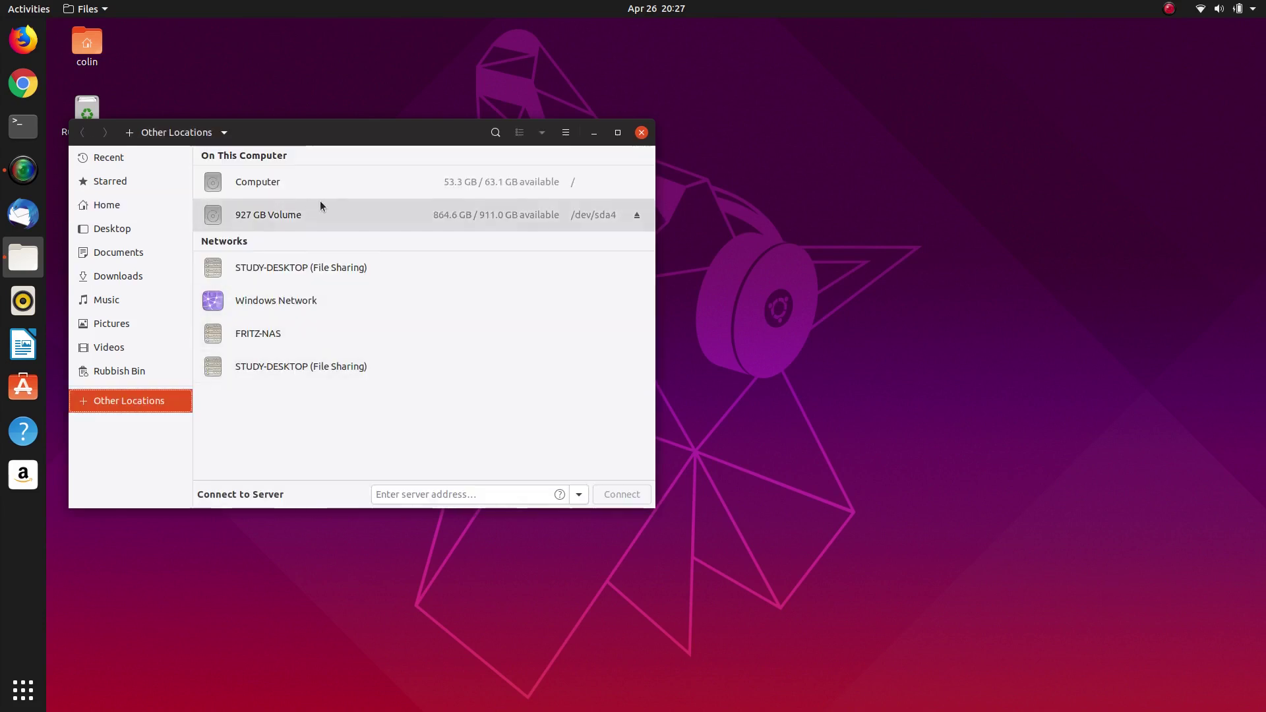
pyautogui.click(284, 216)
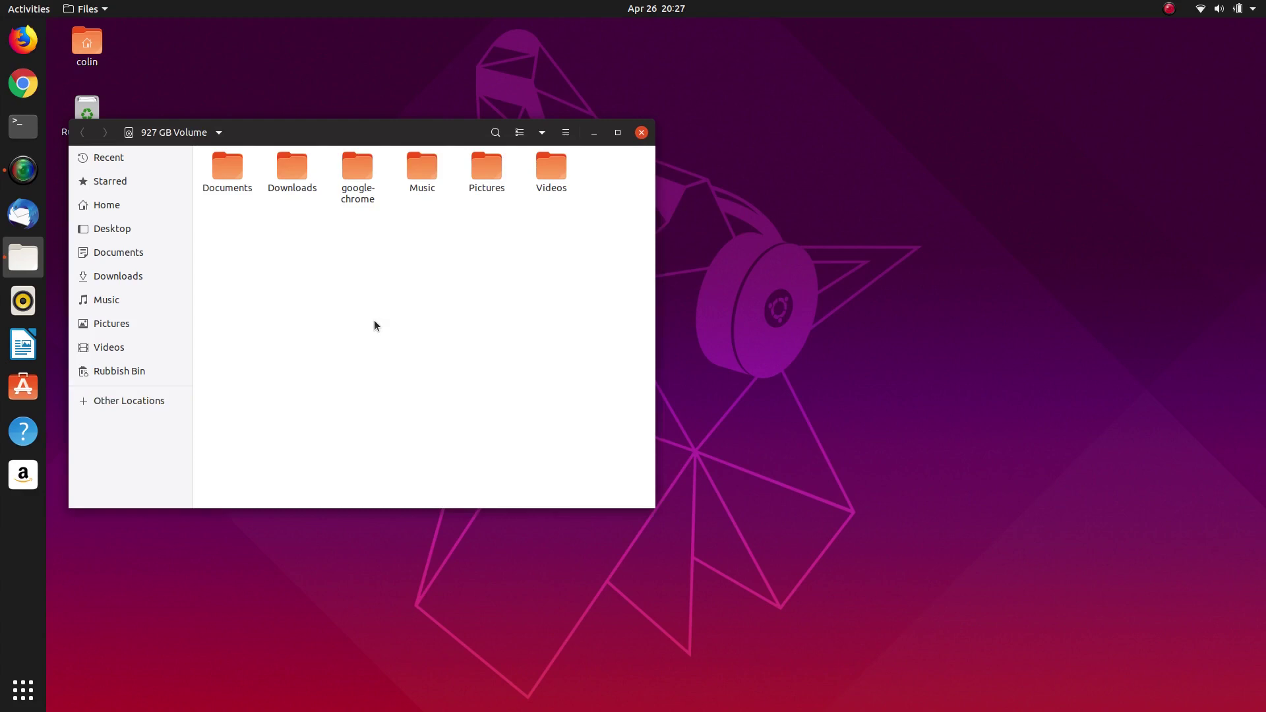
pyautogui.rightClick(232, 173)
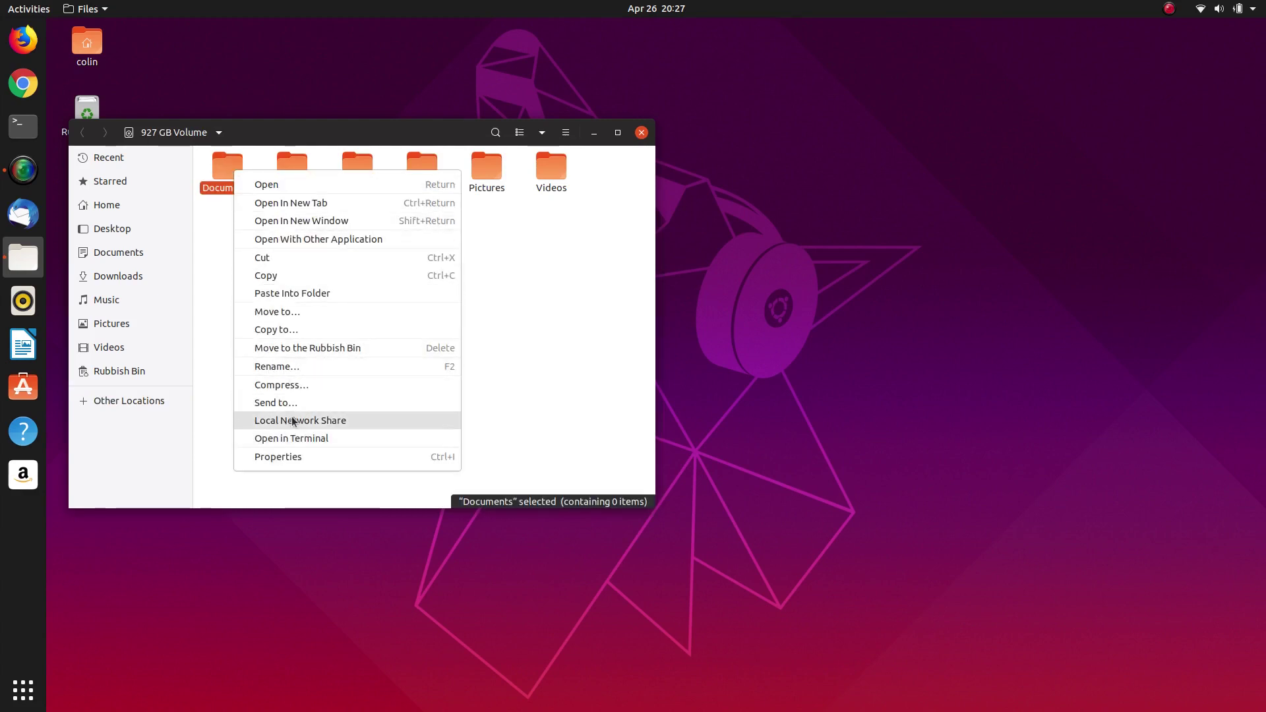
# Step: Tick 'Show action to create symbolic links' under Preferences > Behaviour and close Preferences
pyautogui.click(537, 280)
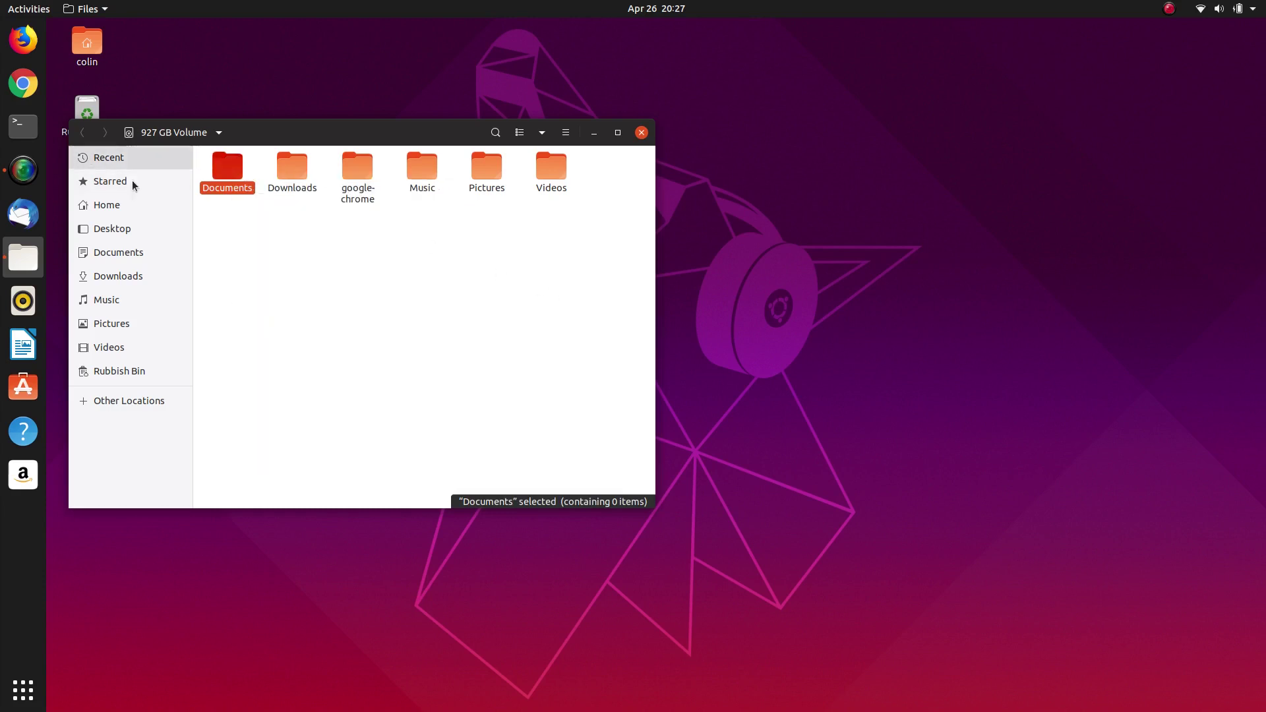
pyautogui.click(83, 10)
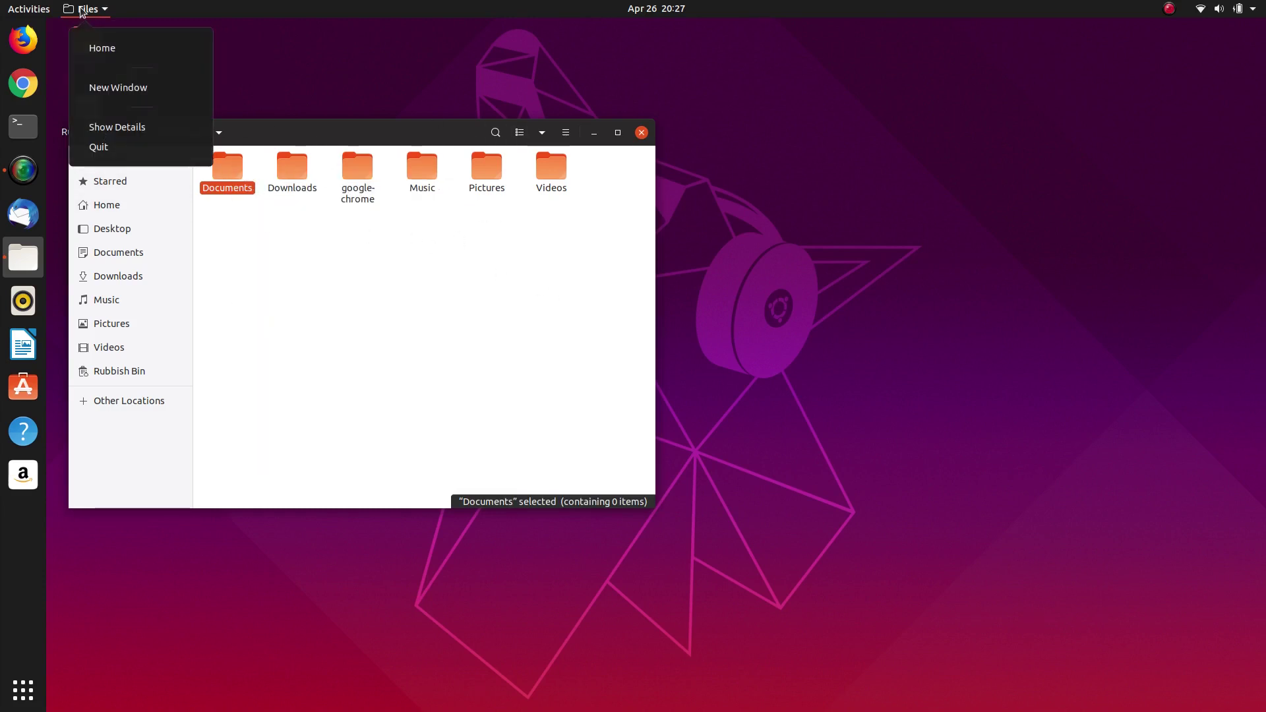
pyautogui.click(83, 10)
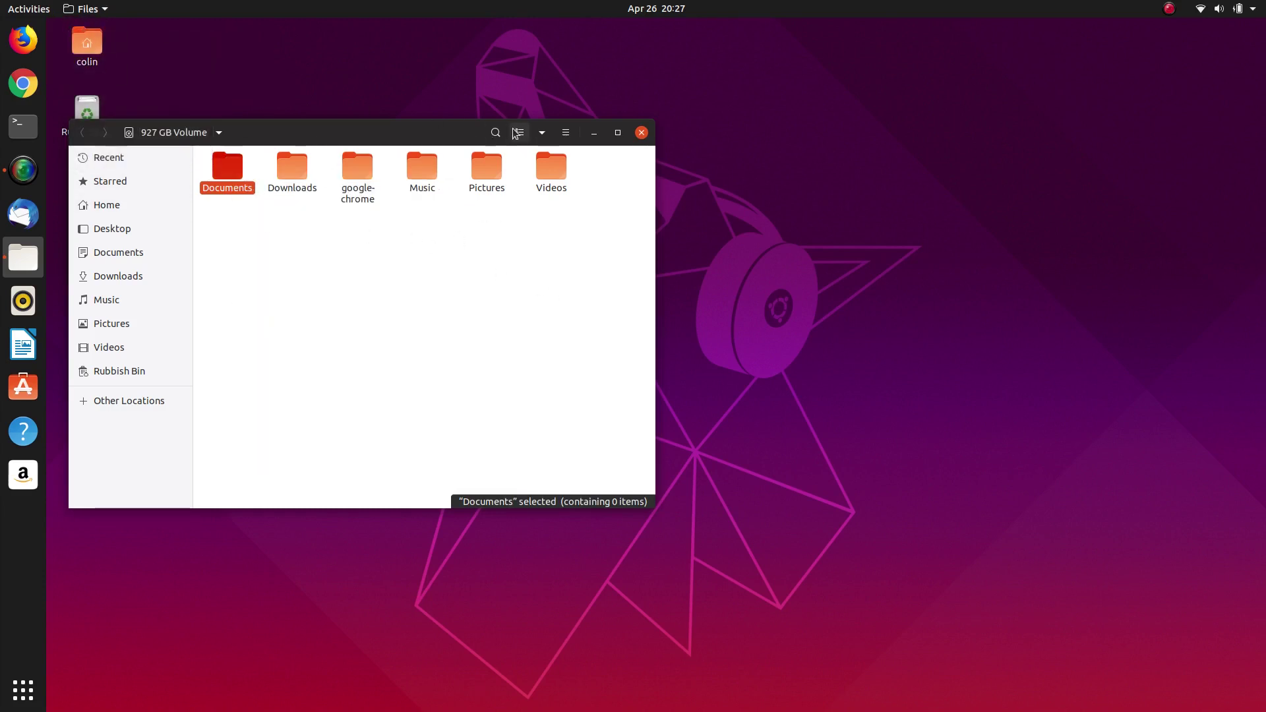
pyautogui.click(566, 134)
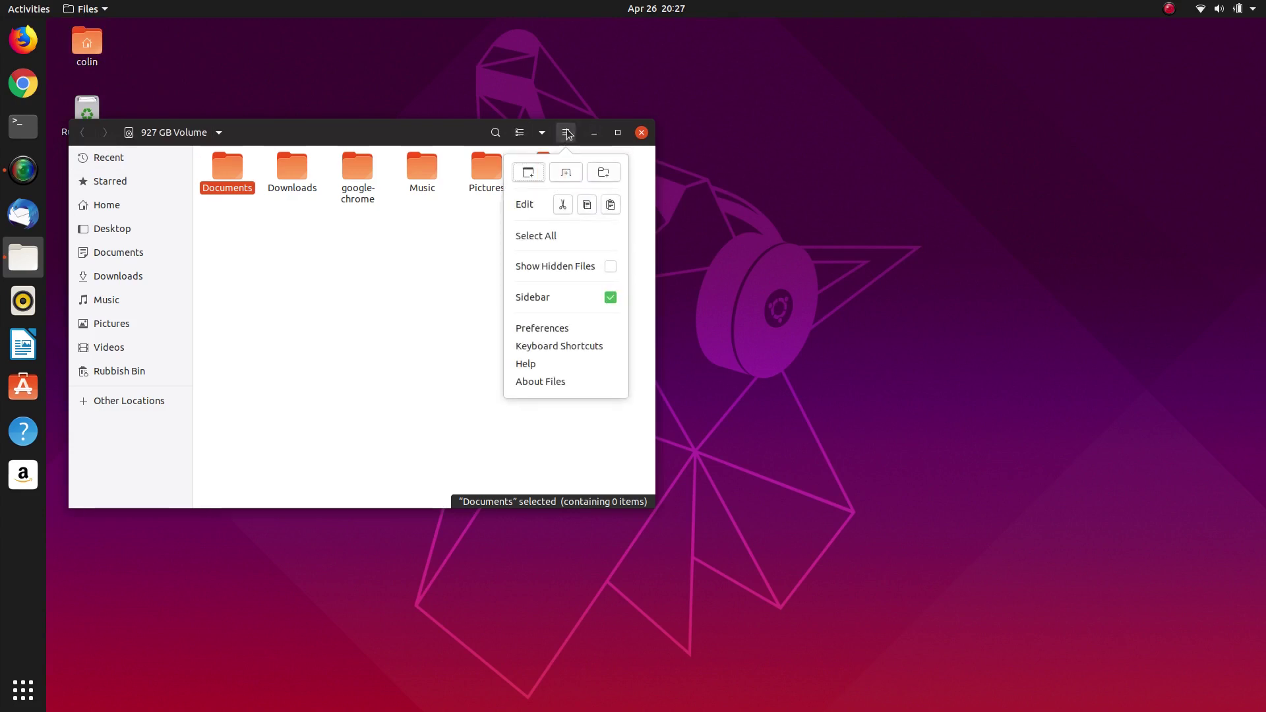
pyautogui.click(535, 330)
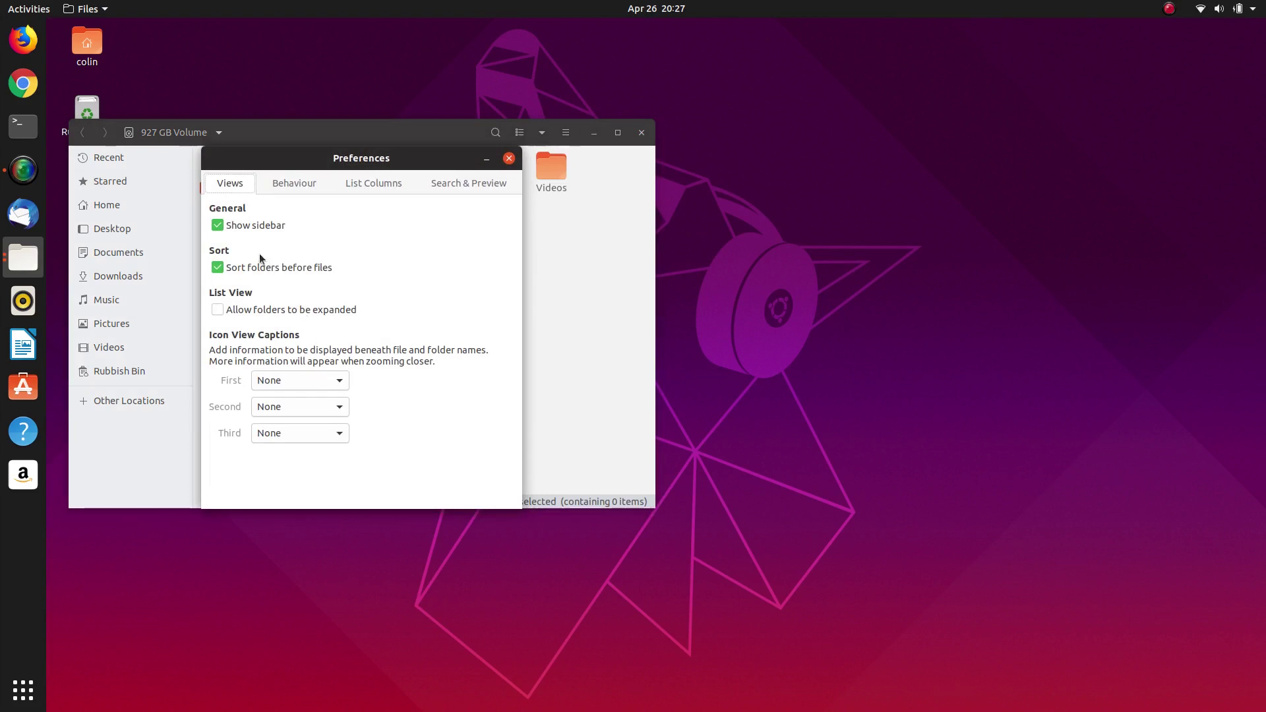
pyautogui.click(299, 183)
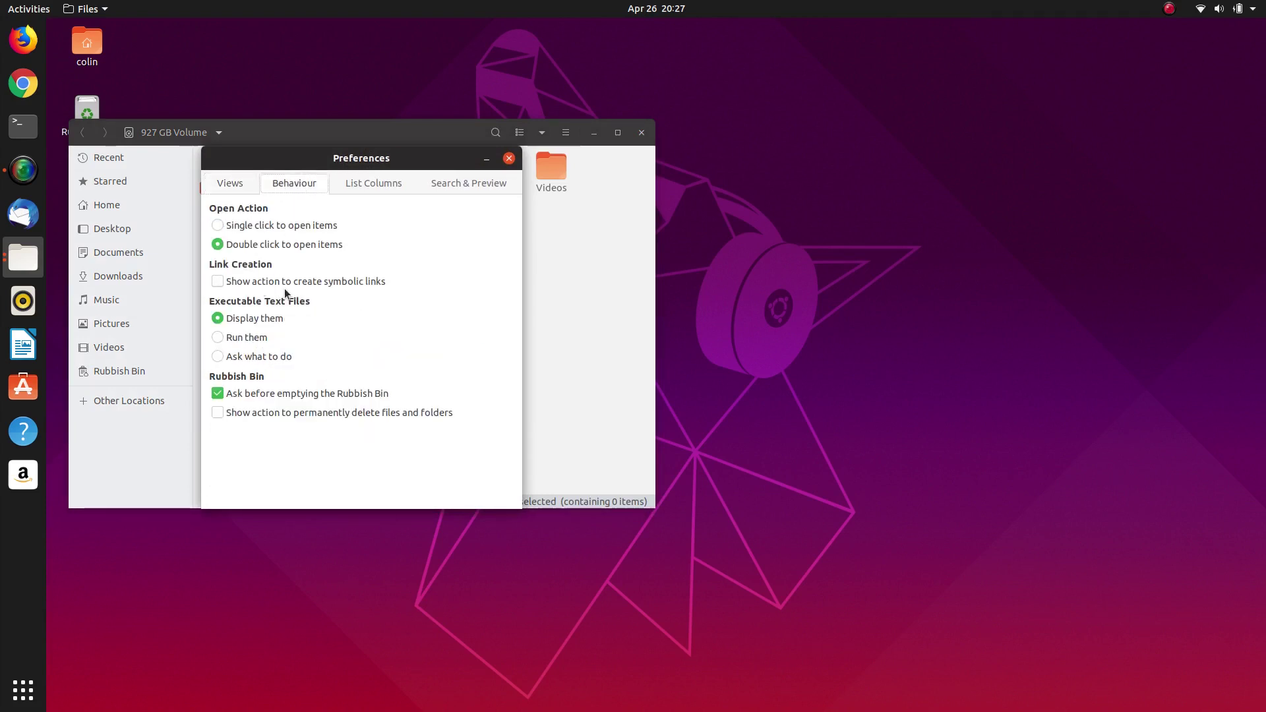
pyautogui.click(219, 281)
pyautogui.click(508, 159)
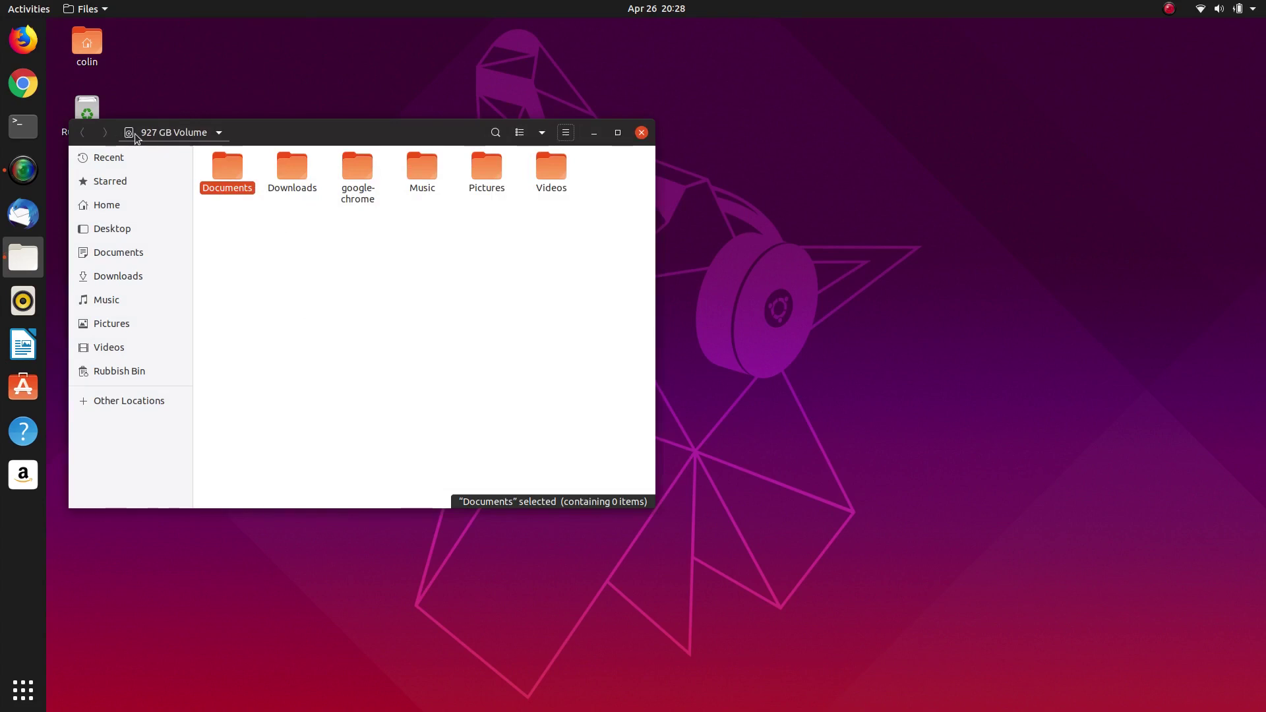
# Step: On the 927 GB Volume, create links to Documents, Downloads and google-chrome
pyautogui.click(117, 404)
pyautogui.click(258, 217)
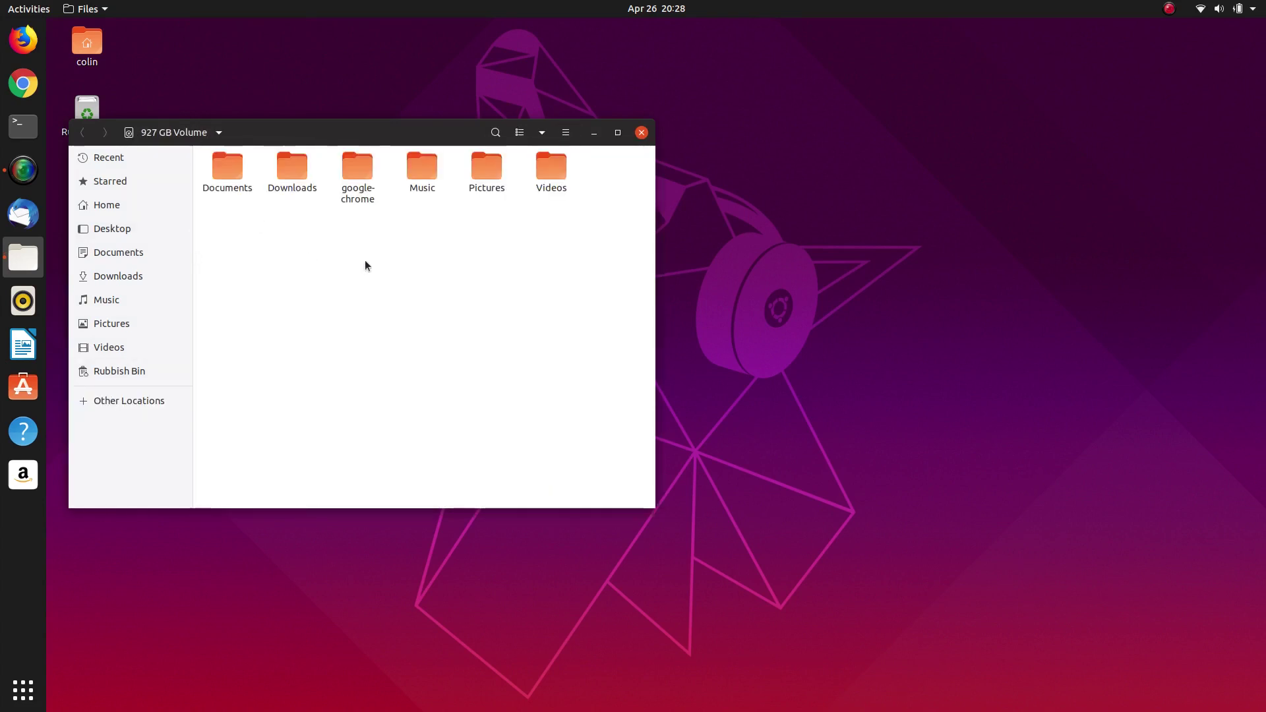
pyautogui.rightClick(230, 168)
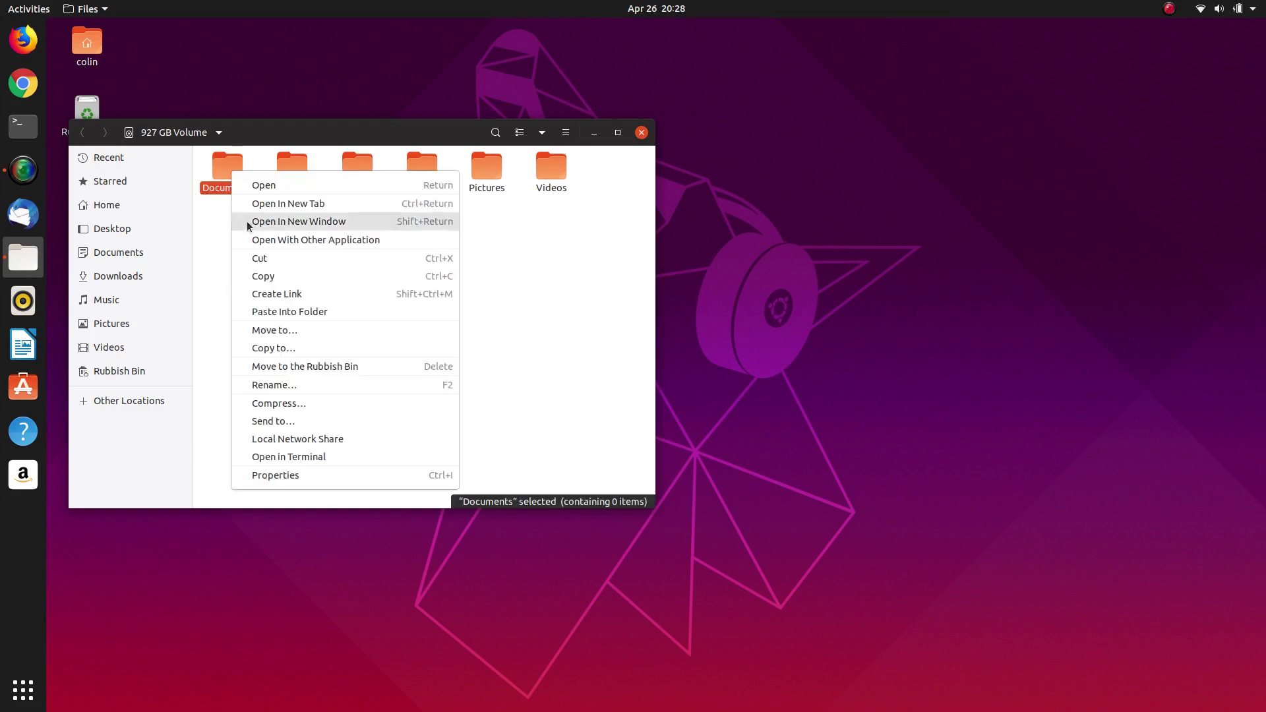
pyautogui.click(283, 294)
pyautogui.rightClick(283, 192)
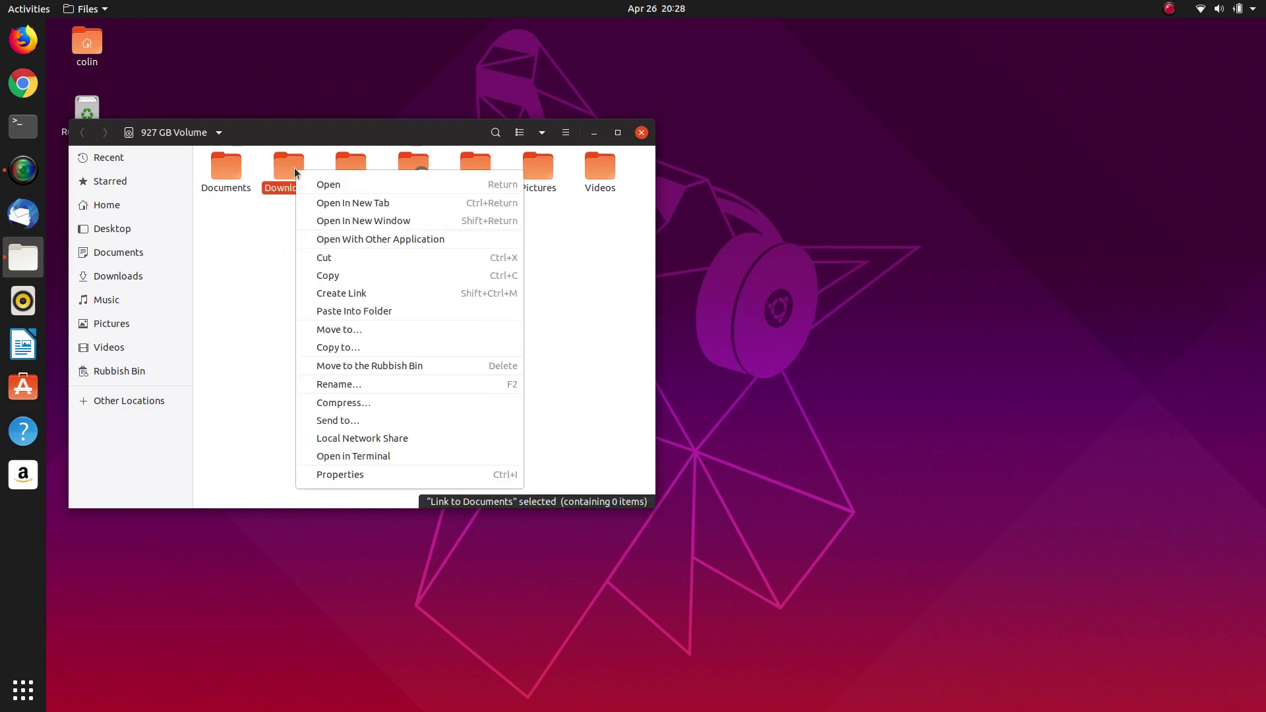
pyautogui.click(343, 293)
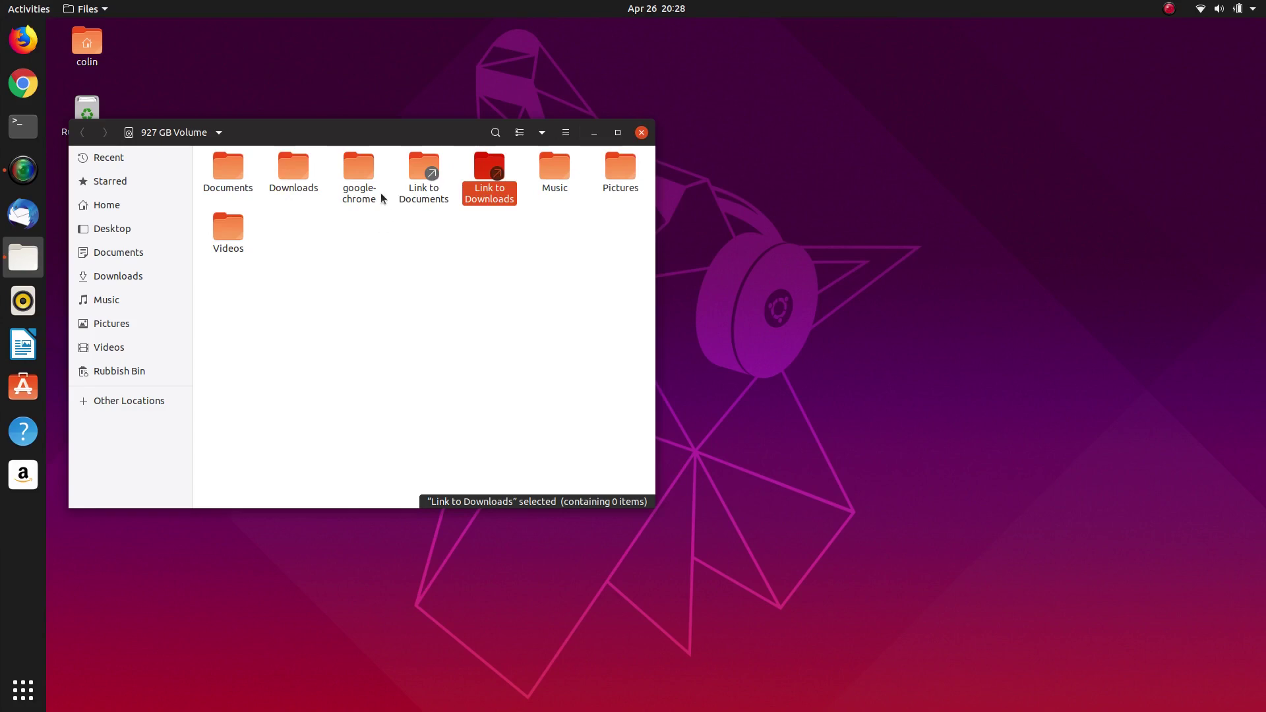
pyautogui.rightClick(368, 166)
pyautogui.click(425, 285)
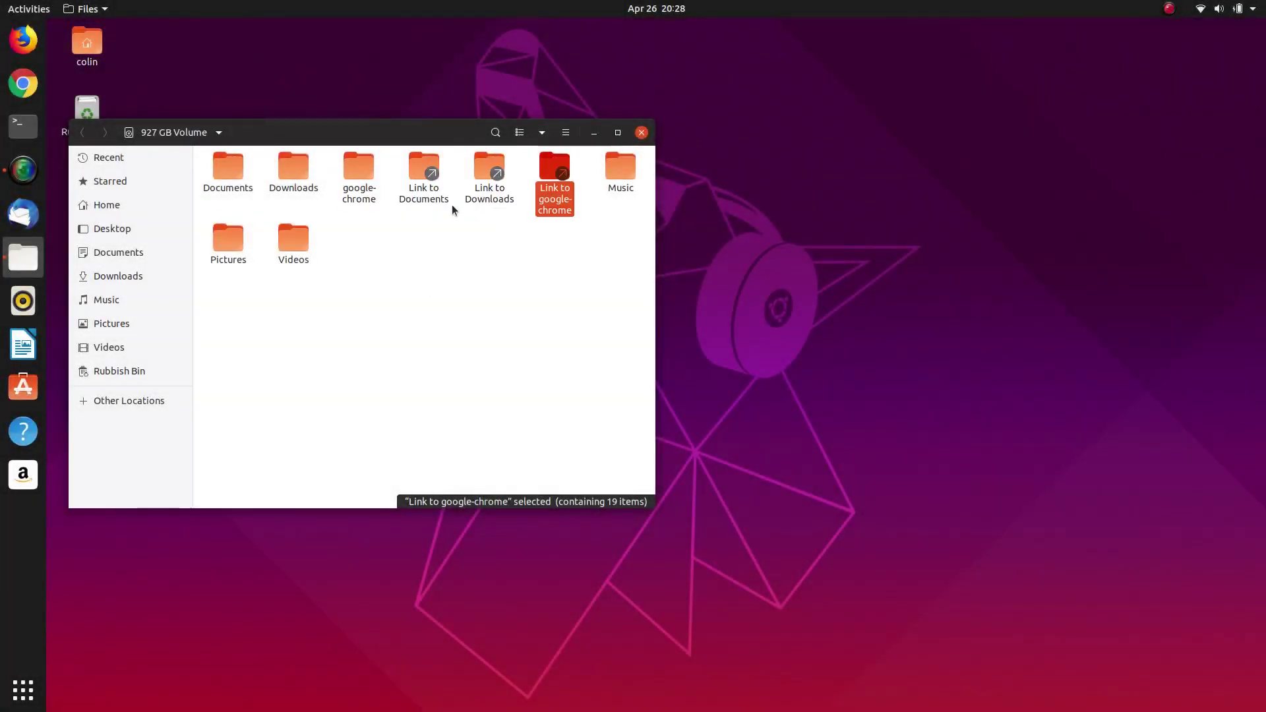
# Step: Create links to the Music, Pictures and Videos folders
pyautogui.rightClick(621, 170)
pyautogui.click(685, 283)
pyautogui.rightClick(294, 238)
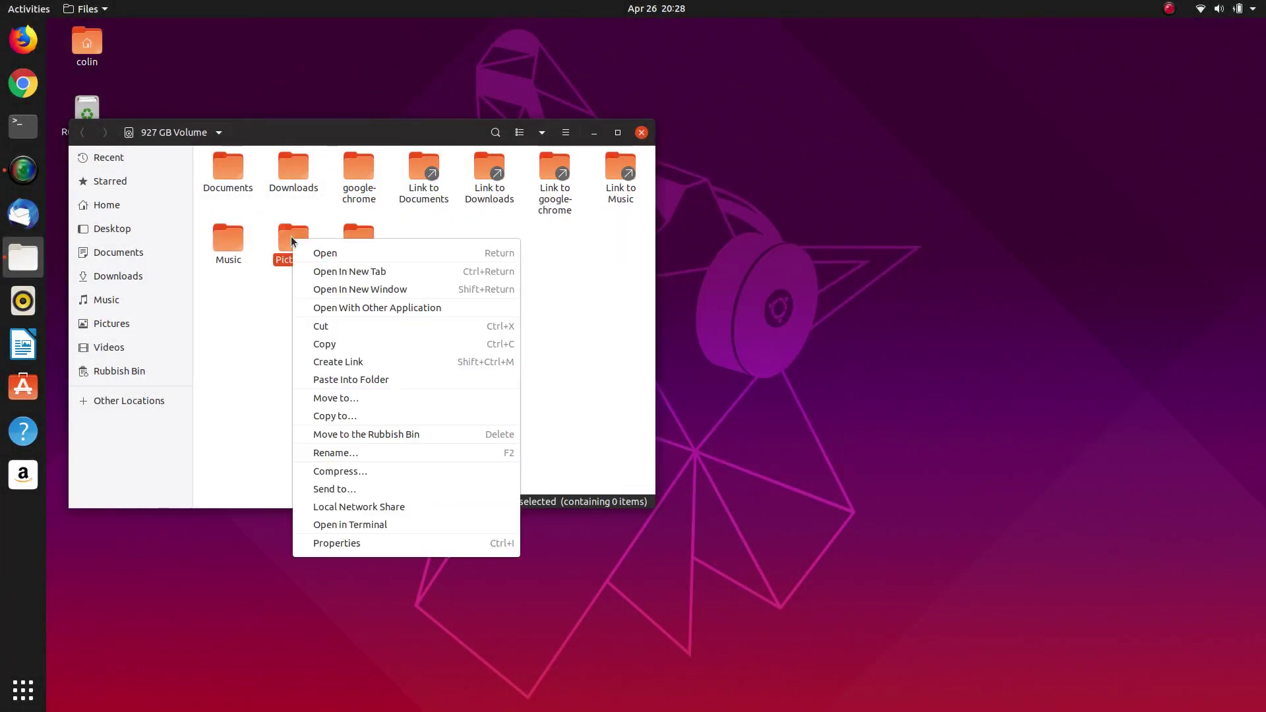
pyautogui.click(338, 362)
pyautogui.rightClick(424, 239)
pyautogui.click(467, 362)
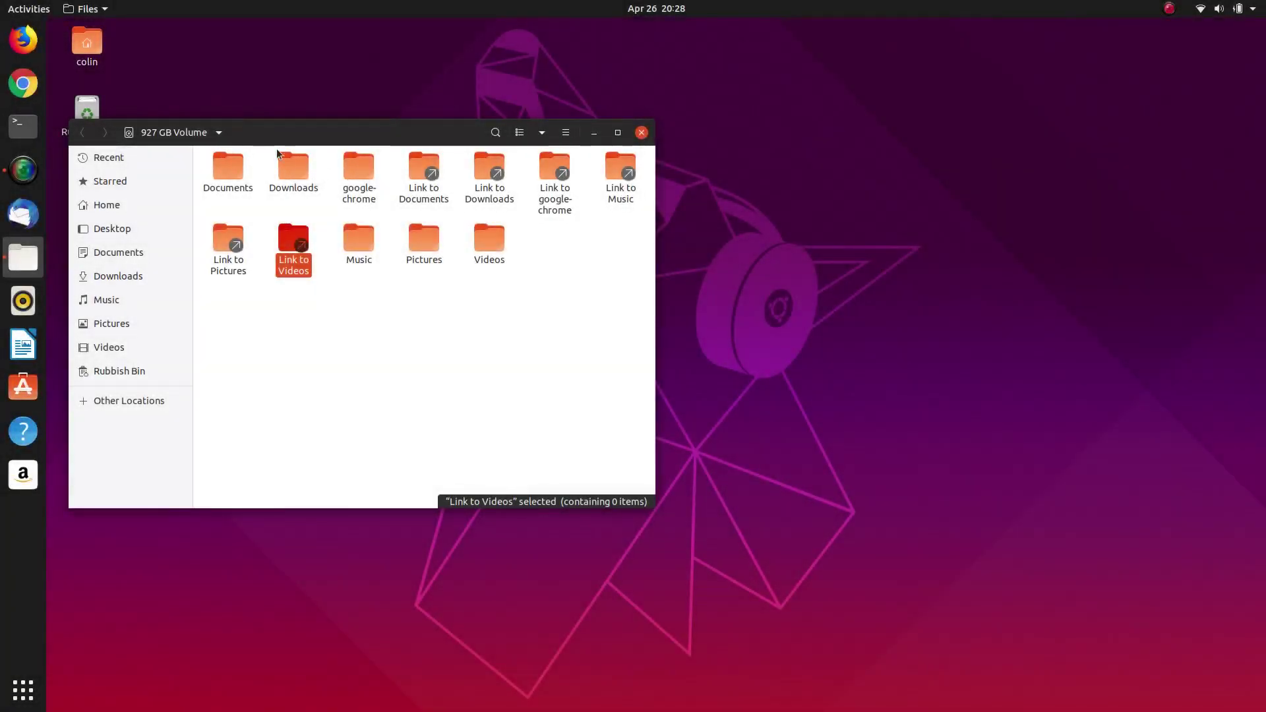
# Step: Show hidden files and create a link to the .mozilla folder
pyautogui.click(567, 134)
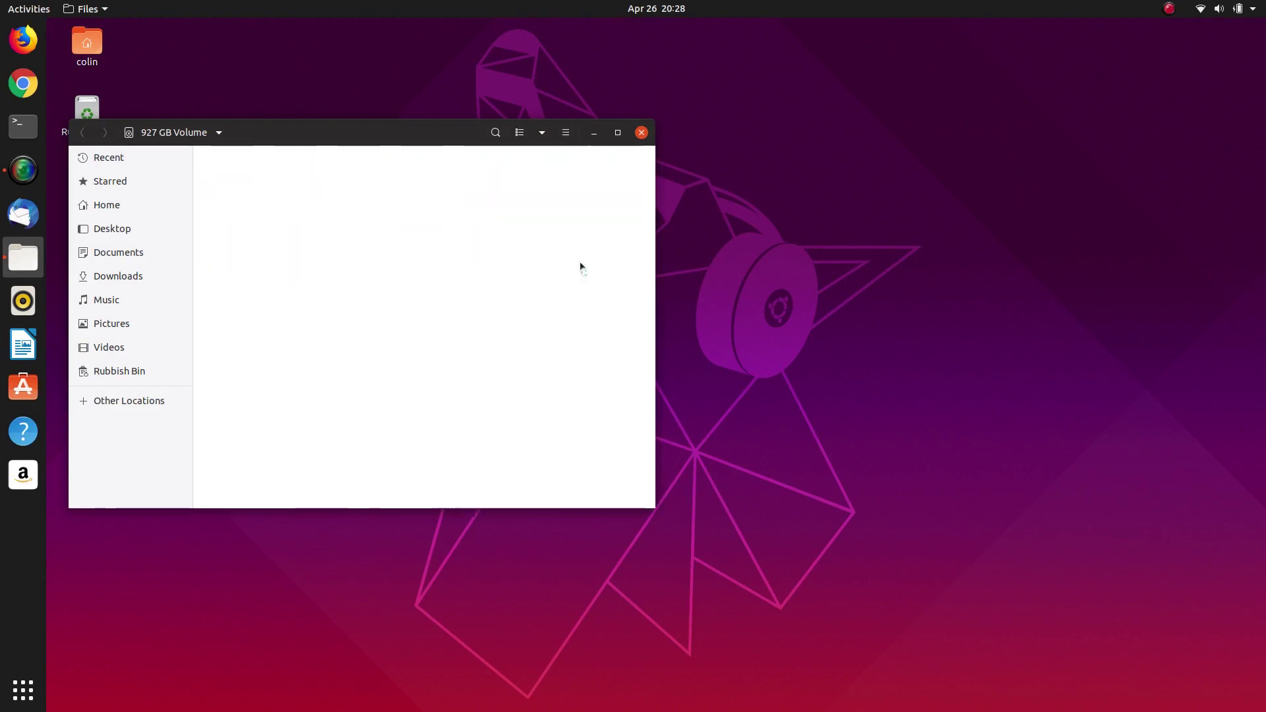
pyautogui.rightClick(552, 231)
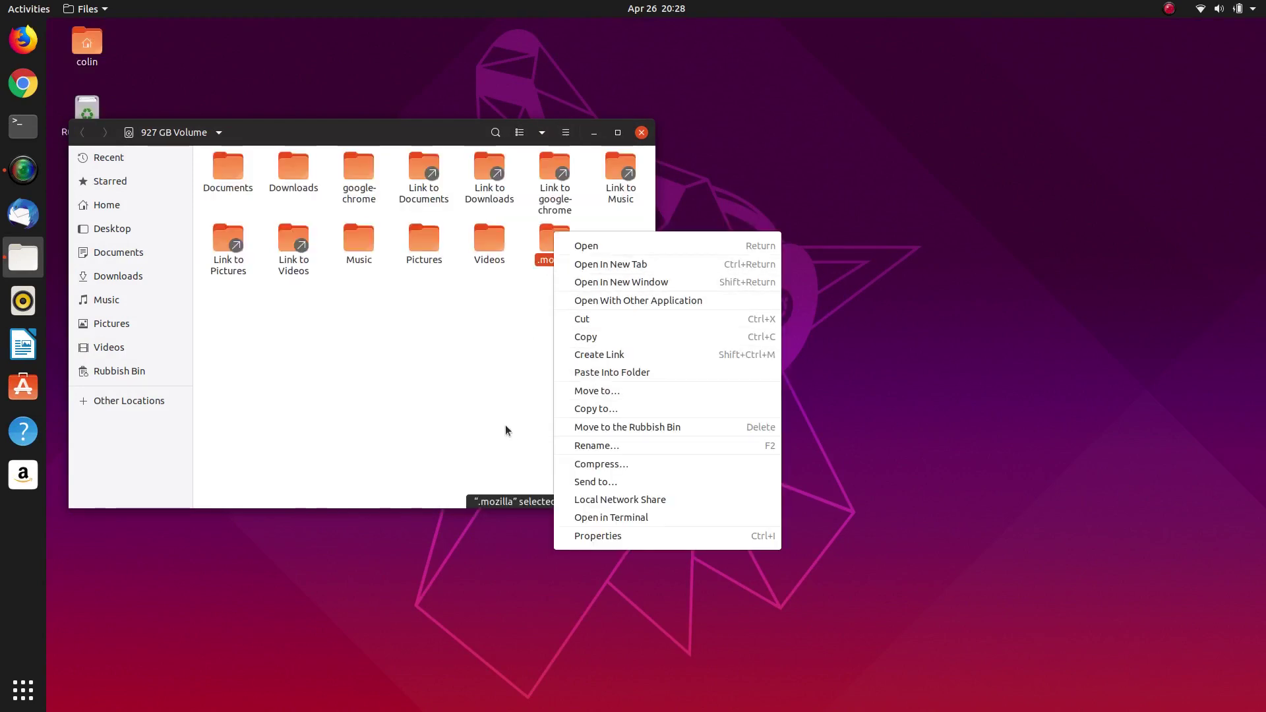
pyautogui.click(581, 357)
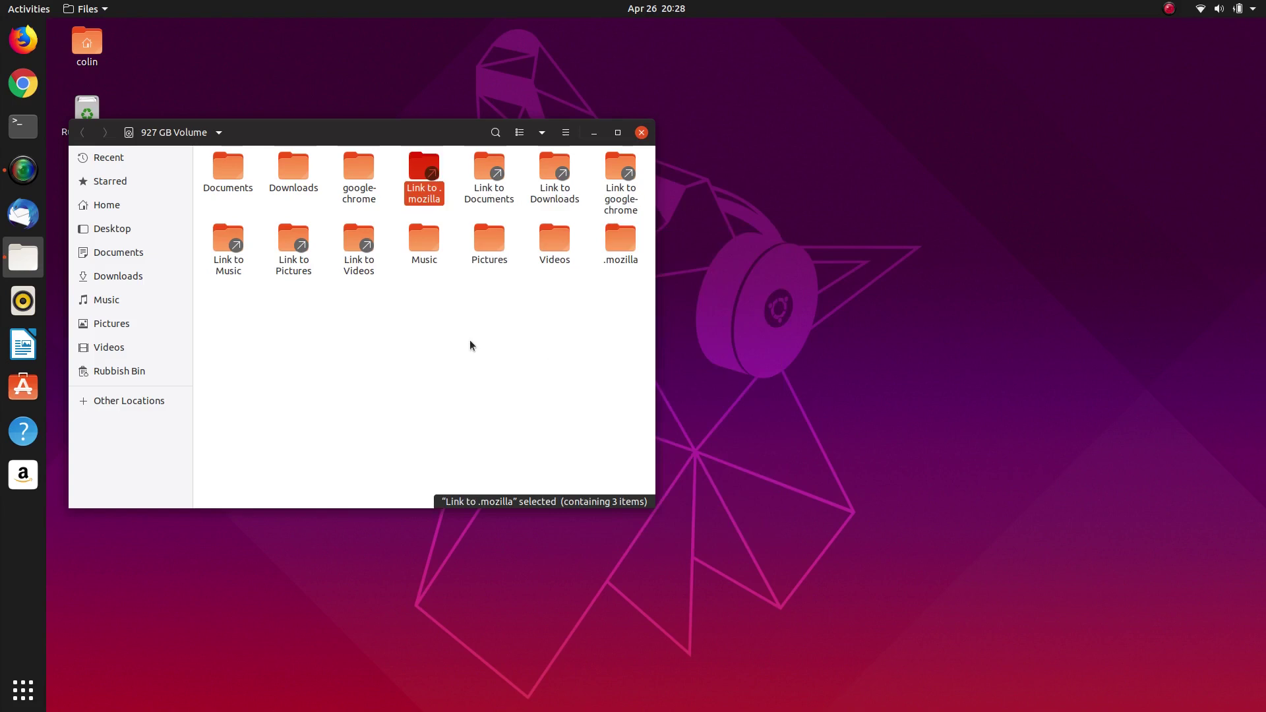
# Step: Go to Home and untick Show Hidden Files
pyautogui.click(103, 210)
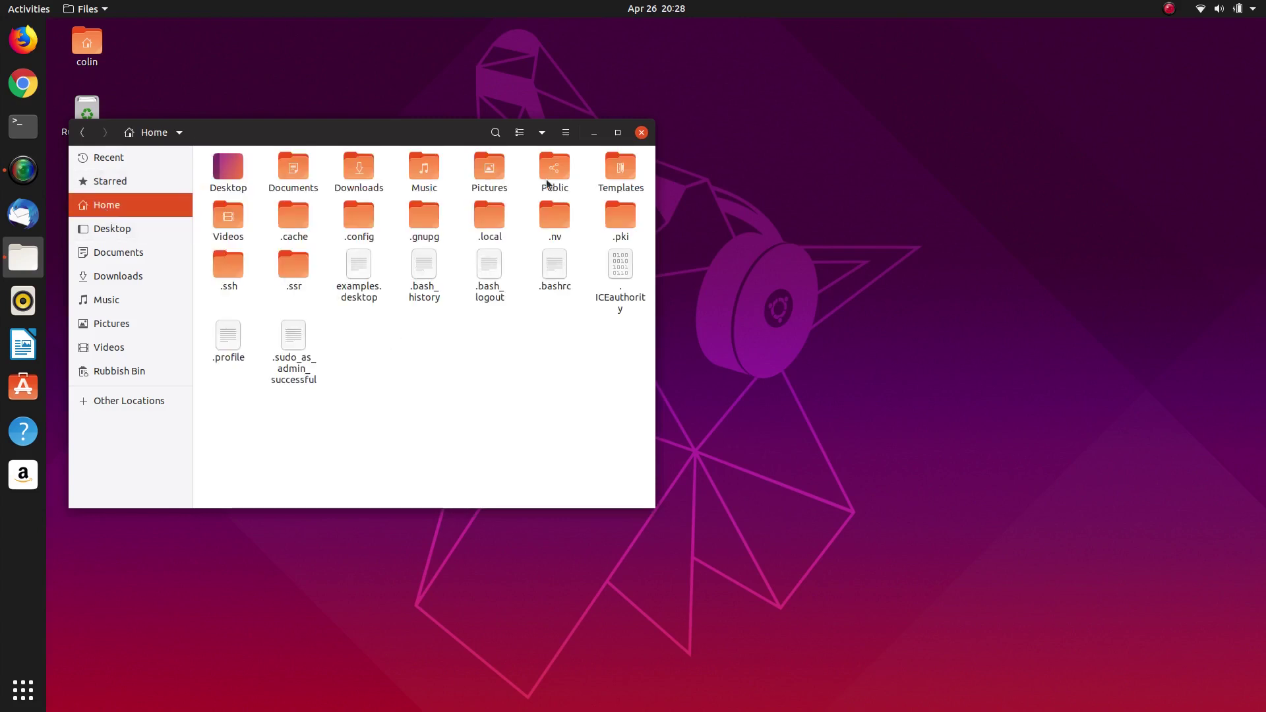
pyautogui.click(566, 133)
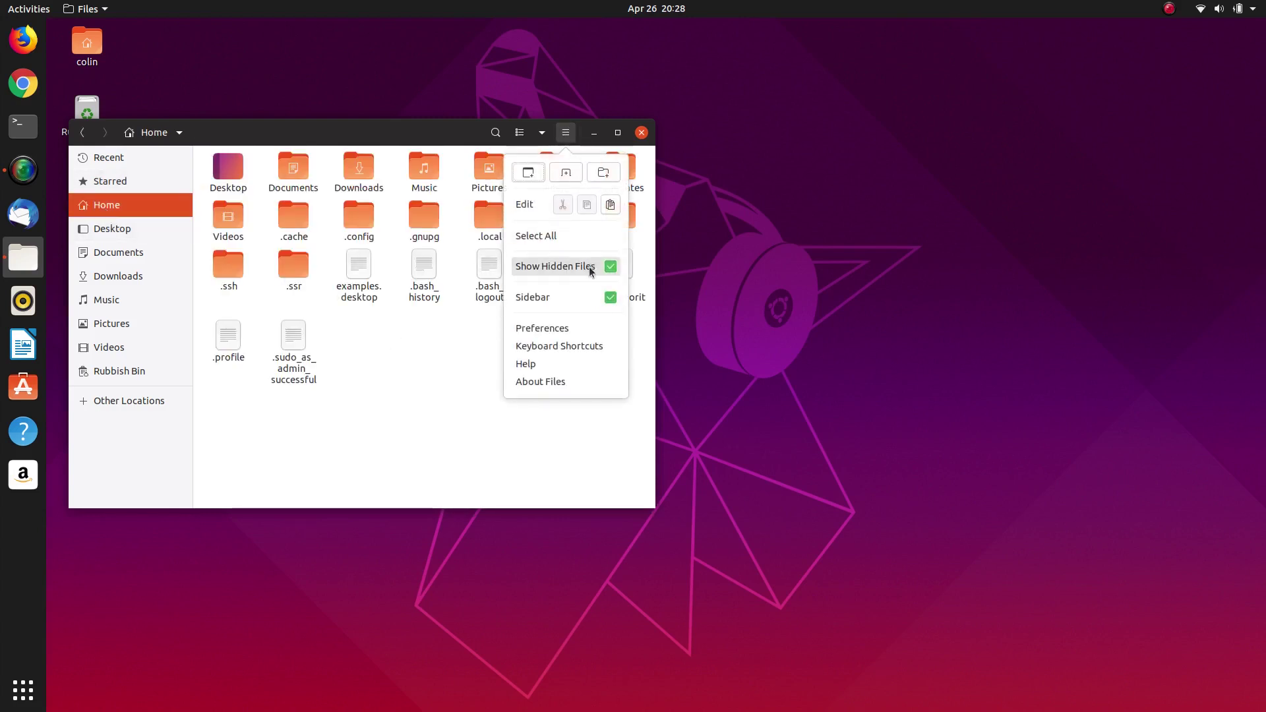
pyautogui.click(588, 267)
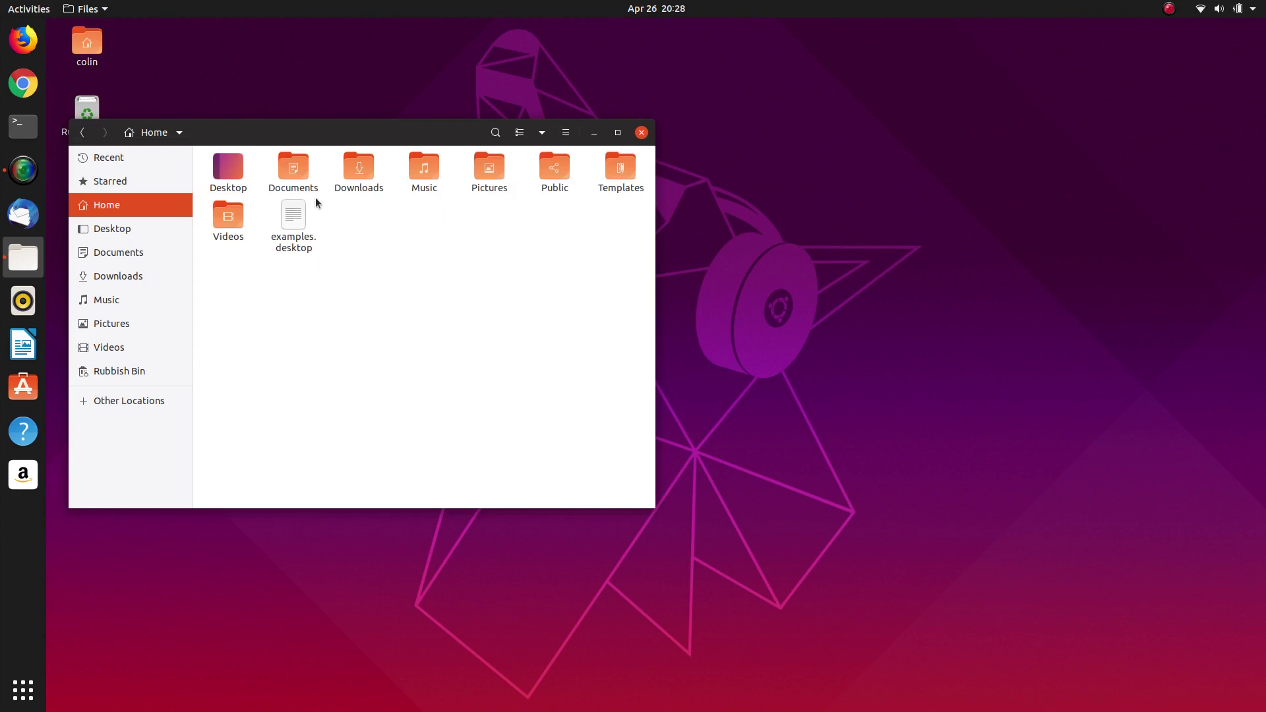
# Step: Move Documents, Downloads, Music, Pictures and Videos in Home to the Rubbish Bin
pyautogui.click(291, 170)
pyautogui.keyDown('ctrl'); pyautogui.click(379, 177); pyautogui.keyUp('ctrl')
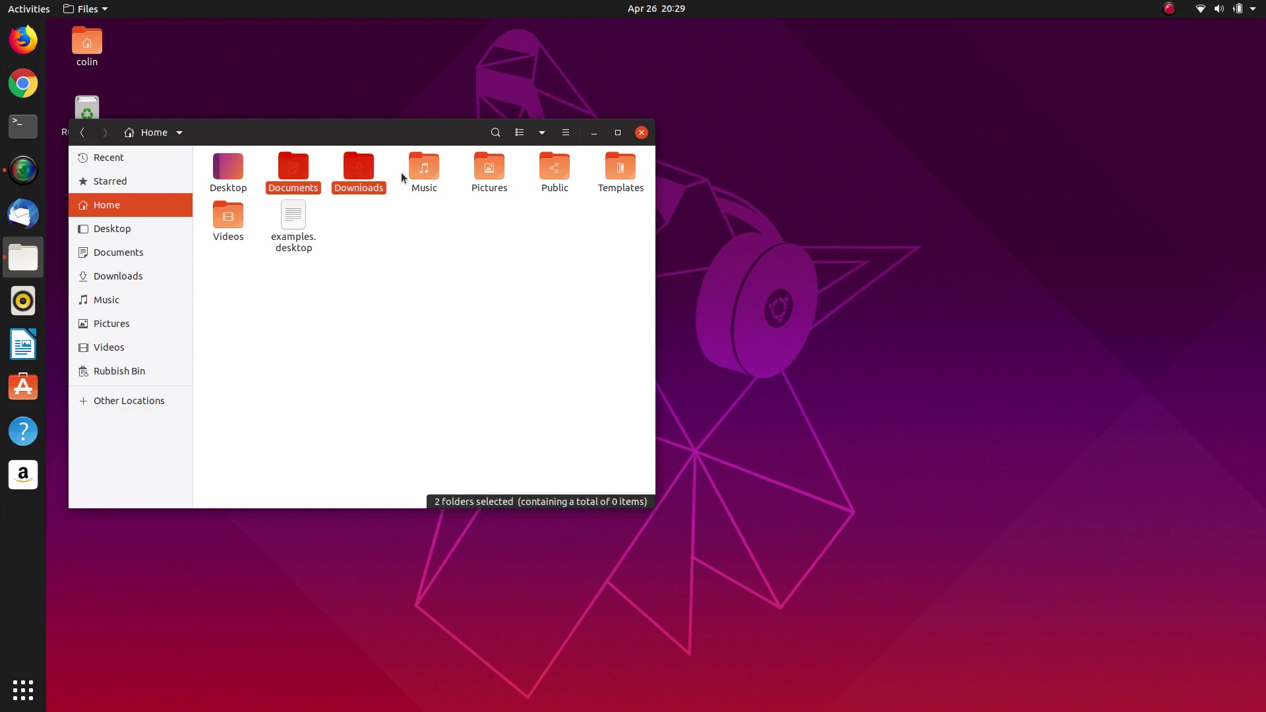
pyautogui.keyDown('ctrl'); pyautogui.click(424, 174); pyautogui.keyUp('ctrl')
pyautogui.keyDown('ctrl'); pyautogui.click(498, 175); pyautogui.keyUp('ctrl')
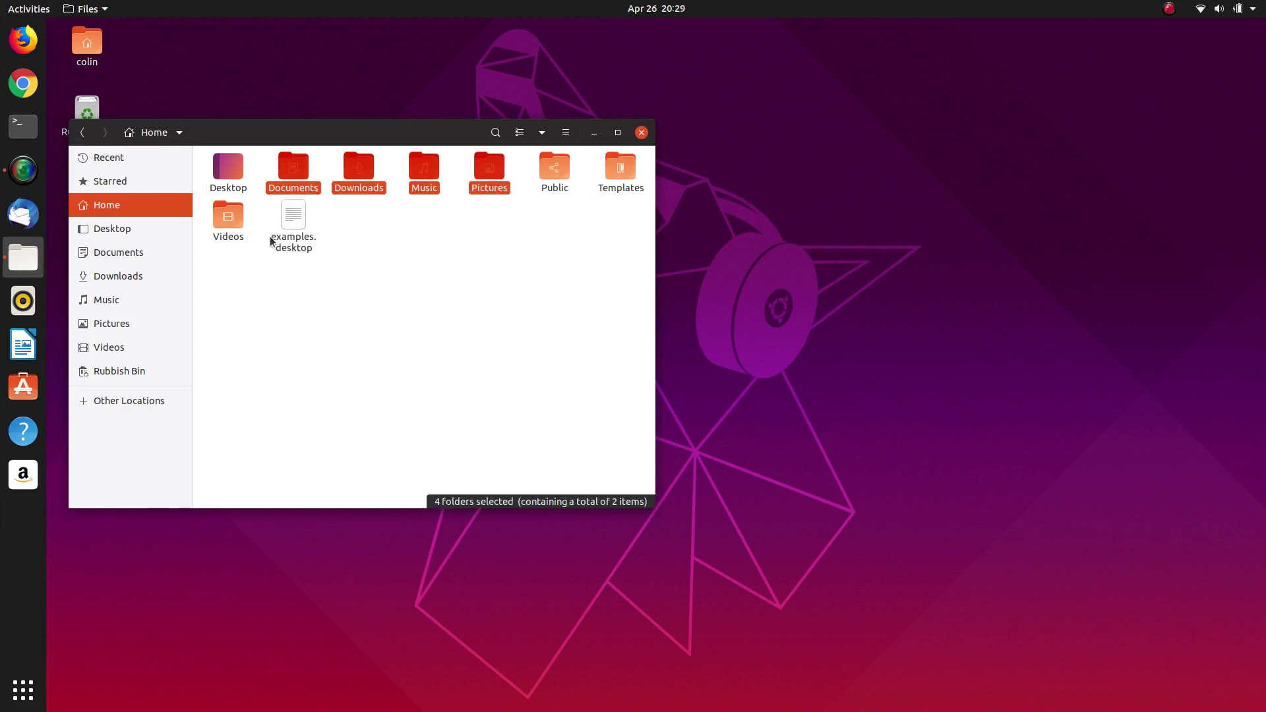
pyautogui.keyDown('ctrl'); pyautogui.click(233, 219); pyautogui.keyUp('ctrl')
pyautogui.rightClick(234, 219)
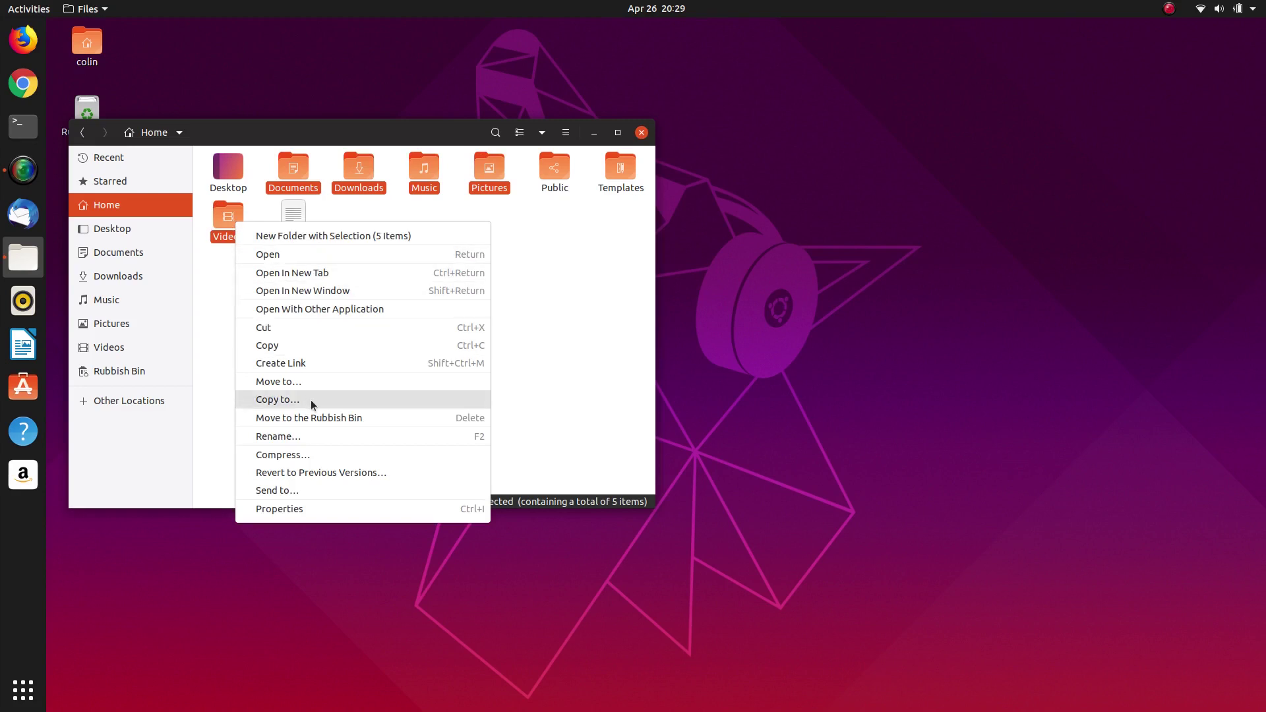
pyautogui.click(319, 417)
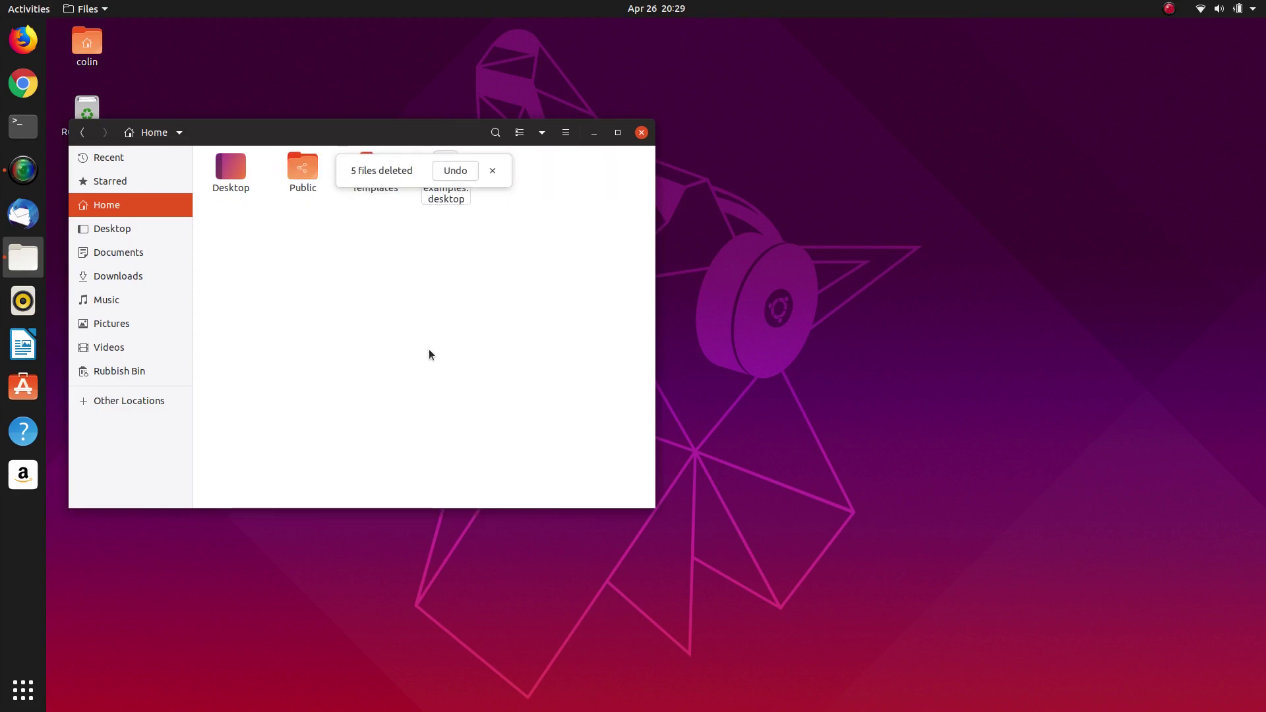
# Step: Open a second Files window on the 927 GB Volume, keeping Home in the first
pyautogui.click(112, 399)
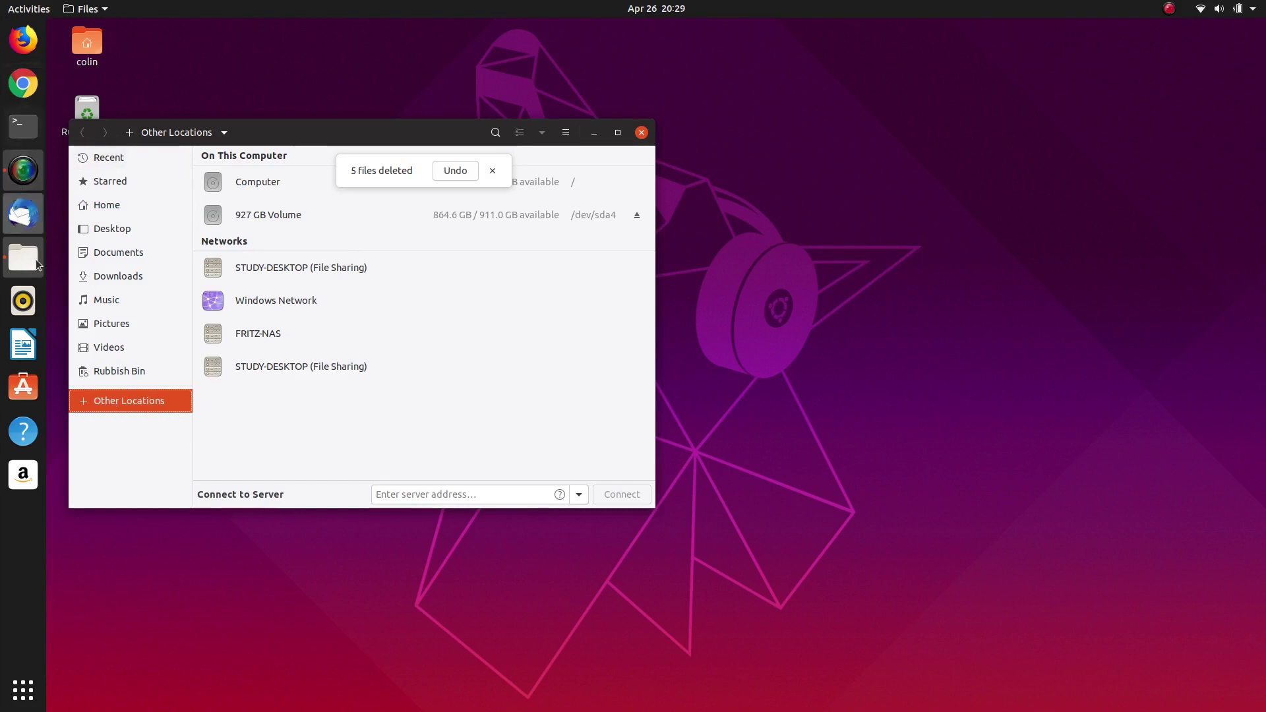
pyautogui.rightClick(23, 257)
pyautogui.click(85, 218)
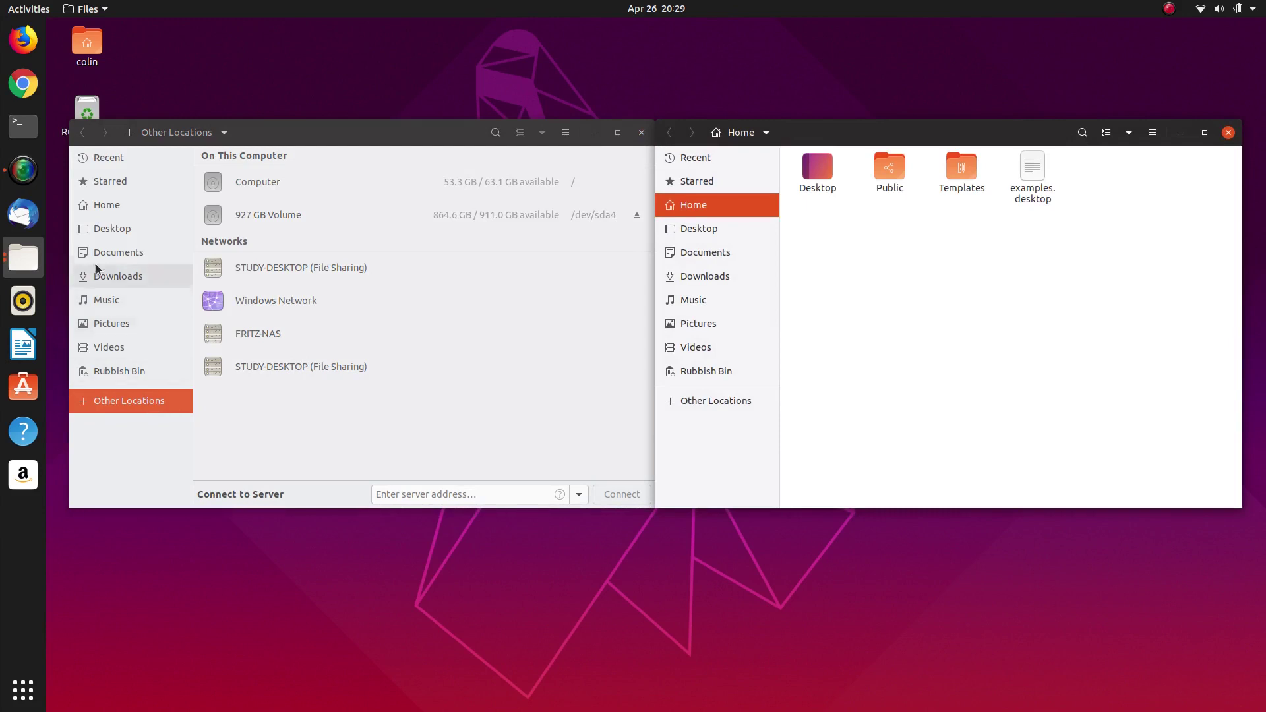
pyautogui.click(99, 206)
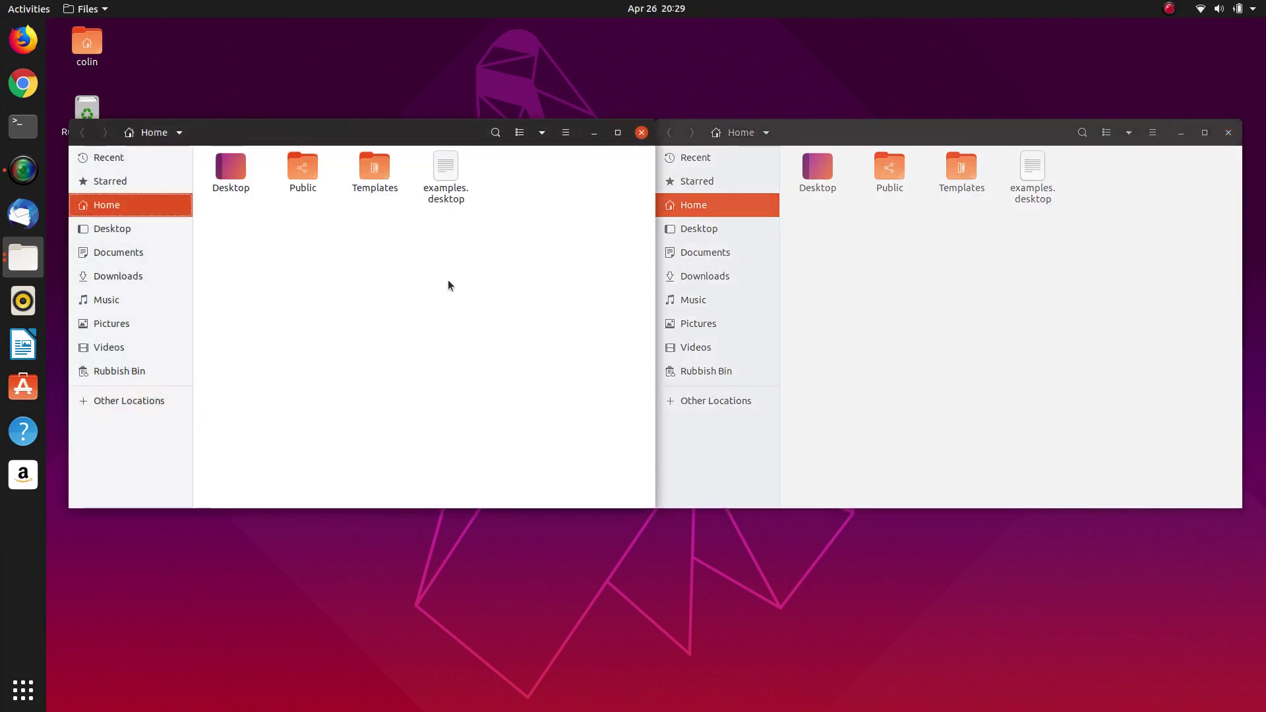
pyautogui.click(968, 274)
pyautogui.click(678, 402)
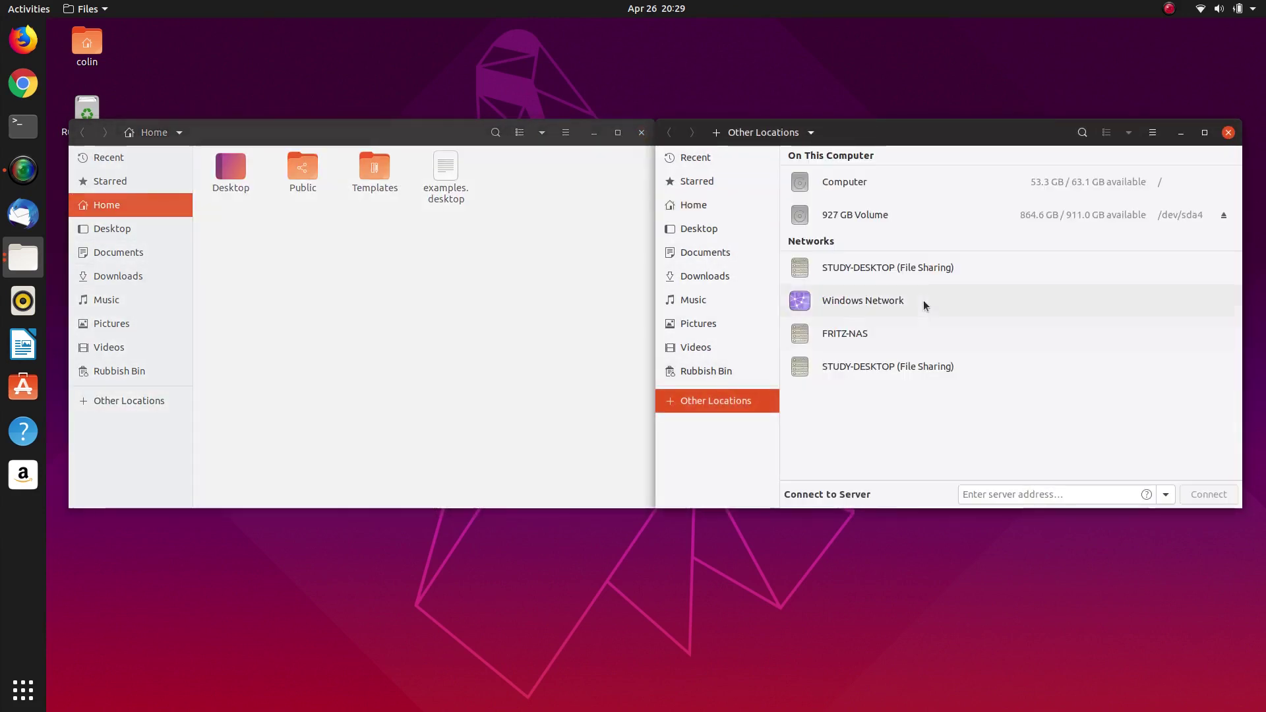
pyautogui.click(882, 226)
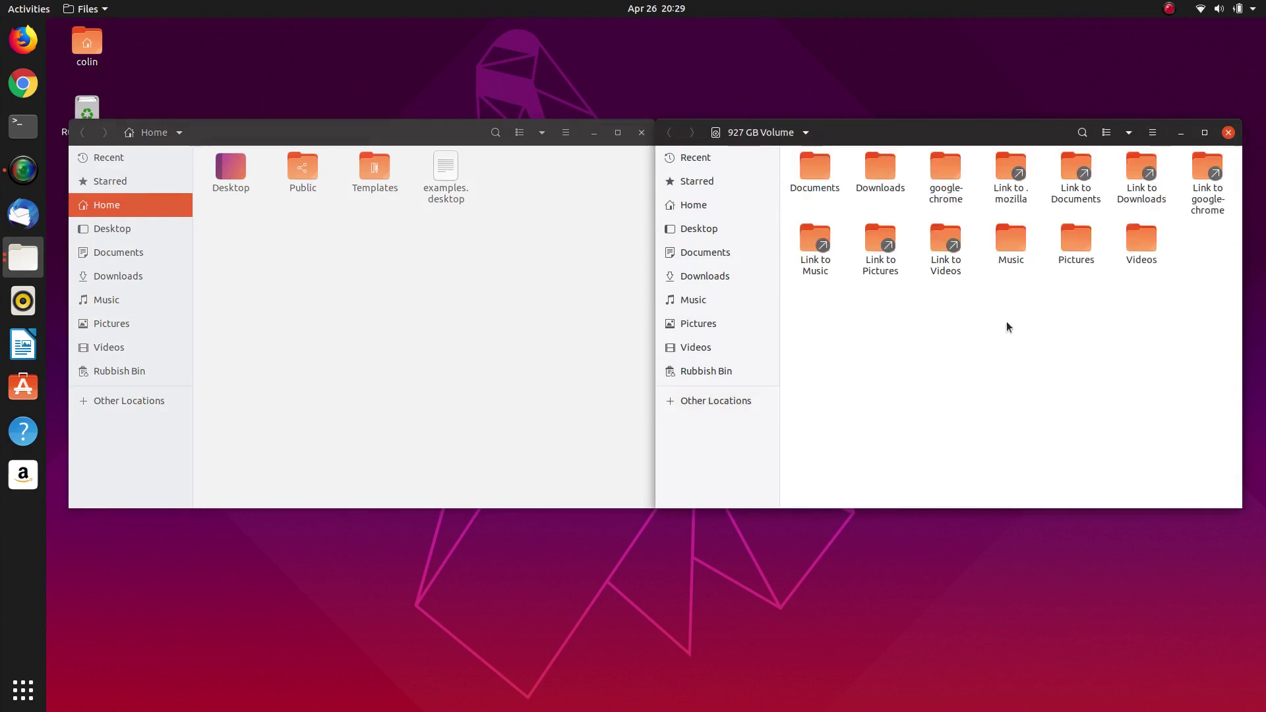
# Step: Cut the links to Documents, Downloads, Music, Pictures and Videos from the volume
pyautogui.click(1016, 169)
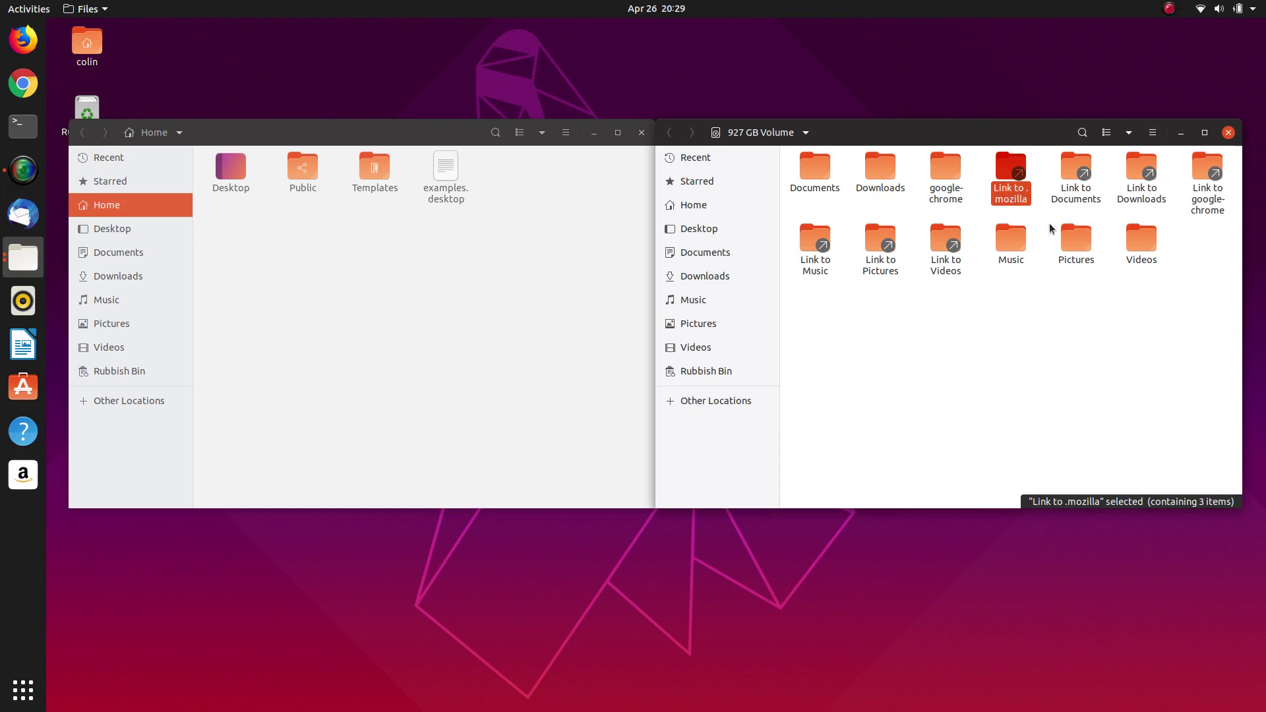
pyautogui.click(1089, 191)
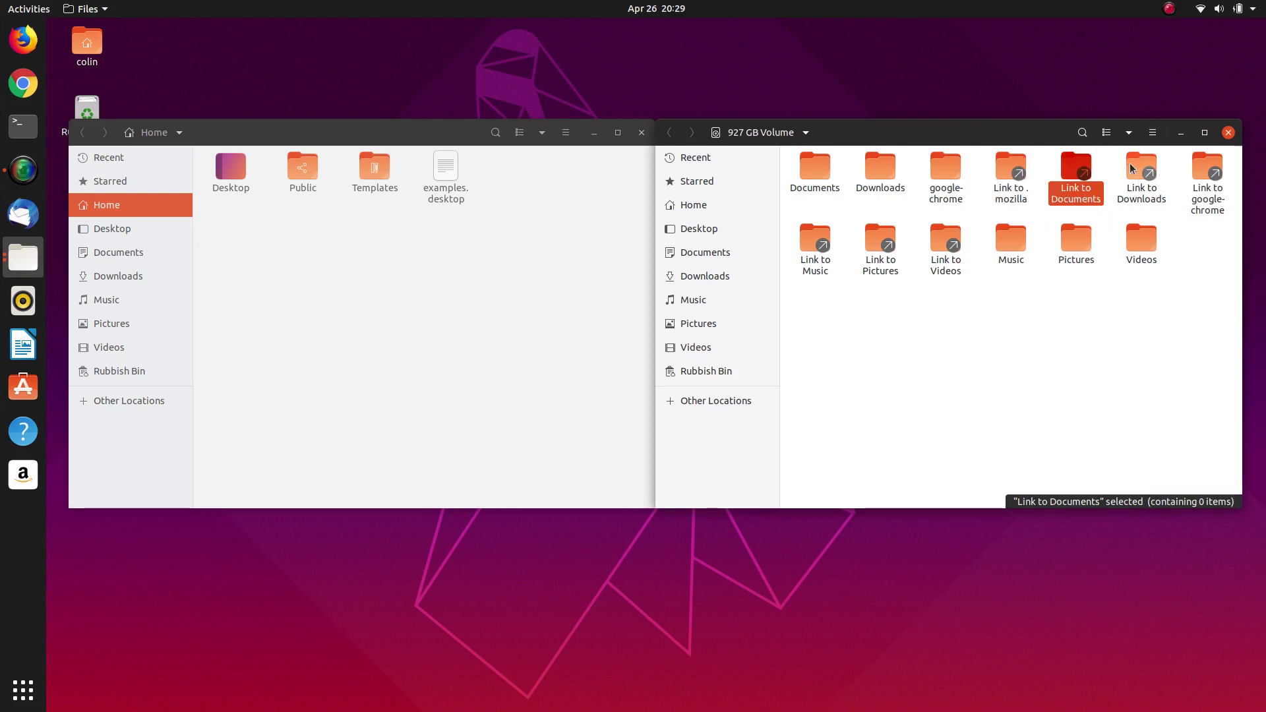
pyautogui.keyDown('ctrl'); pyautogui.click(1145, 169); pyautogui.keyUp('ctrl')
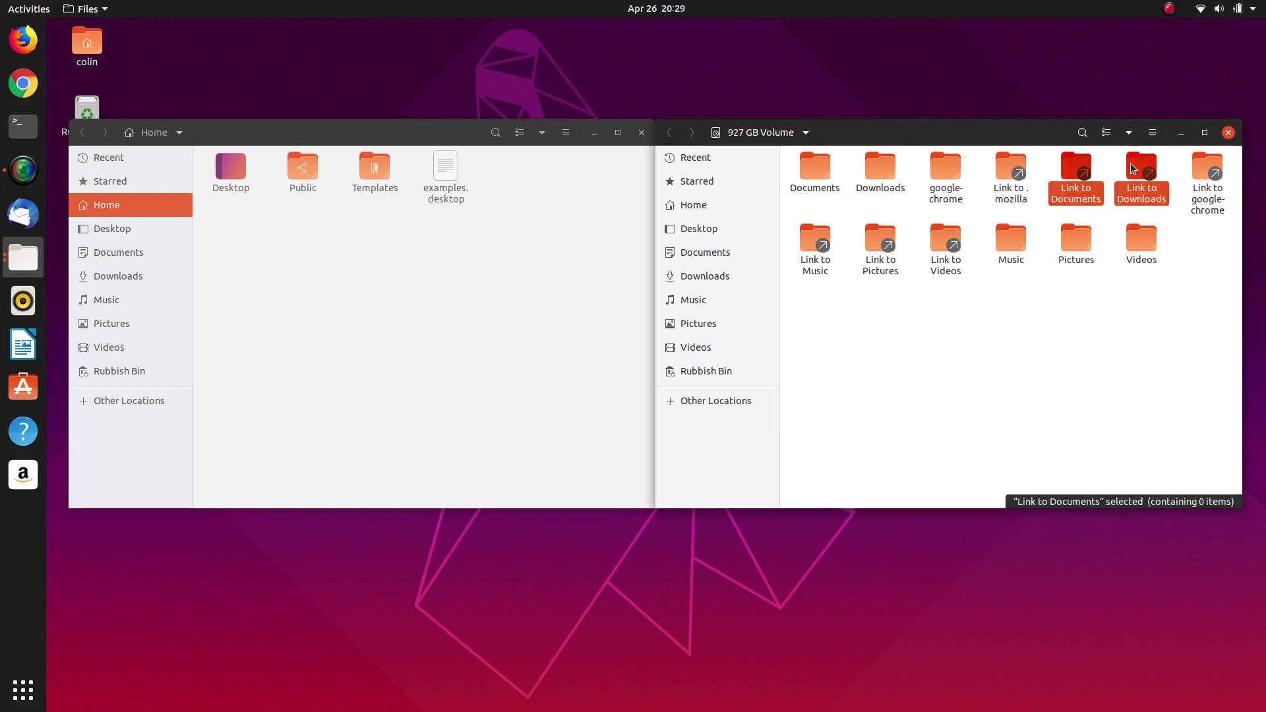
pyautogui.keyDown('ctrl'); pyautogui.click(811, 232); pyautogui.keyUp('ctrl')
pyautogui.keyDown('ctrl'); pyautogui.click(881, 232); pyautogui.keyUp('ctrl')
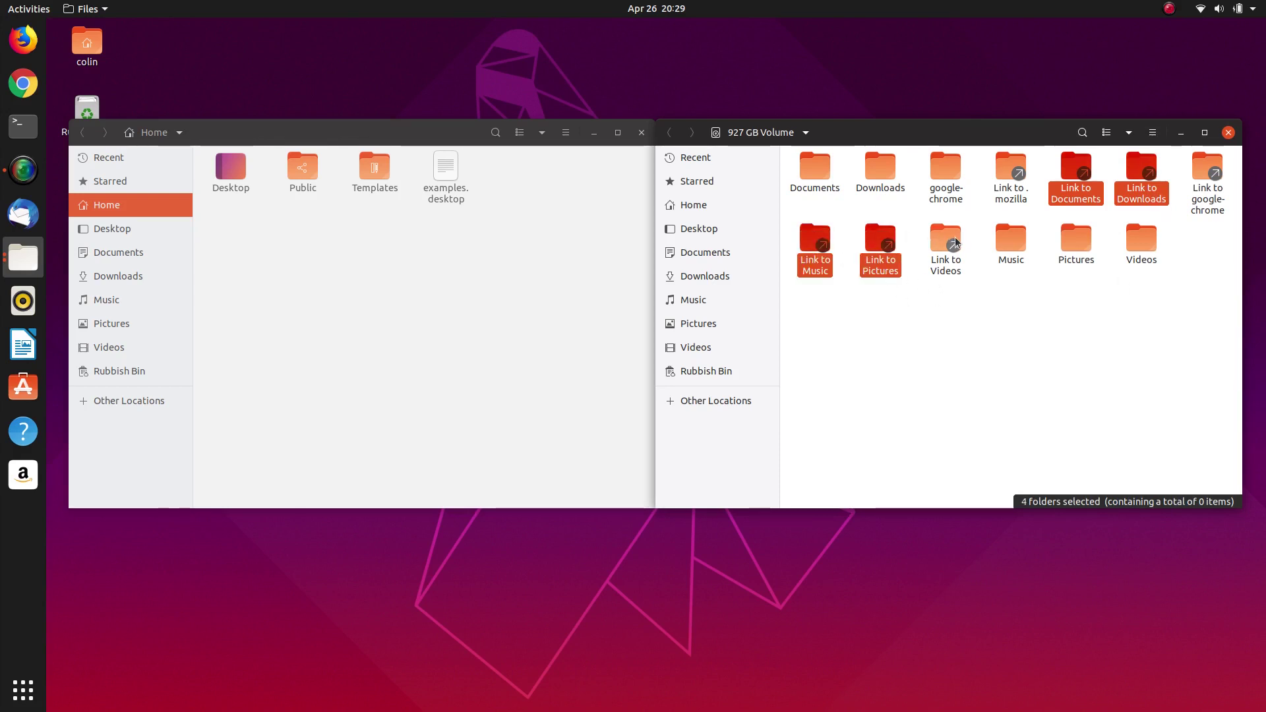
pyautogui.keyDown('ctrl'); pyautogui.click(951, 237); pyautogui.keyUp('ctrl')
pyautogui.rightClick(951, 242)
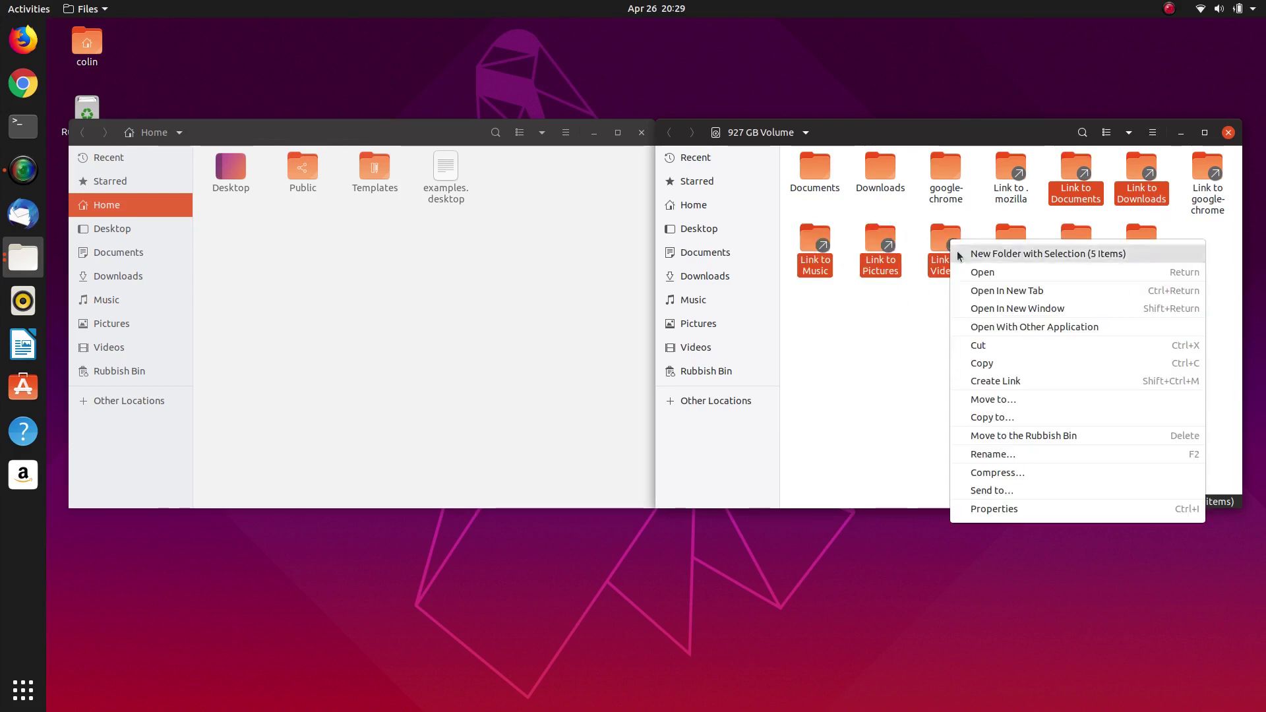
pyautogui.click(986, 346)
pyautogui.rightClick(407, 274)
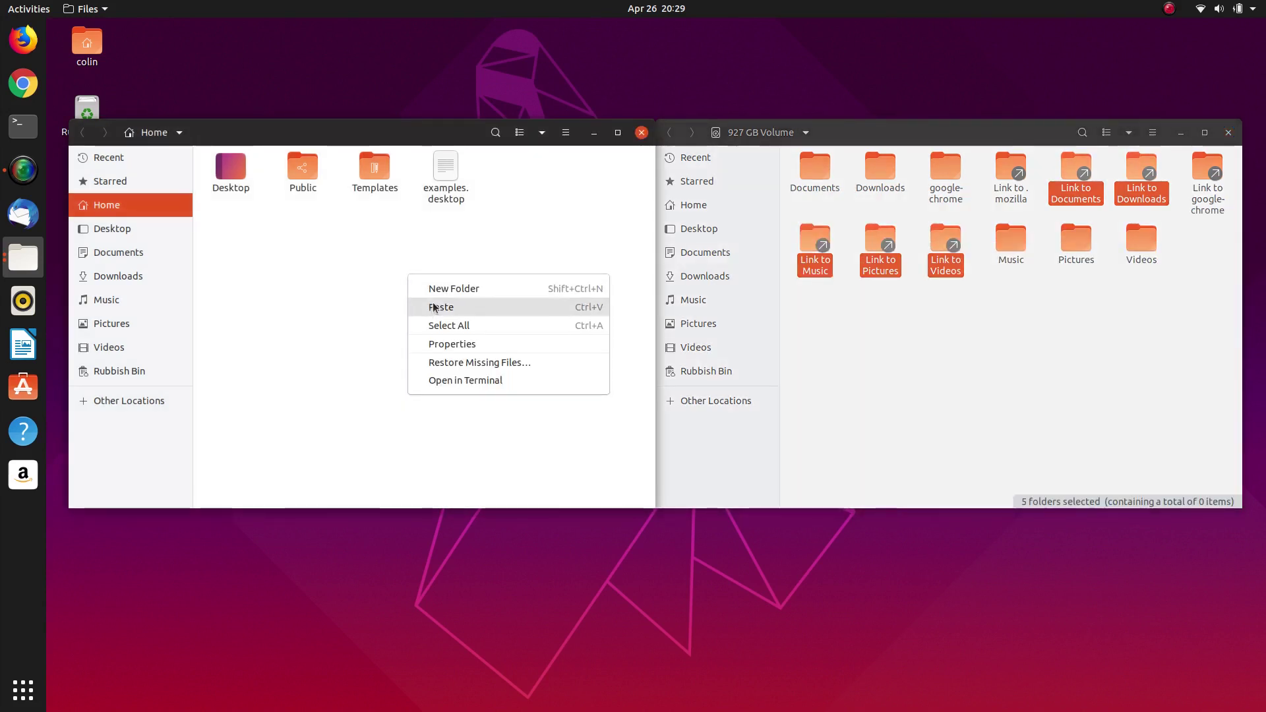
# Step: Paste the five links into Home and rename 'Link to Documents' to Documents
pyautogui.click(429, 308)
pyautogui.click(418, 302)
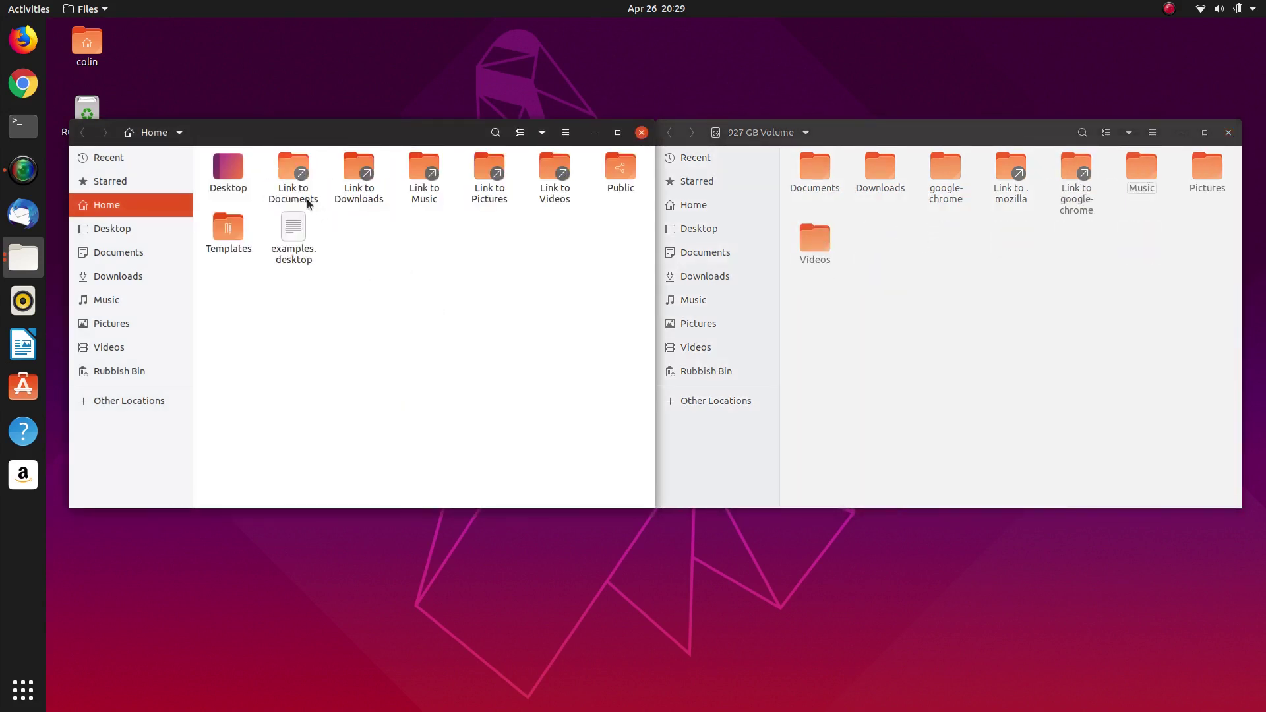
pyautogui.rightClick(292, 170)
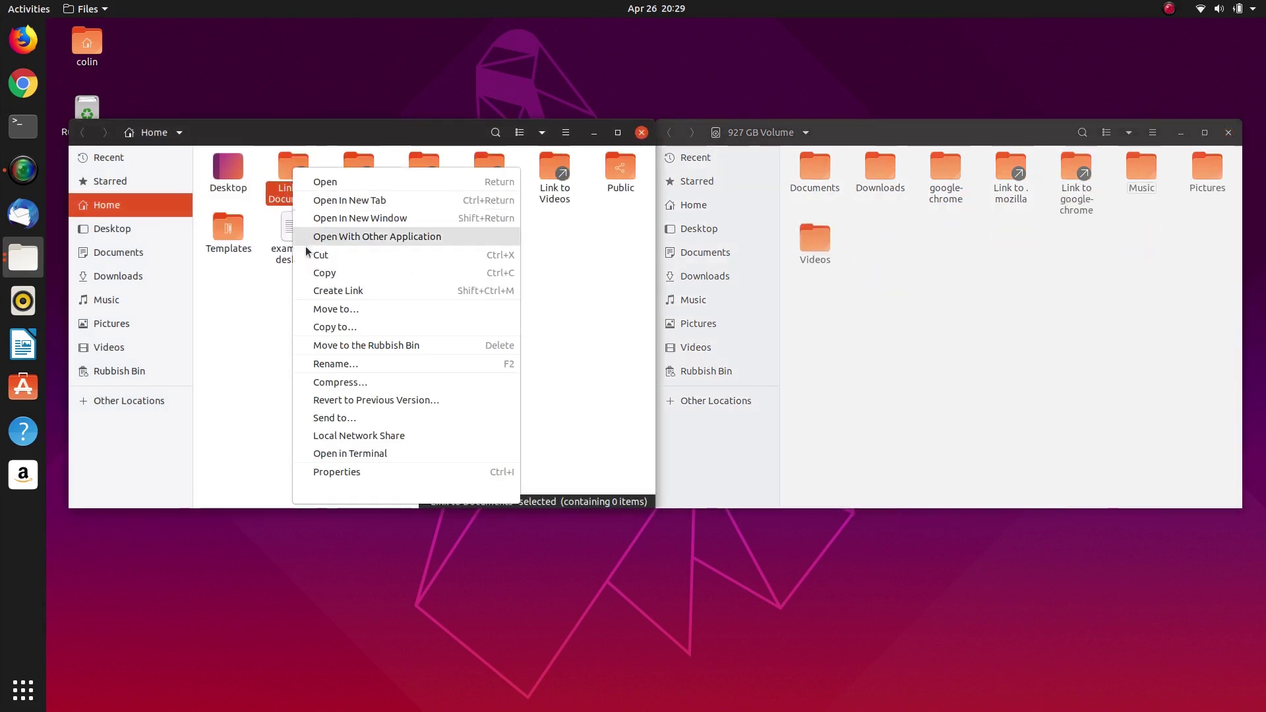
pyautogui.click(326, 363)
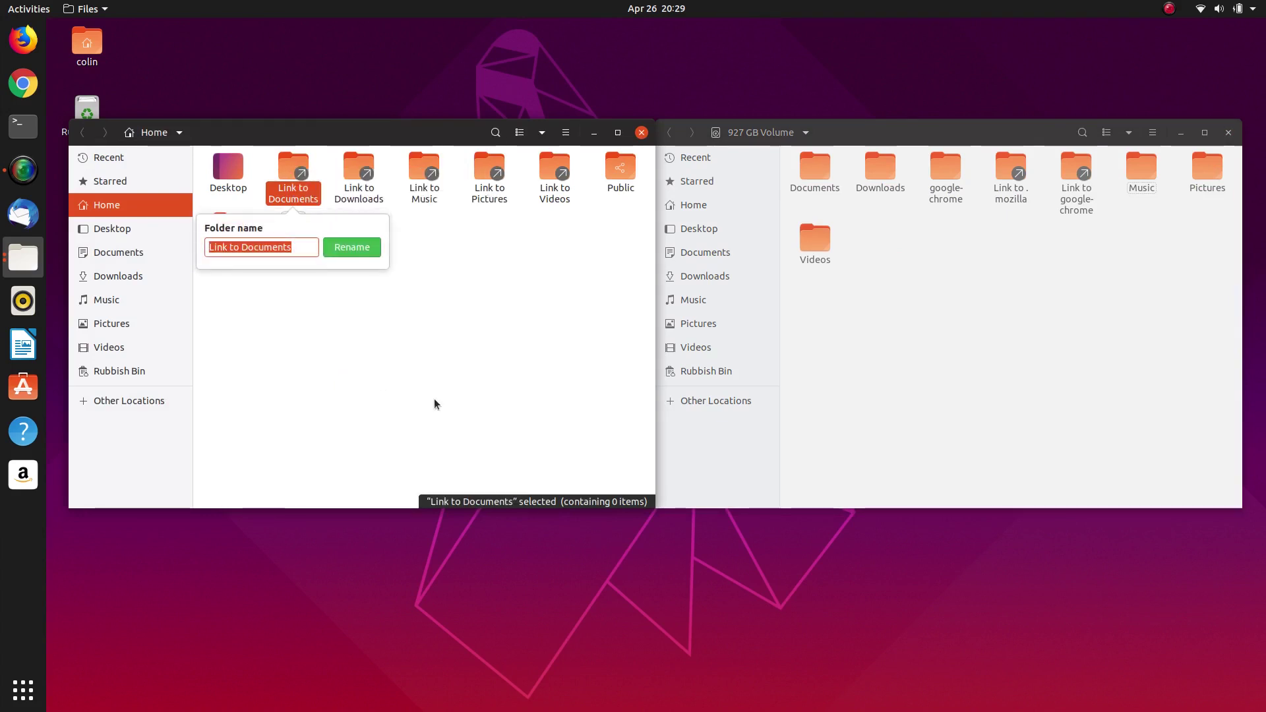
pyautogui.press('Home')
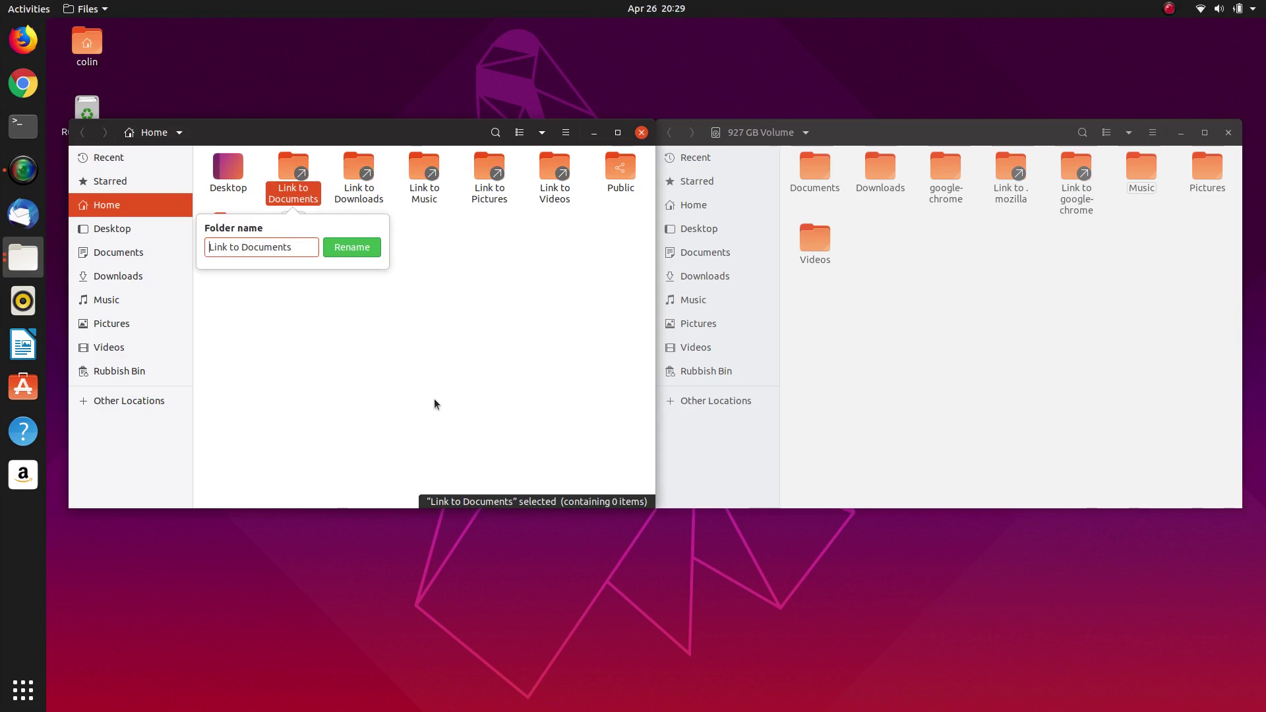
pyautogui.press('Delete')
pyautogui.press('Delete')
pyautogui.press('Delete')
pyautogui.press('Delete')
pyautogui.press('Delete')
pyautogui.press('Delete')
pyautogui.press('Delete')
pyautogui.press('Delete')
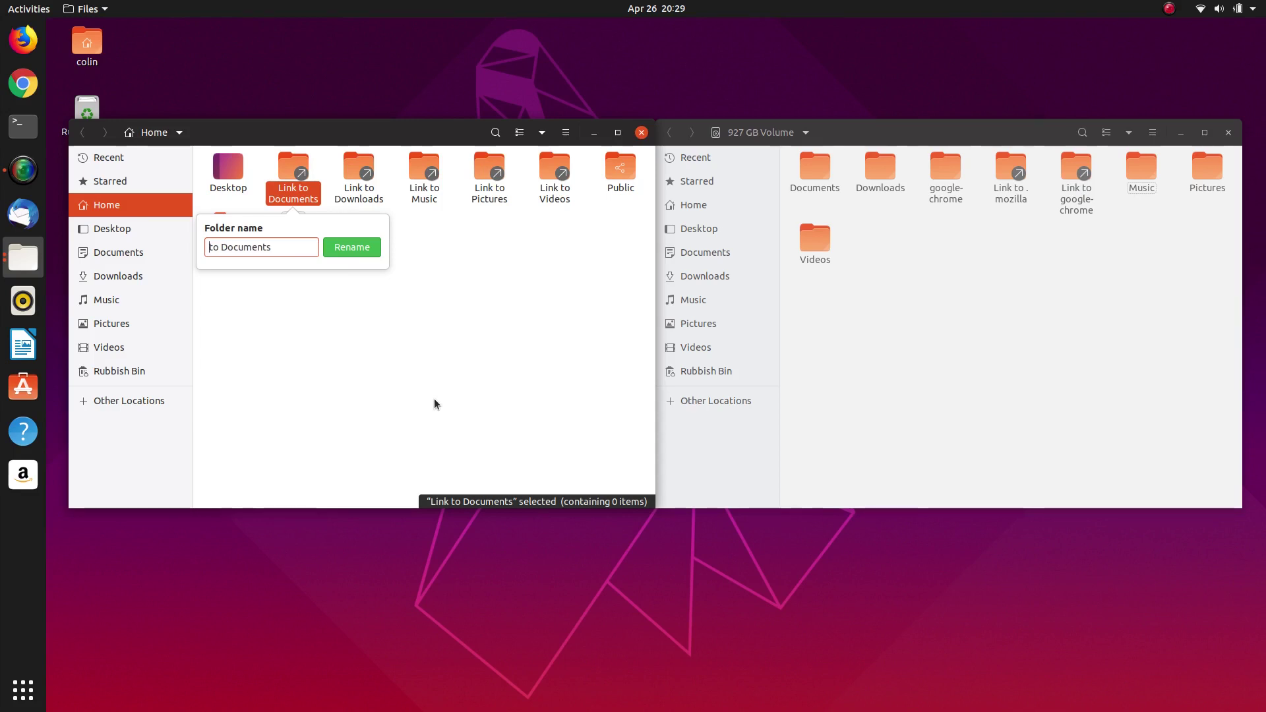
pyautogui.press('Return')
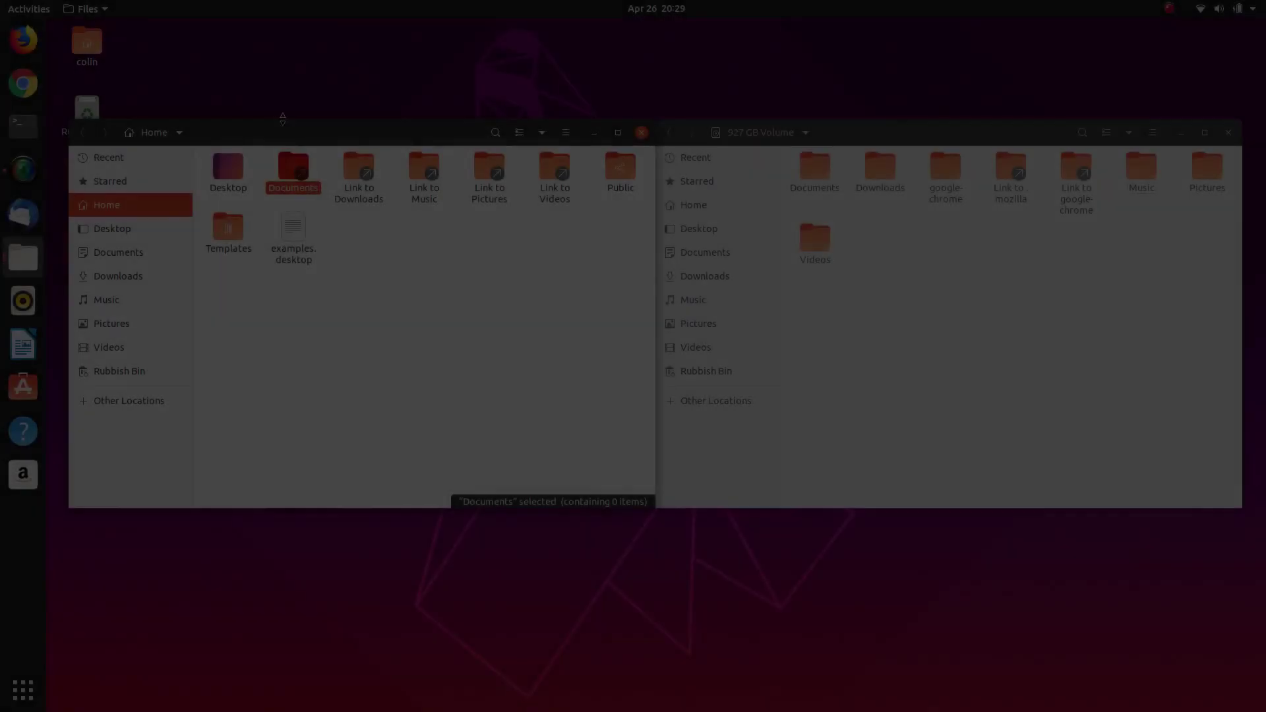
# Step: Rename the Downloads and Music links to drop the 'Link to' prefix
pyautogui.rightClick(351, 192)
pyautogui.click(393, 360)
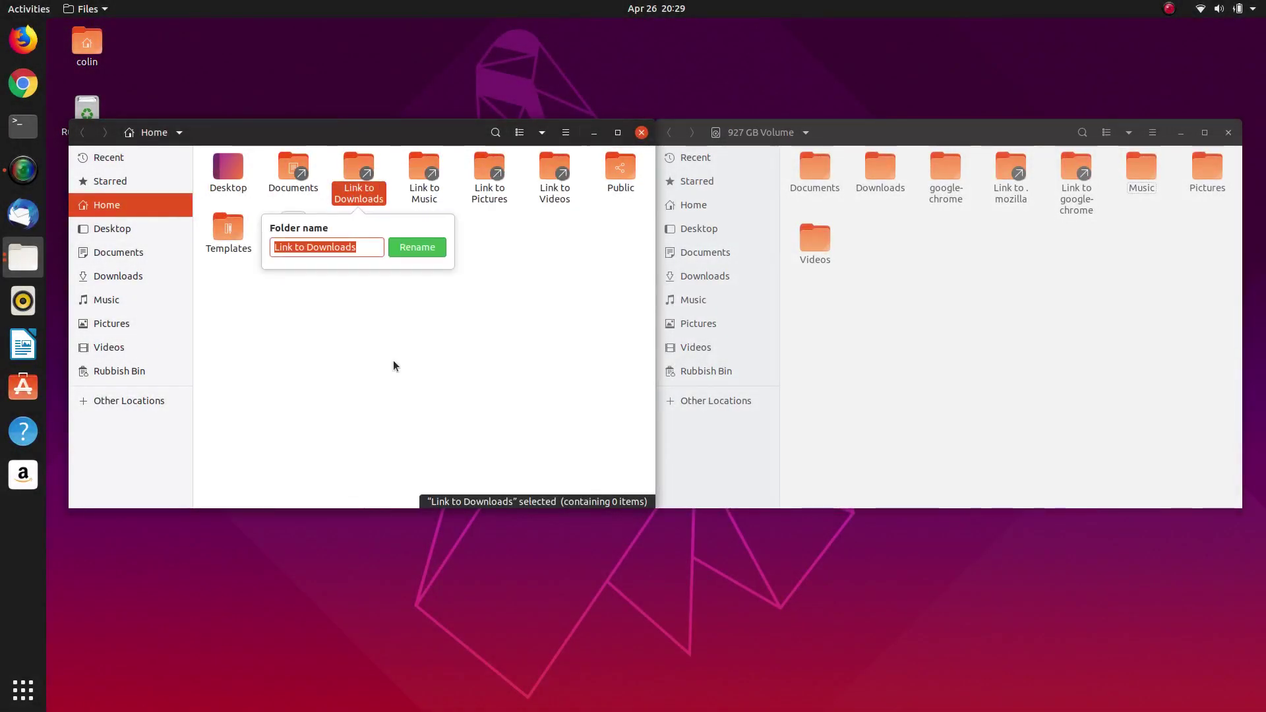
pyautogui.press('Home')
pyautogui.press('Delete')
pyautogui.press('Delete')
pyautogui.press('Delete')
pyautogui.press('Delete')
pyautogui.press('Delete')
pyautogui.press('Delete')
pyautogui.press('Delete')
pyautogui.press('Delete')
pyautogui.press('Return')
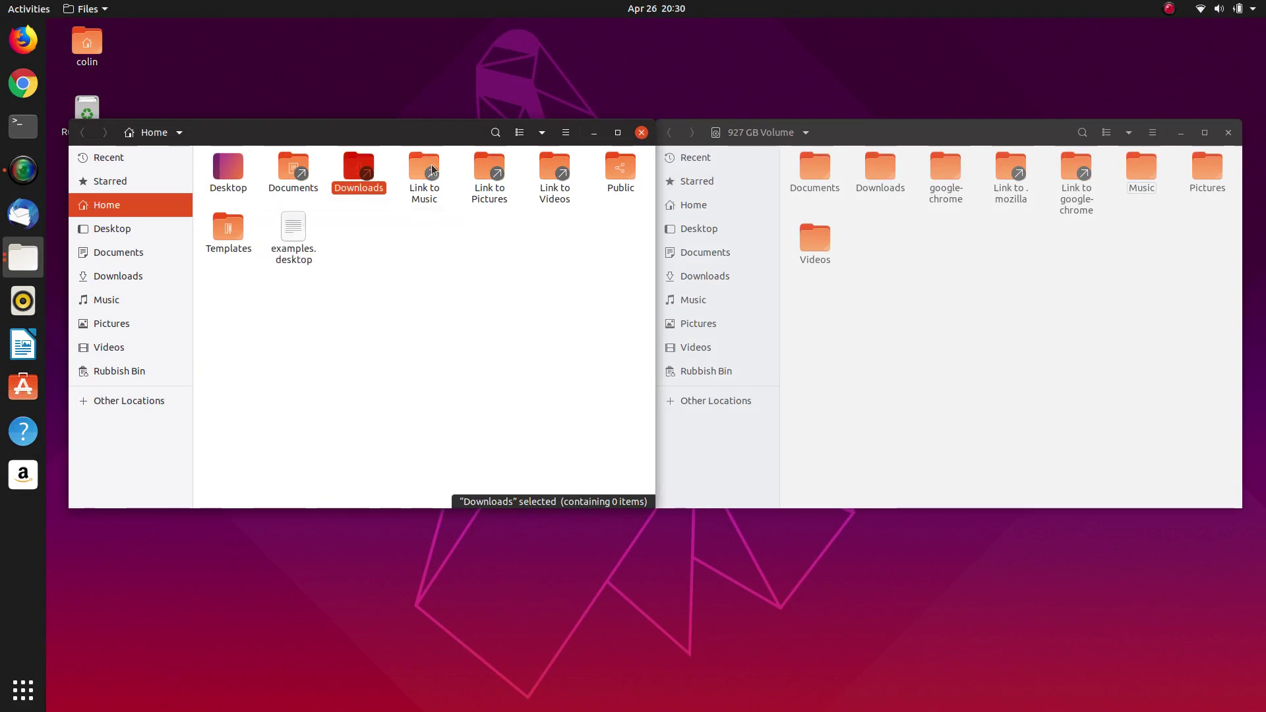
pyautogui.rightClick(428, 165)
pyautogui.click(496, 356)
pyautogui.press('Home')
pyautogui.press('Delete')
pyautogui.press('Delete')
pyautogui.press('Delete')
pyautogui.press('Delete')
pyautogui.press('Delete')
pyautogui.press('Delete')
pyautogui.press('Delete')
pyautogui.press('Delete')
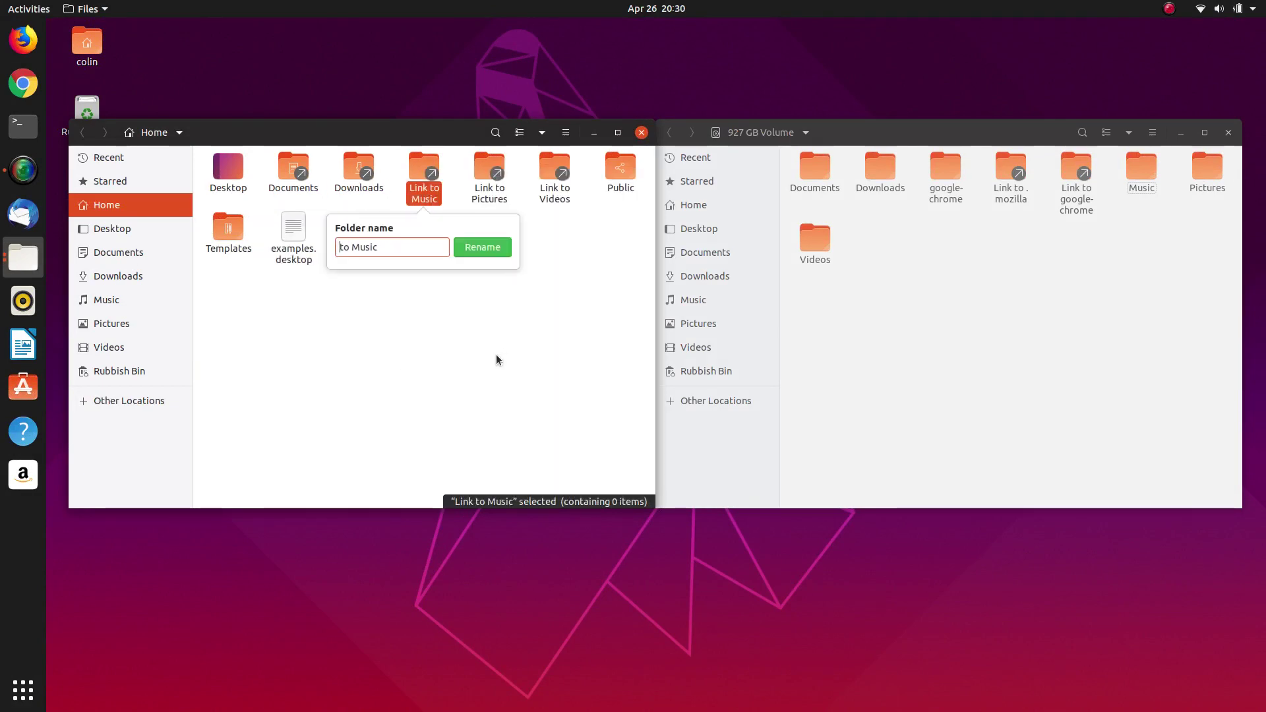
pyautogui.press('Return')
# Step: Rename the Pictures and Videos links to drop the 'Link to' prefix
pyautogui.rightClick(426, 166)
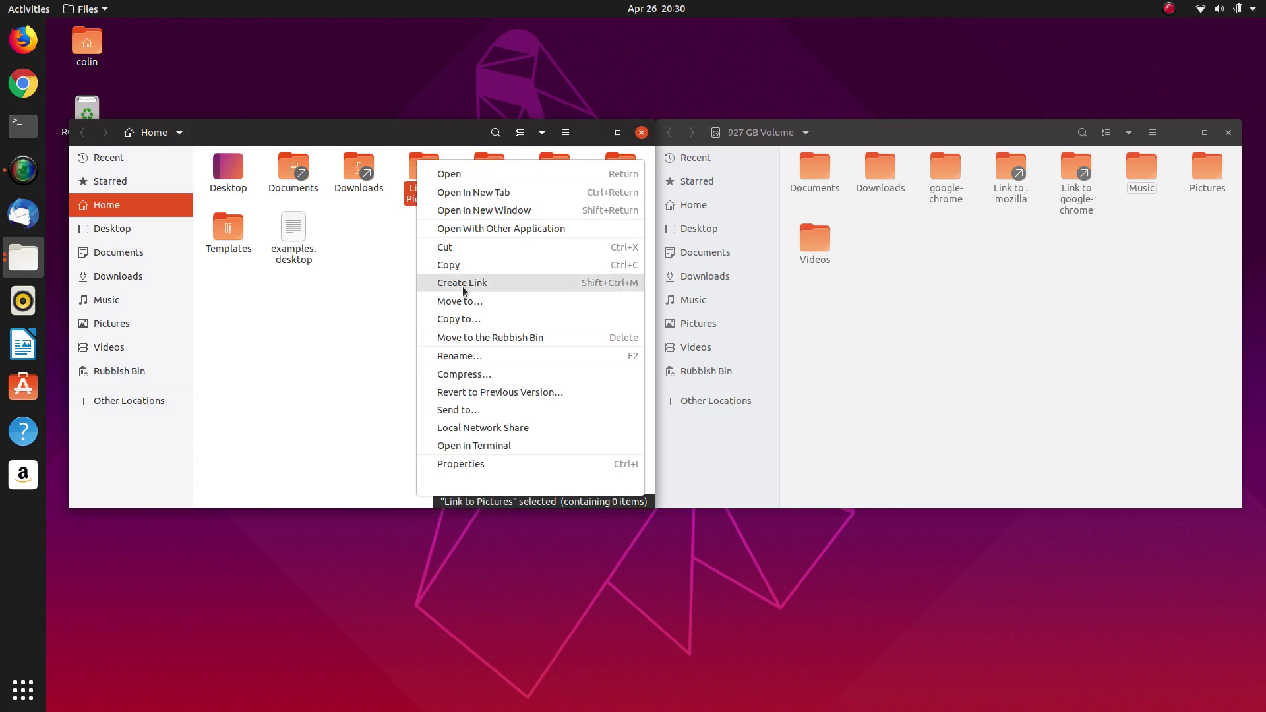
pyautogui.click(462, 355)
pyautogui.press('Home')
pyautogui.press('Delete')
pyautogui.press('Delete')
pyautogui.press('Delete')
pyautogui.press('Delete')
pyautogui.press('Delete')
pyautogui.press('Delete')
pyautogui.press('Delete')
pyautogui.press('Delete')
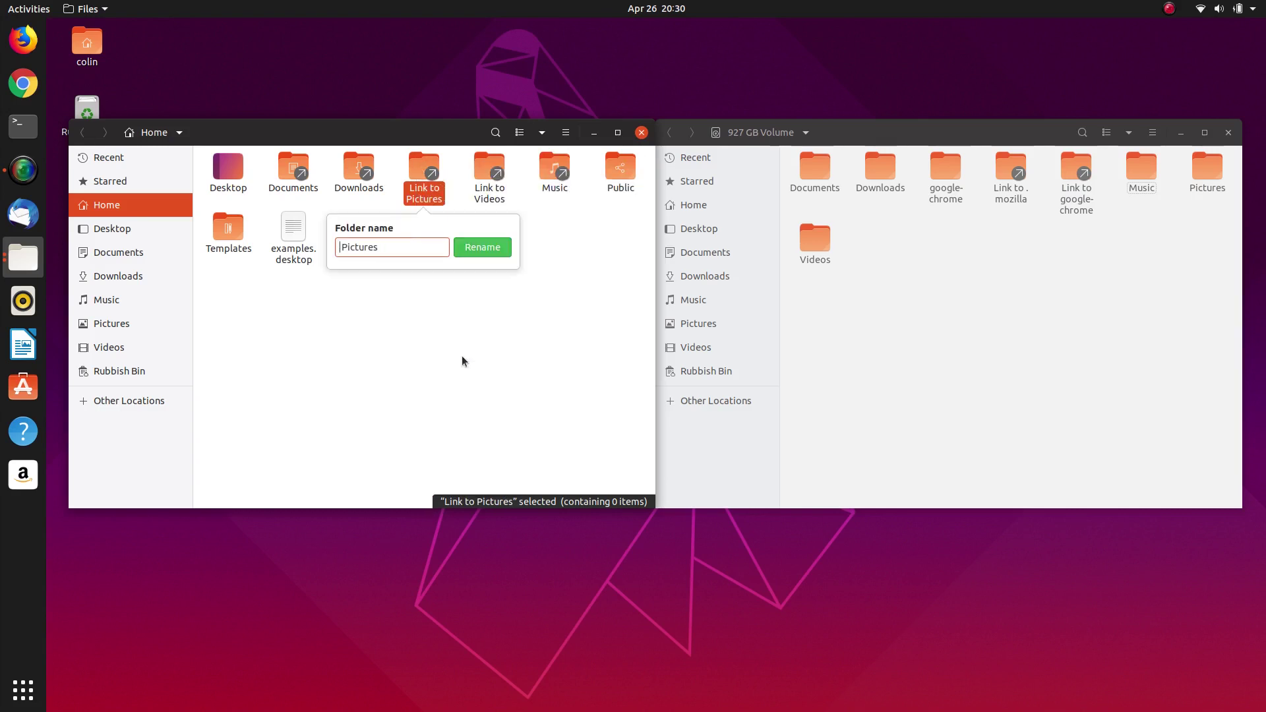
pyautogui.press('Return')
pyautogui.rightClick(425, 166)
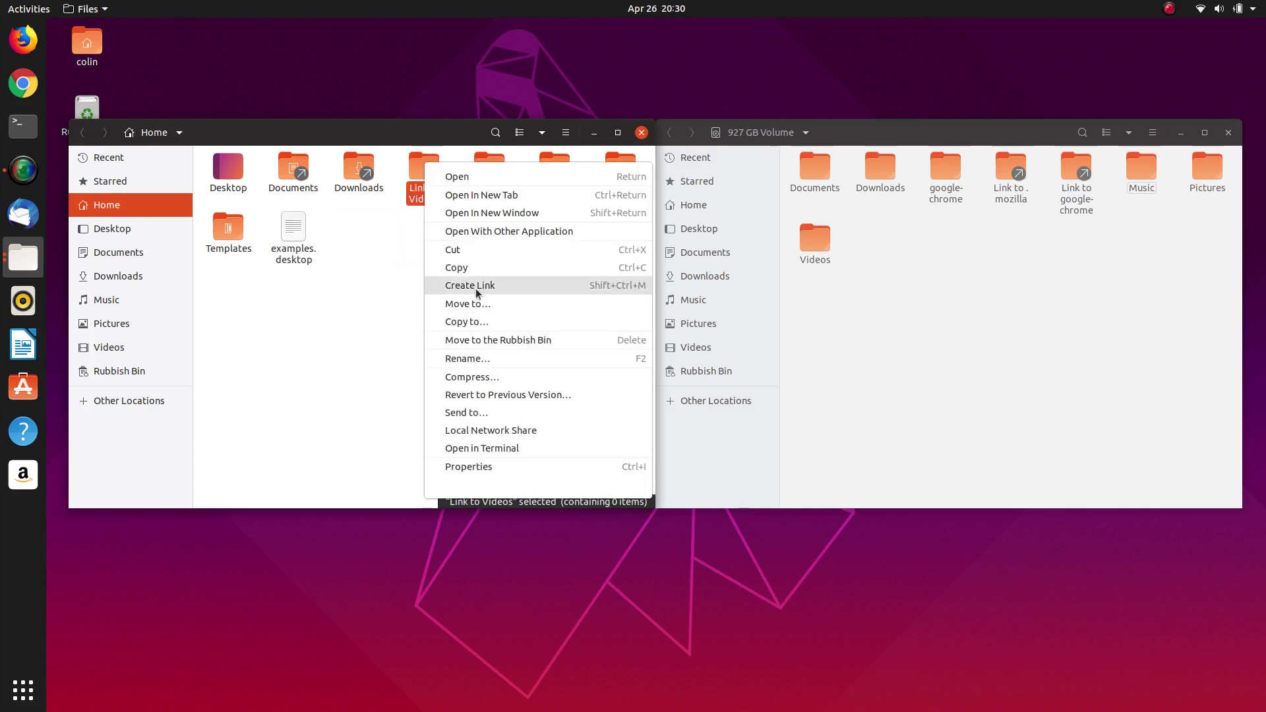
pyautogui.click(493, 355)
pyautogui.press('Home')
pyautogui.press('Delete')
pyautogui.press('Delete')
pyautogui.press('Delete')
pyautogui.press('Delete')
pyautogui.press('Delete')
pyautogui.press('Delete')
pyautogui.press('Delete')
pyautogui.press('Delete')
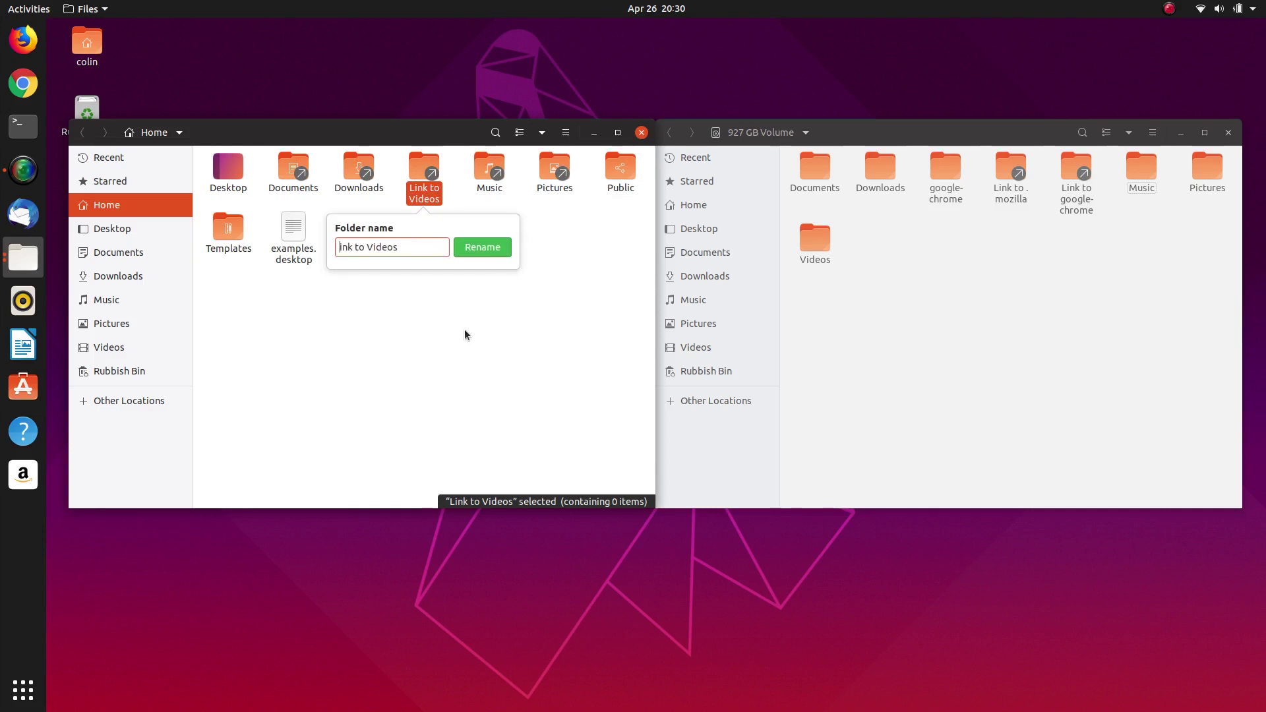
pyautogui.press('Return')
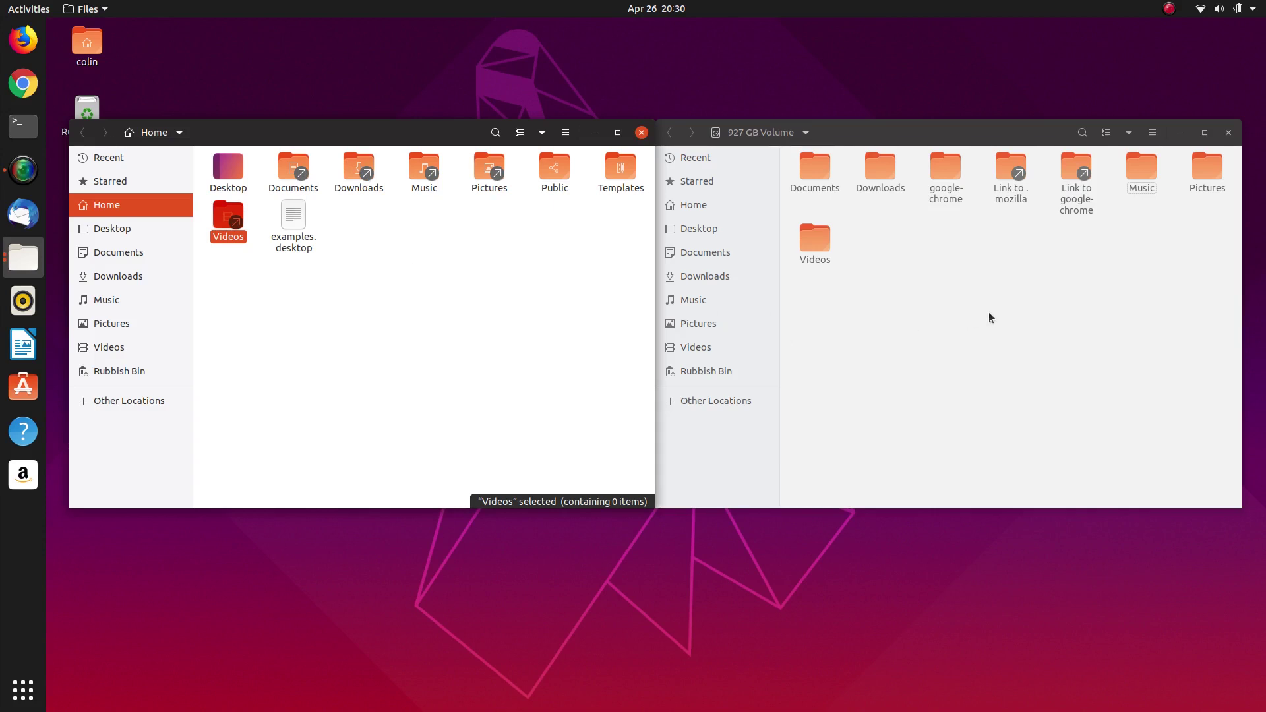
# Step: Show hidden files and move the Link to .mozilla from the 927 GB Volume into Home
pyautogui.click(566, 133)
pyautogui.click(578, 264)
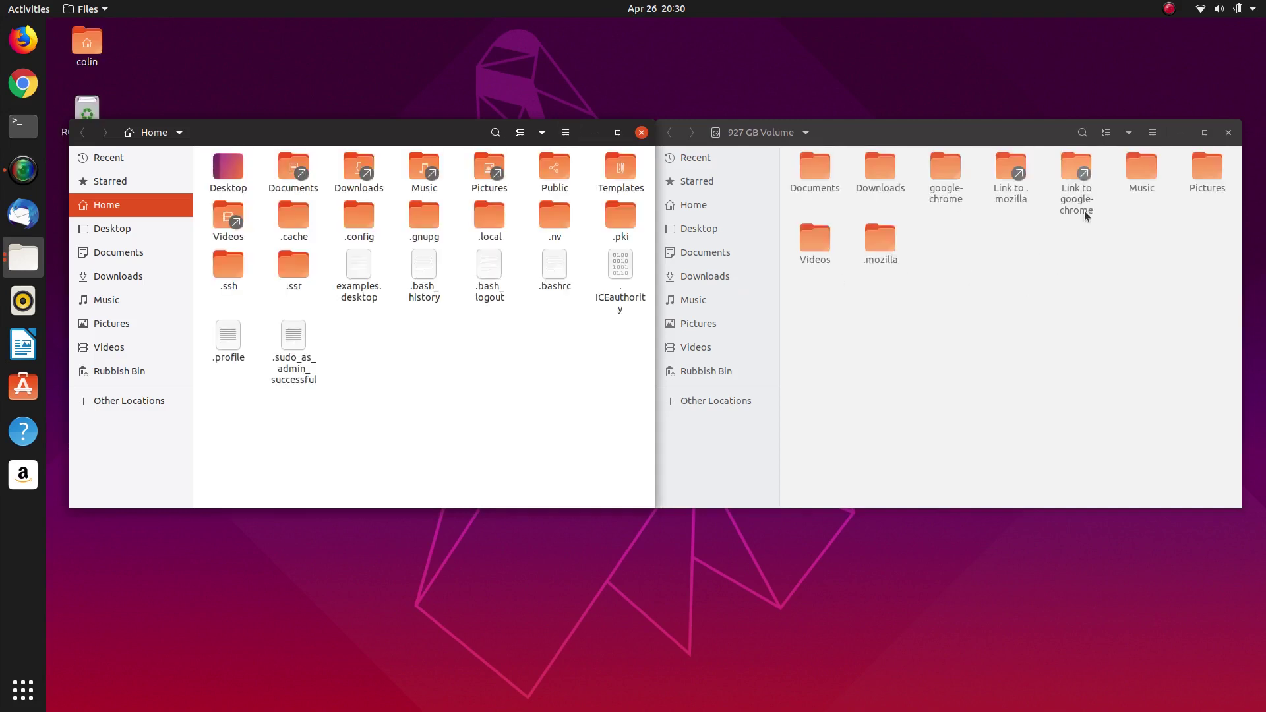
pyautogui.rightClick(1011, 168)
pyautogui.click(1039, 263)
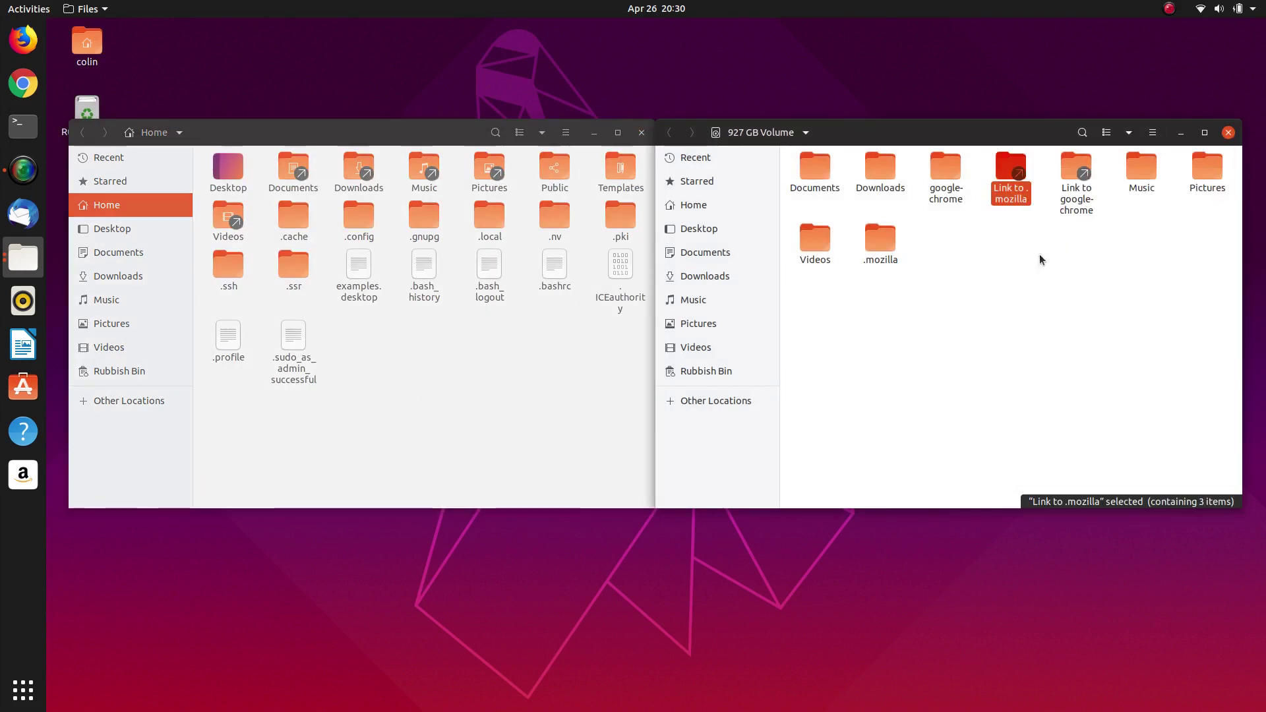
pyautogui.click(457, 360)
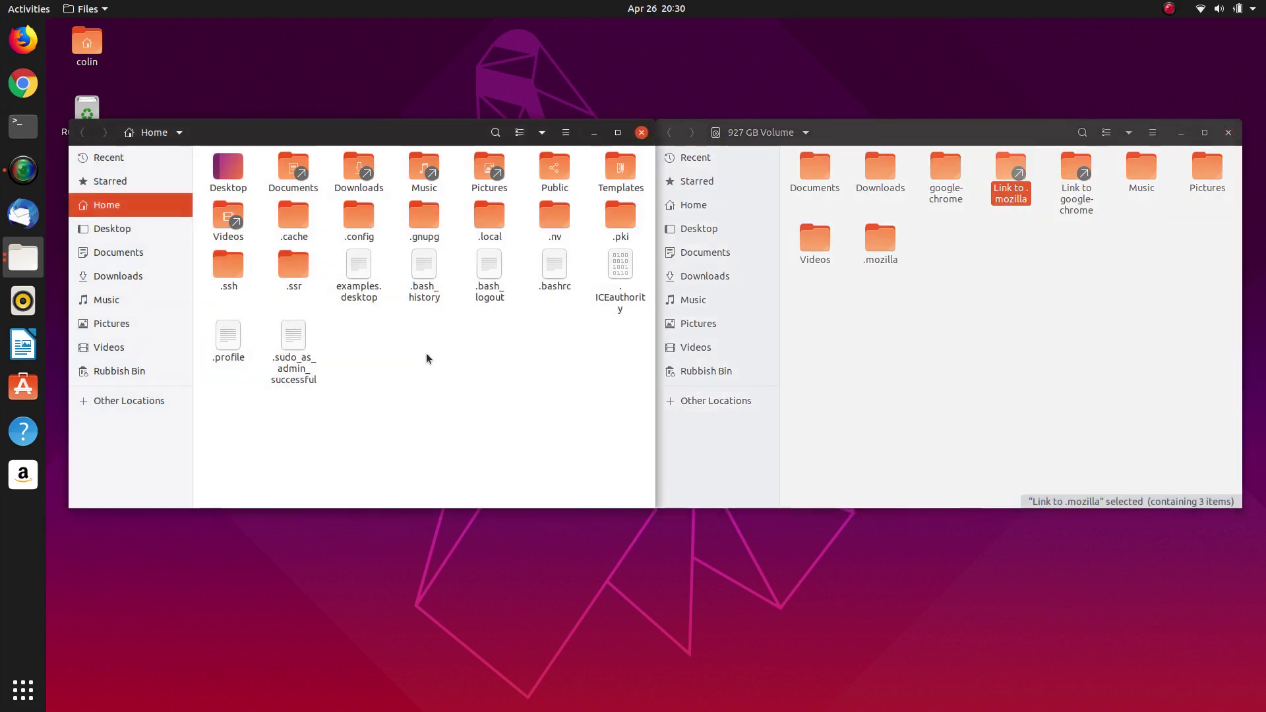
pyautogui.rightClick(449, 351)
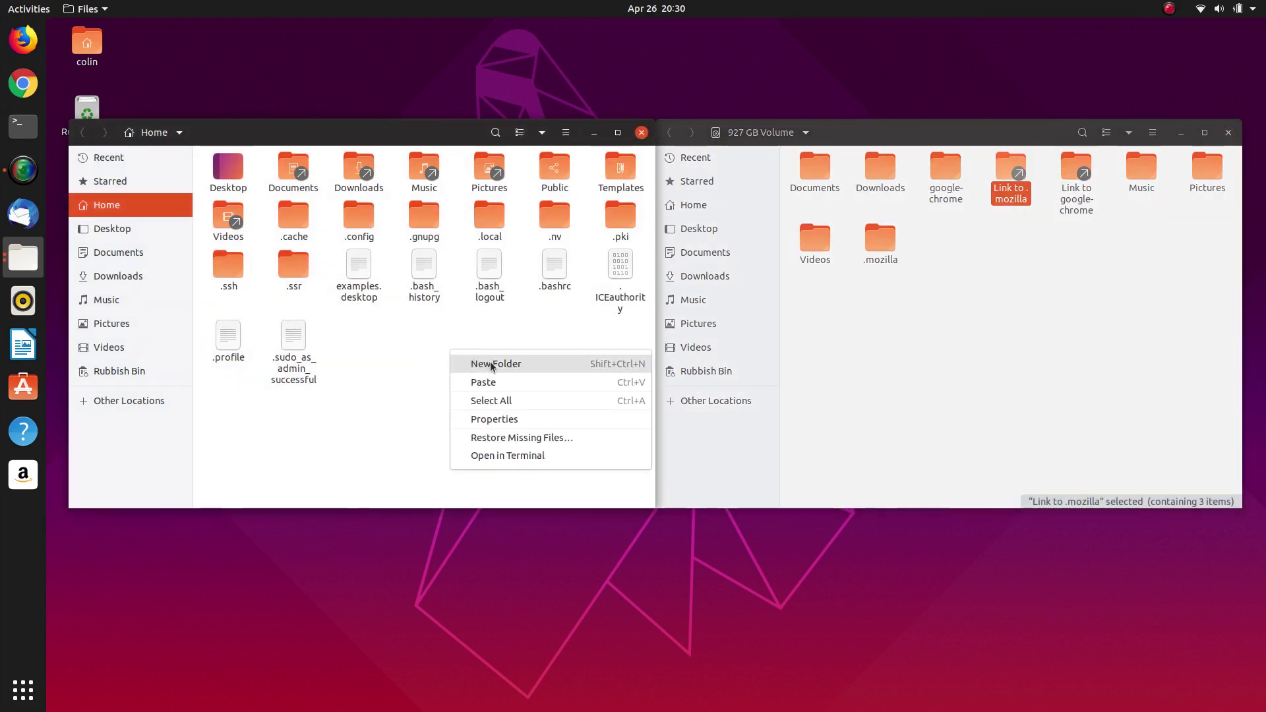
pyautogui.click(496, 383)
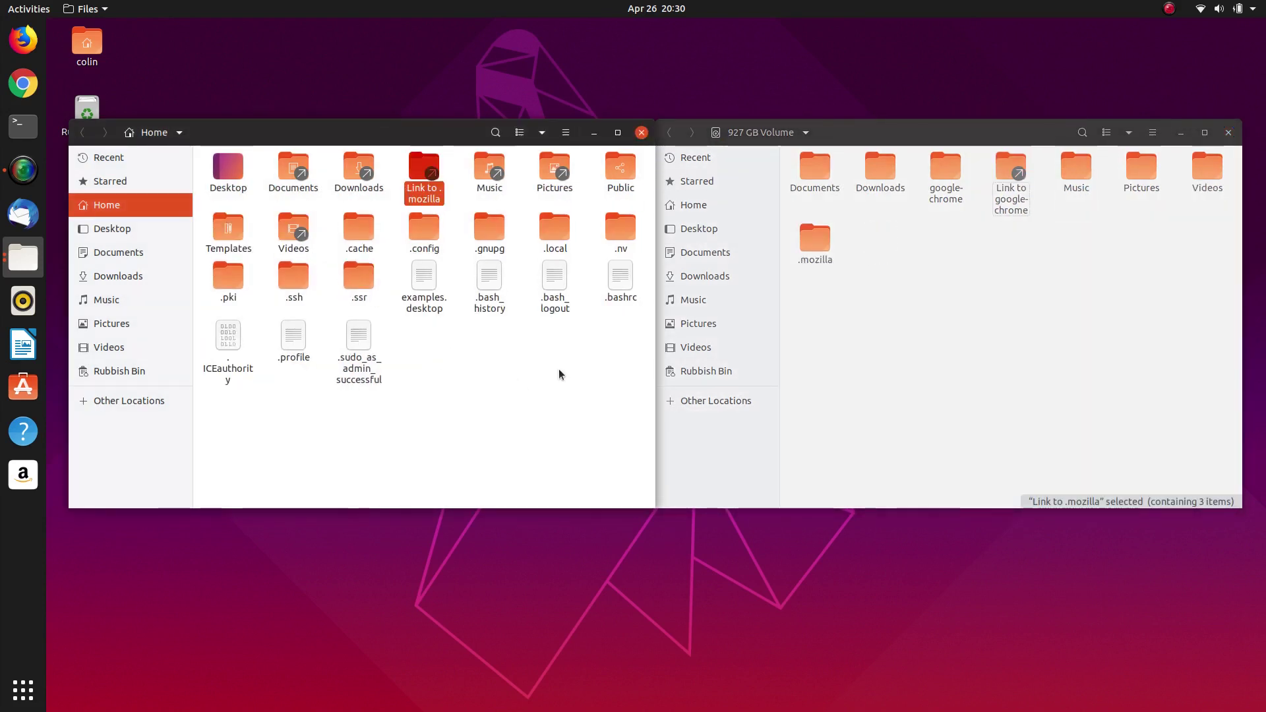
# Step: Rename the pasted link in Home to .mozilla
pyautogui.rightClick(424, 170)
pyautogui.click(481, 362)
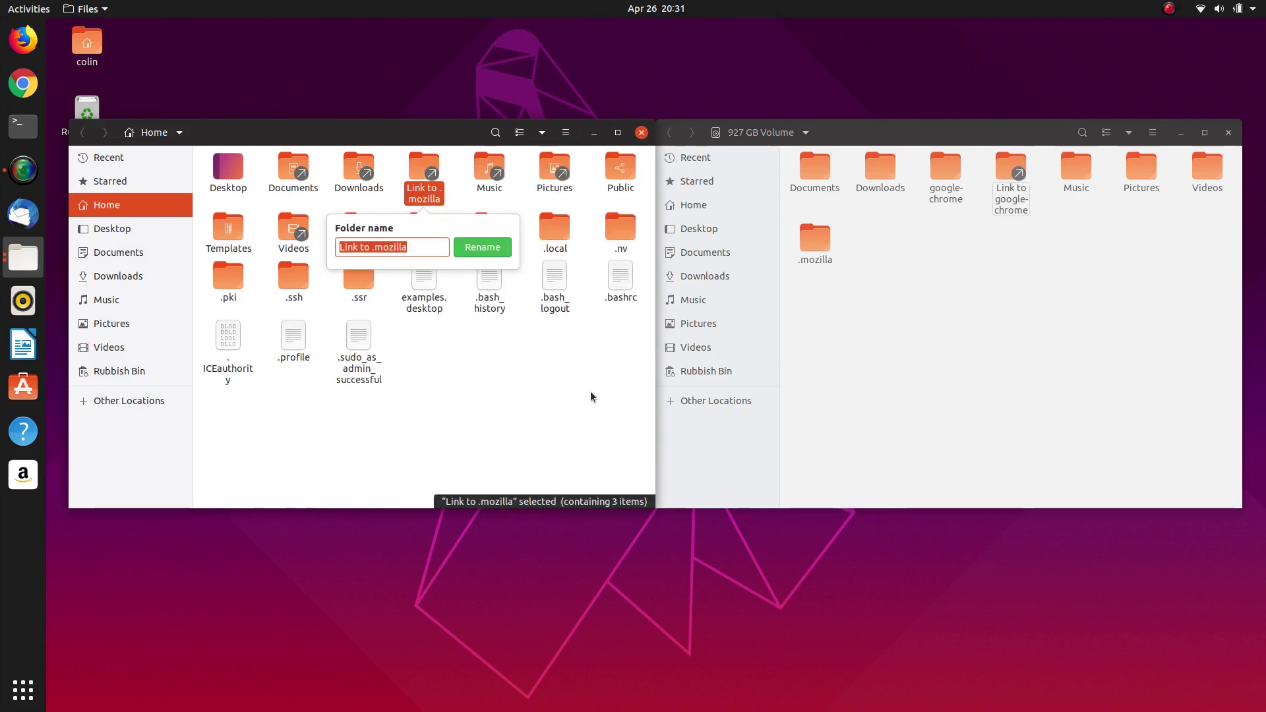
pyautogui.press('Home')
pyautogui.press('Delete')
pyautogui.press('Delete')
pyautogui.press('Delete')
pyautogui.press('Delete')
pyautogui.press('Delete')
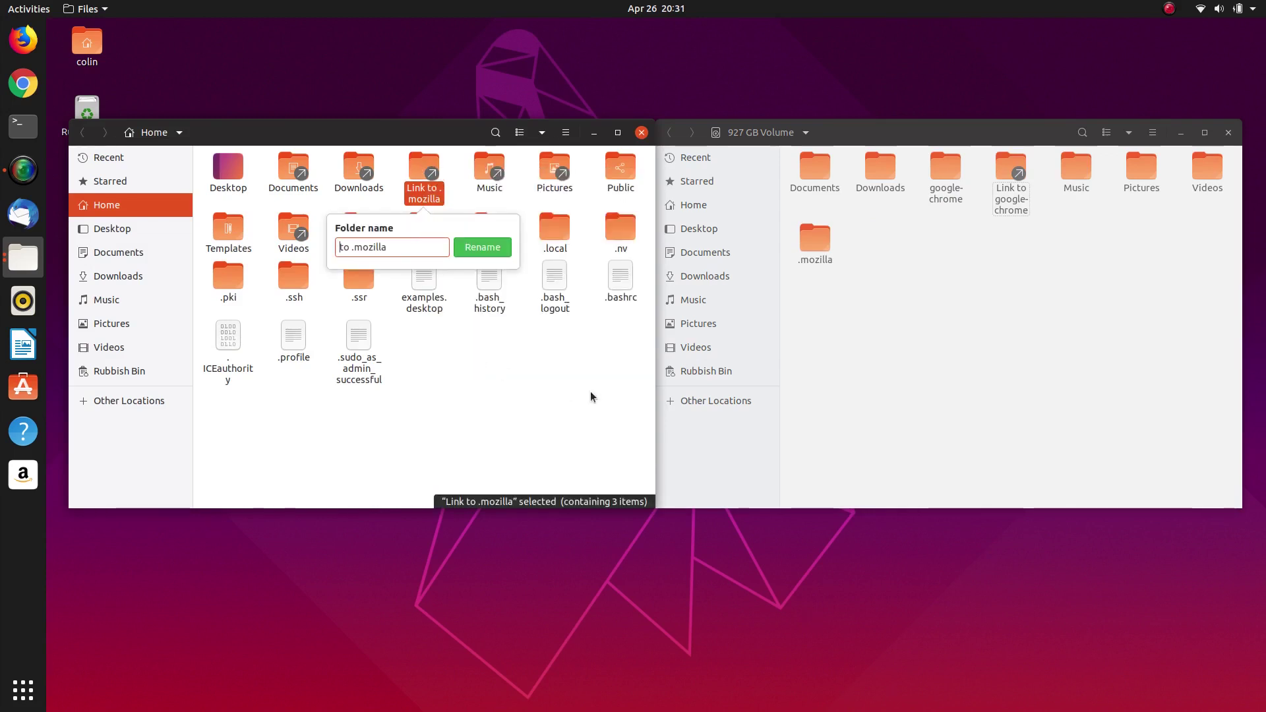
pyautogui.press('Delete')
pyautogui.press('Delete')
pyautogui.press('Delete')
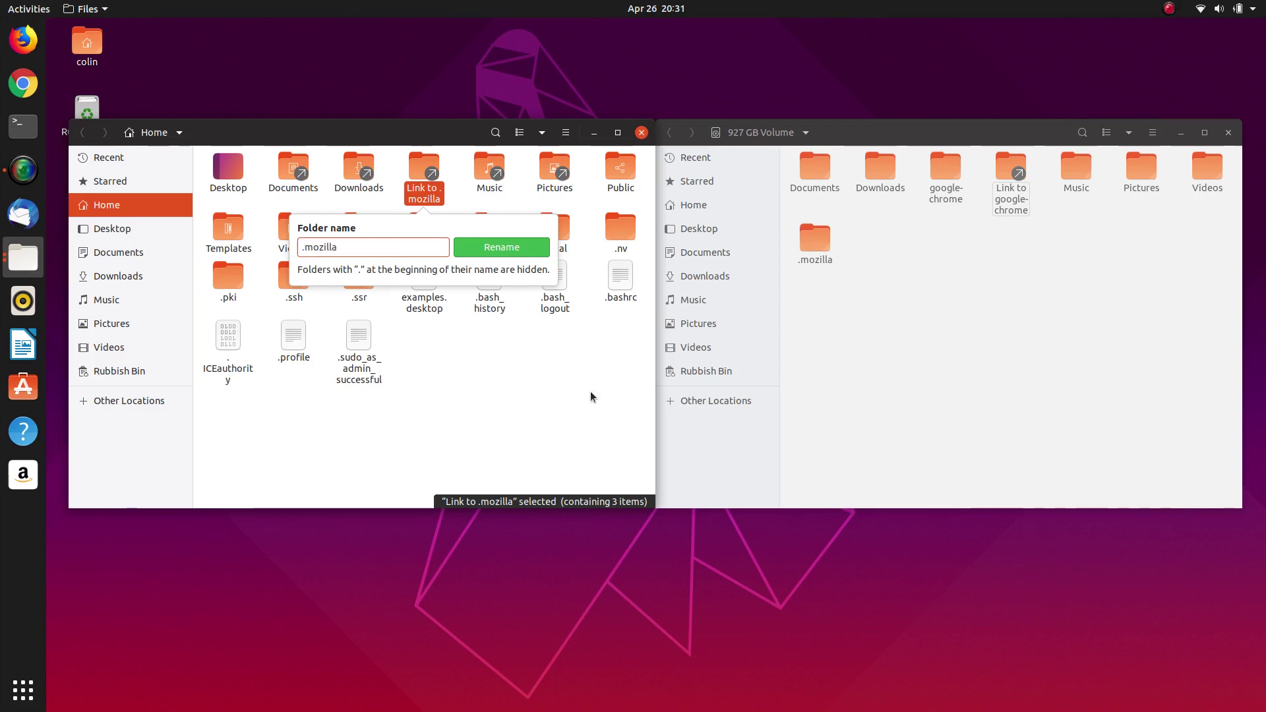
pyautogui.press('Return')
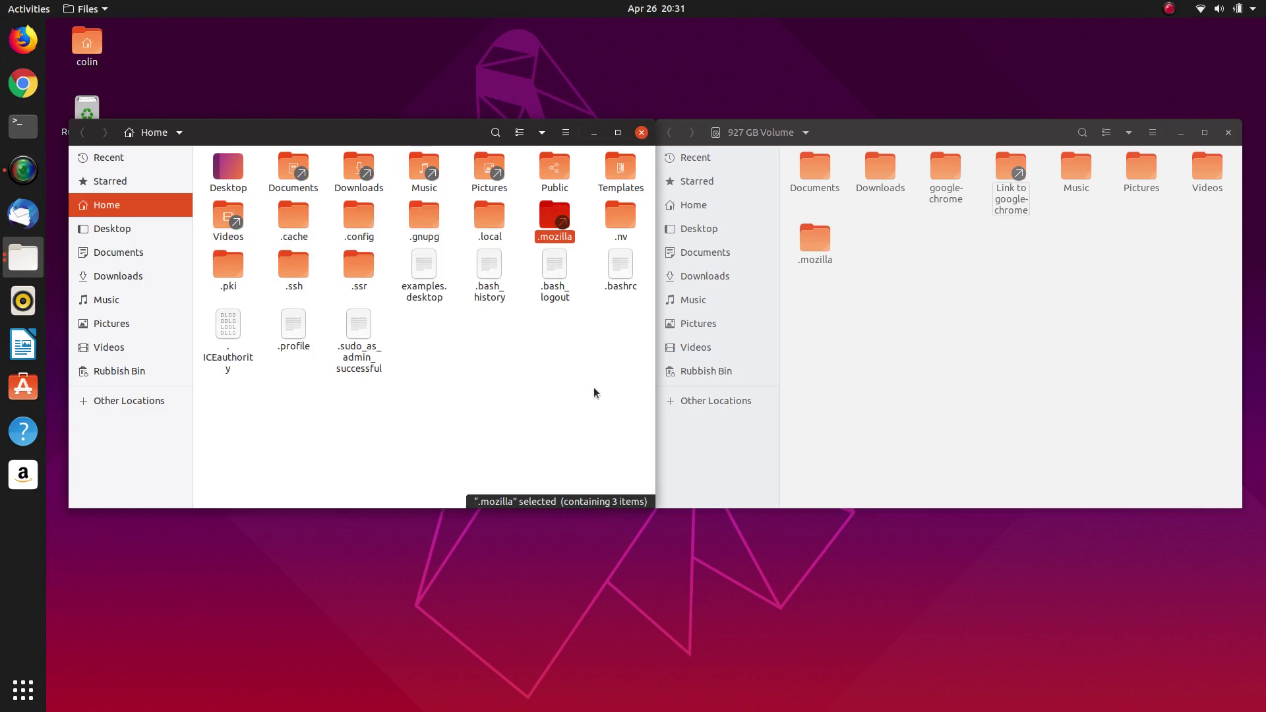
# Step: Move the Link to google-chrome from the volume into Home's .config folder
pyautogui.doubleClick(359, 217)
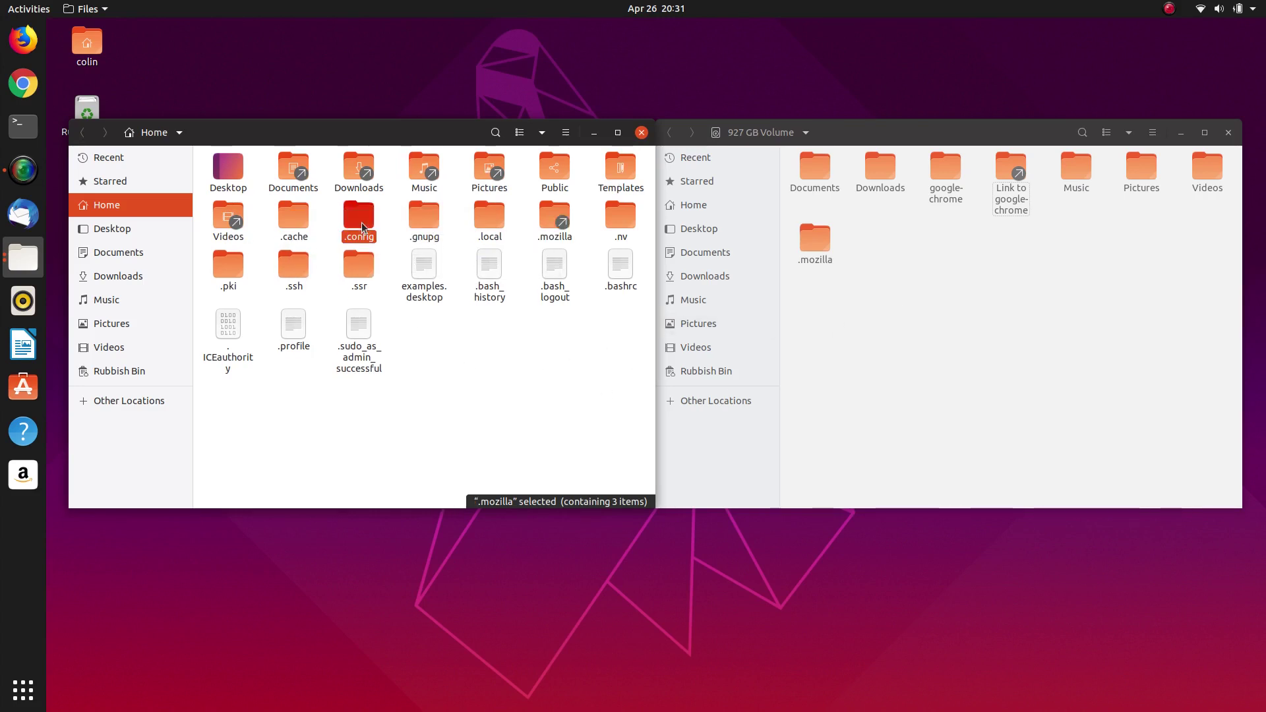
pyautogui.rightClick(1008, 171)
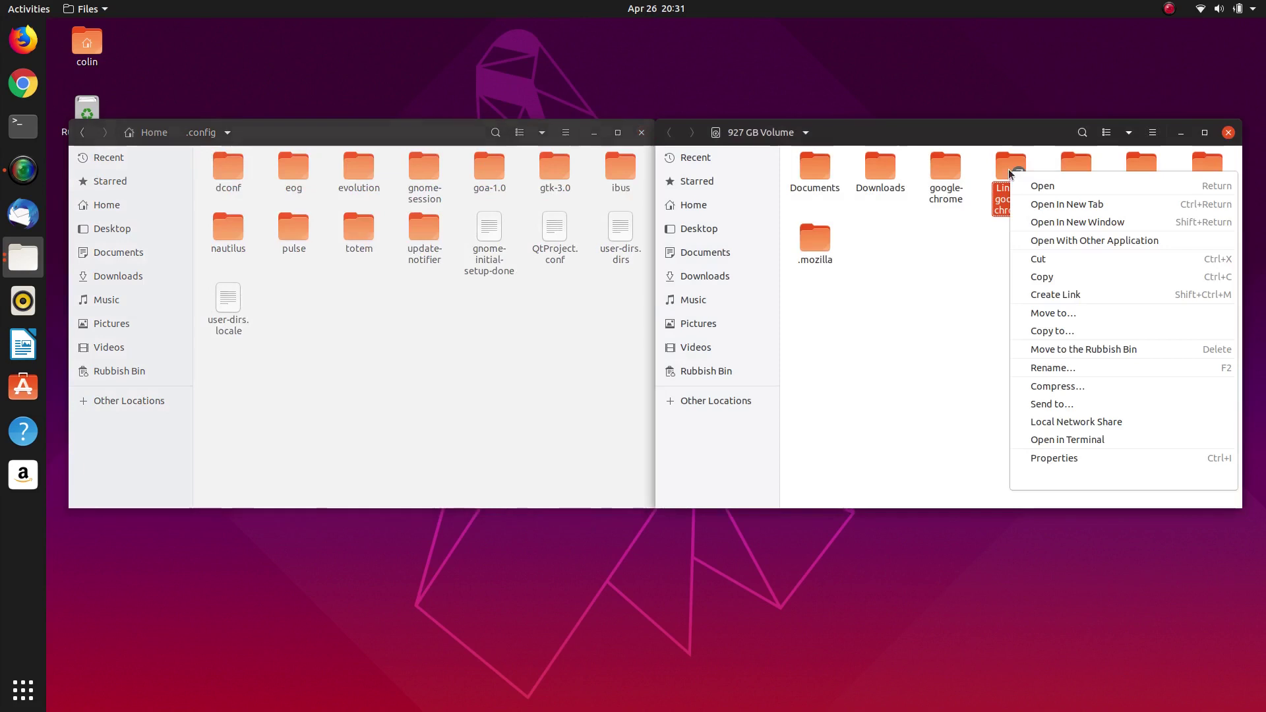
pyautogui.click(1061, 253)
pyautogui.rightClick(452, 343)
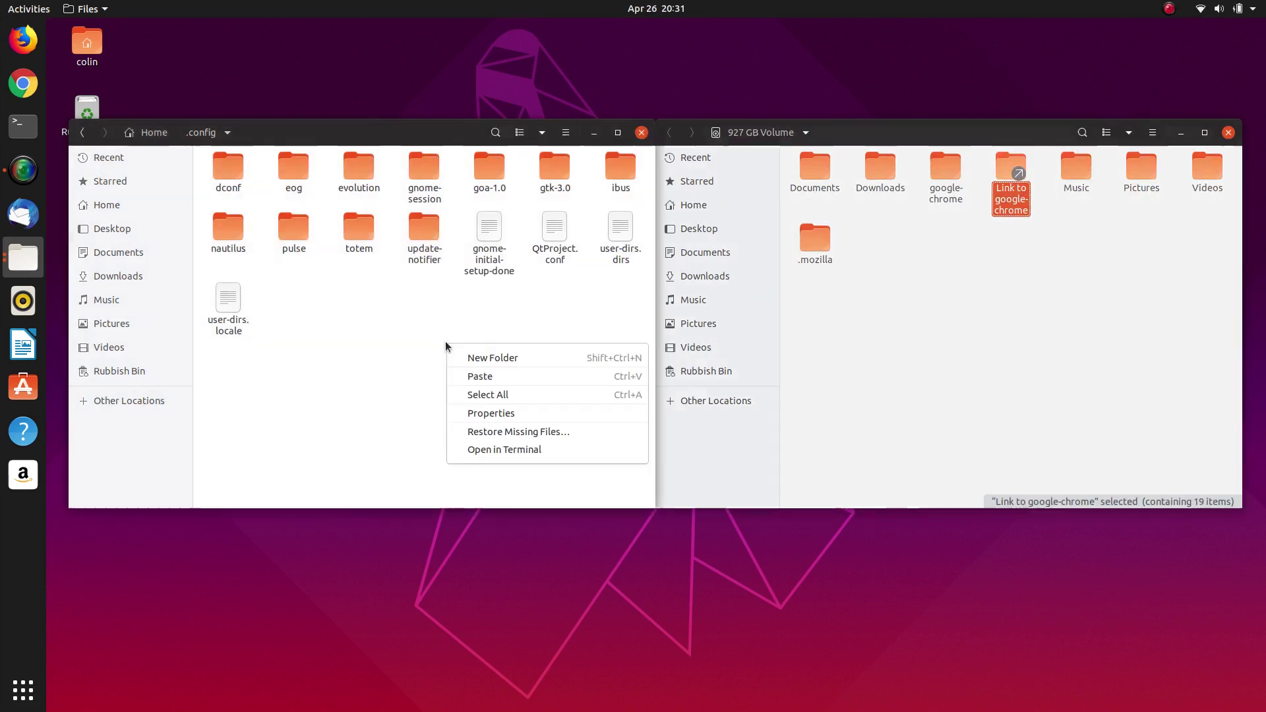
pyautogui.click(479, 372)
# Step: Rename the pasted link in .config to google-chrome
pyautogui.rightClick(233, 262)
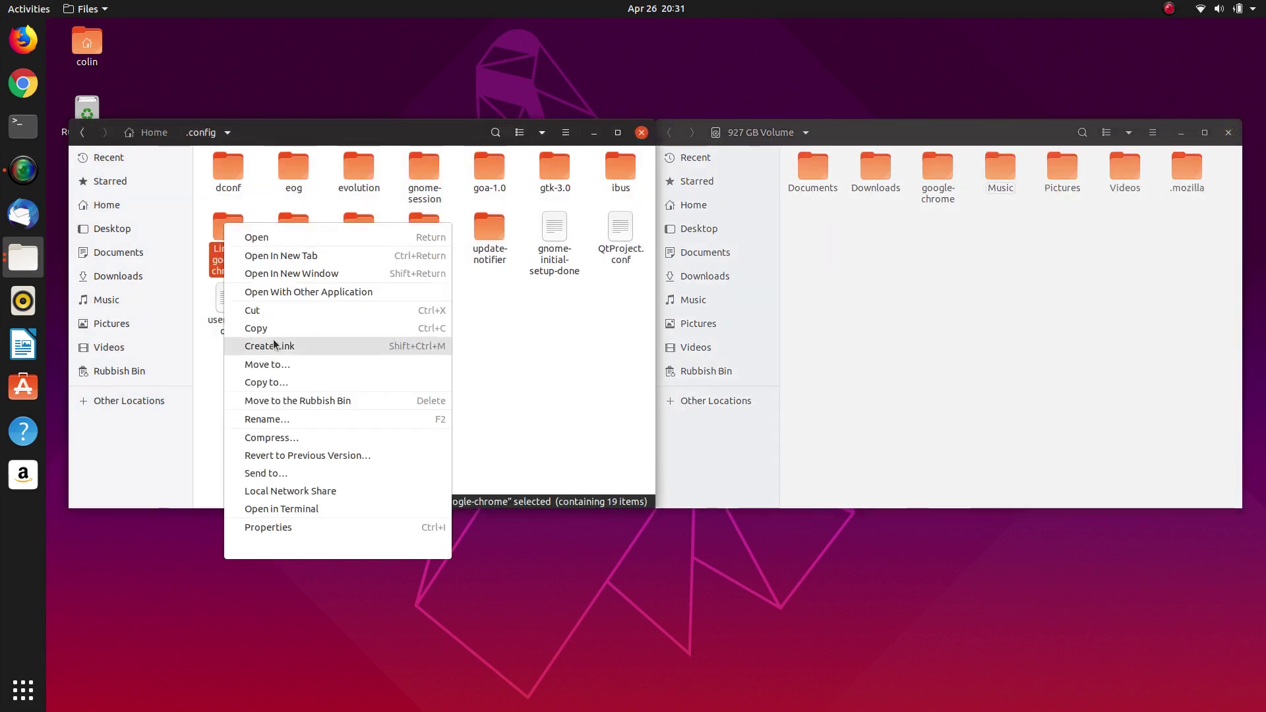
pyautogui.click(267, 417)
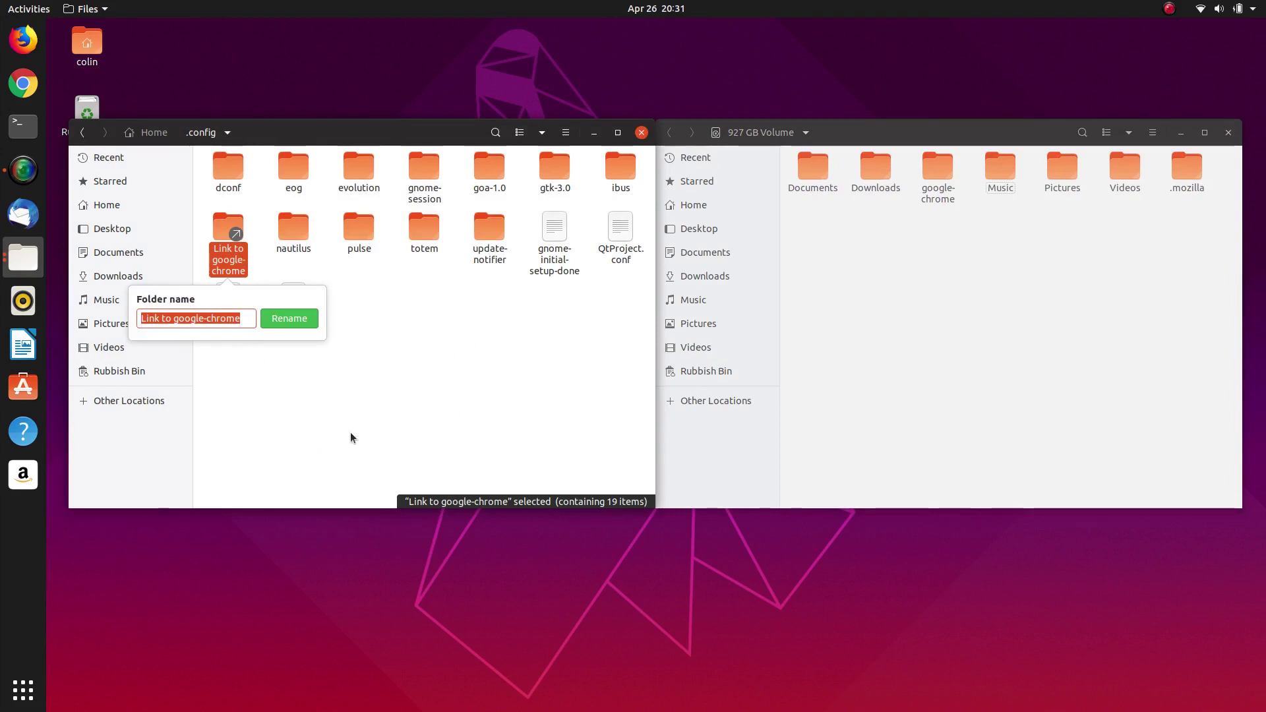
pyautogui.press('Home')
pyautogui.press('Delete')
pyautogui.press('Delete')
pyautogui.press('Delete')
pyautogui.press('Delete')
pyautogui.press('Delete')
pyautogui.press('Delete')
pyautogui.press('Delete')
pyautogui.press('Delete')
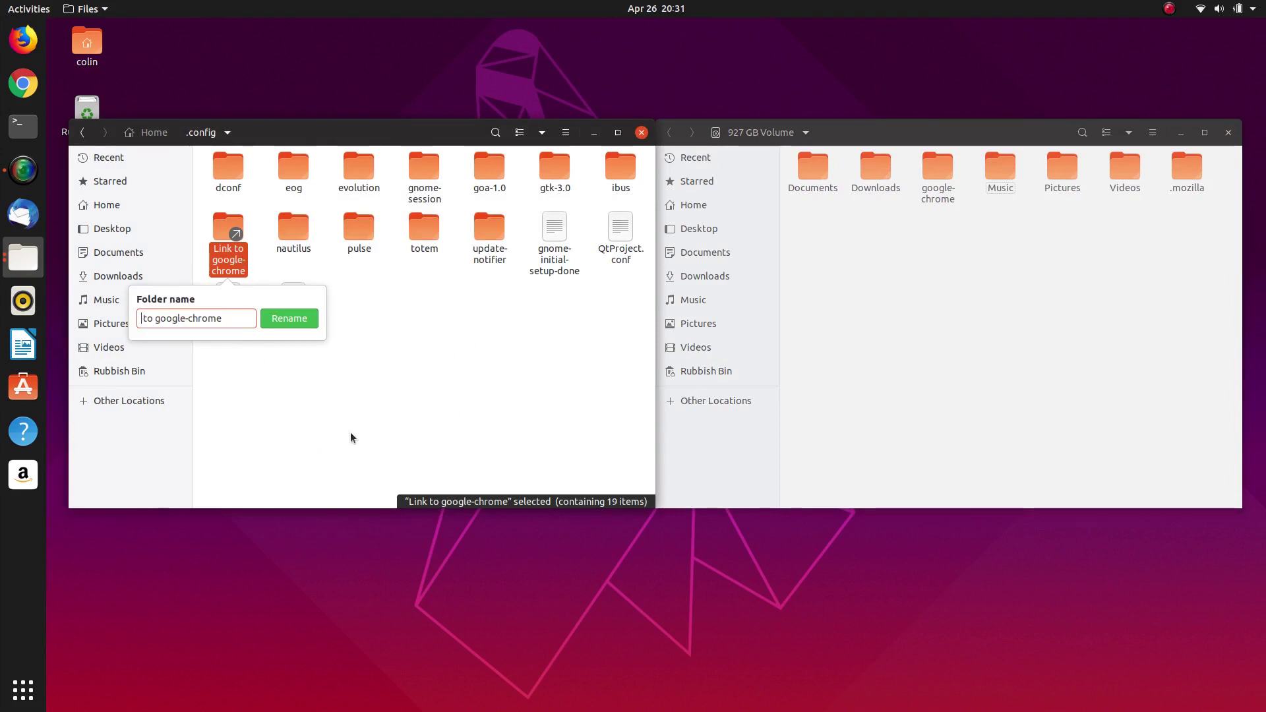
pyautogui.press('Return')
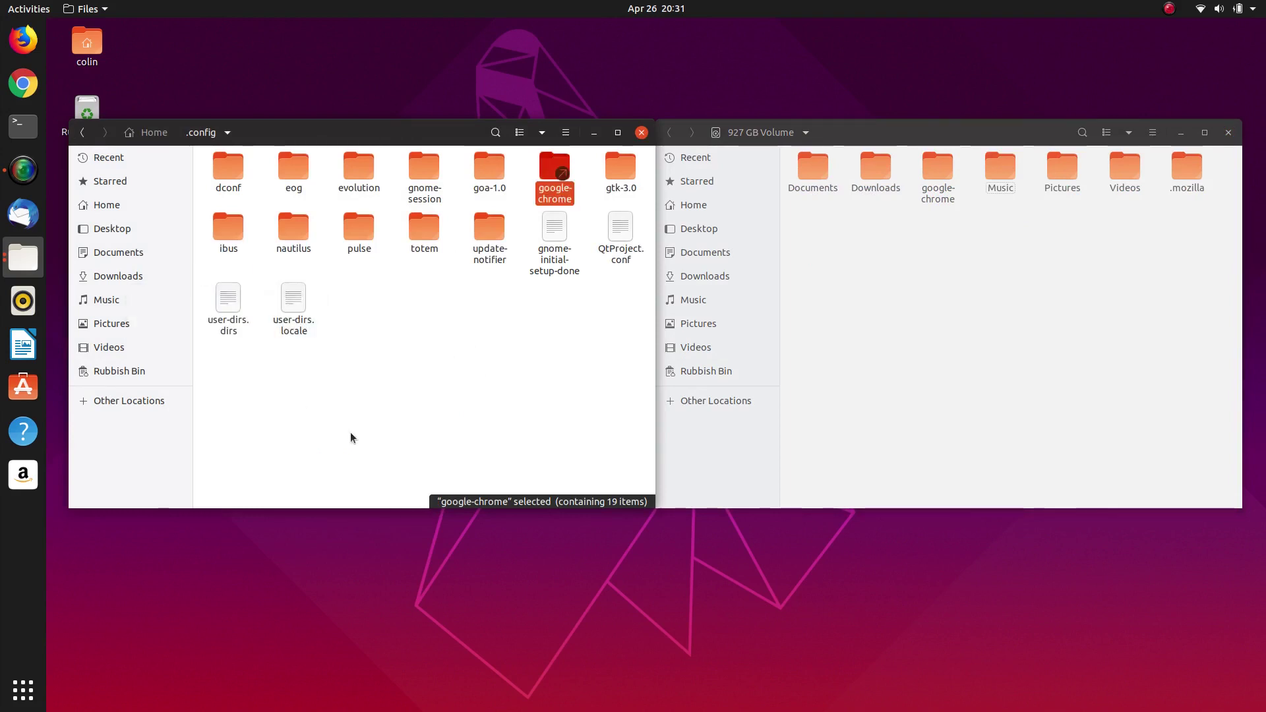
# Step: Close the .config window and the 927 GB Volume window
pyautogui.click(641, 133)
pyautogui.moveTo(1016, 145); pyautogui.dragTo(736, 150)
pyautogui.click(948, 138)
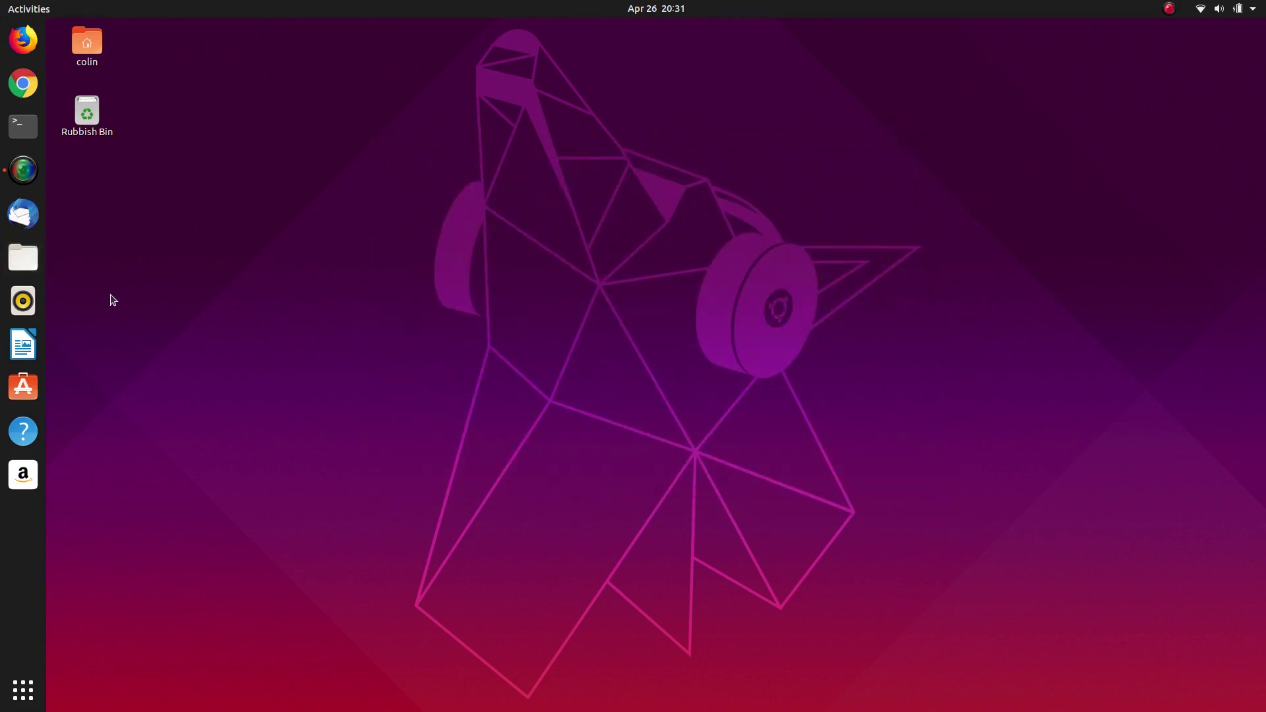
# Step: Reopen Files on Home and turn hidden files off again
pyautogui.click(23, 257)
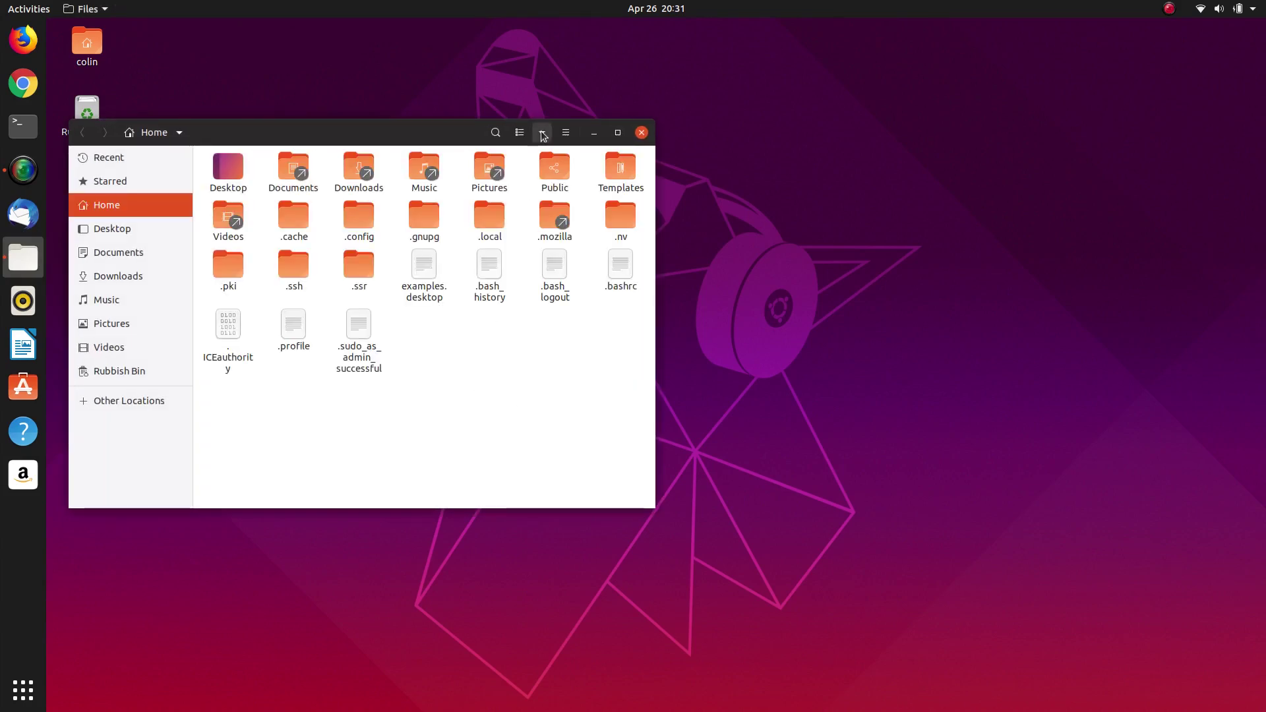
pyautogui.click(566, 132)
pyautogui.click(559, 266)
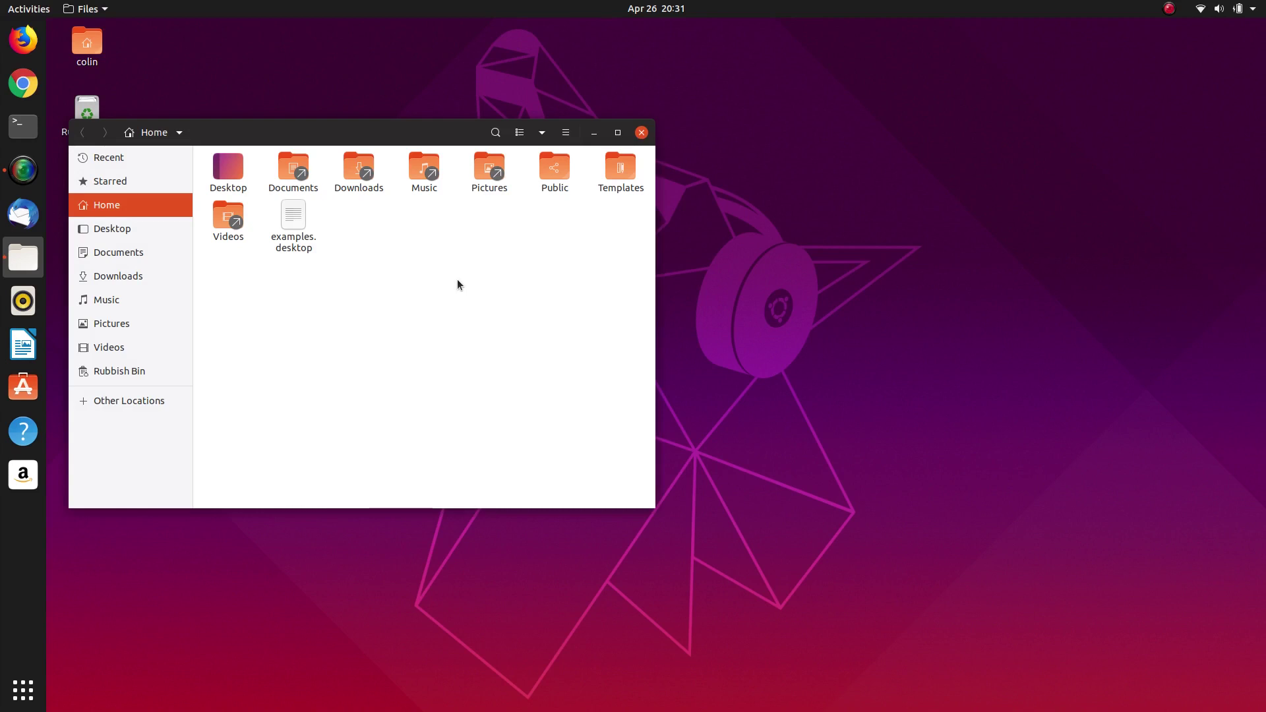
# Step: Look at the 927 GB Volume, then open Home's Documents folder, which is empty
pyautogui.click(129, 401)
pyautogui.click(307, 218)
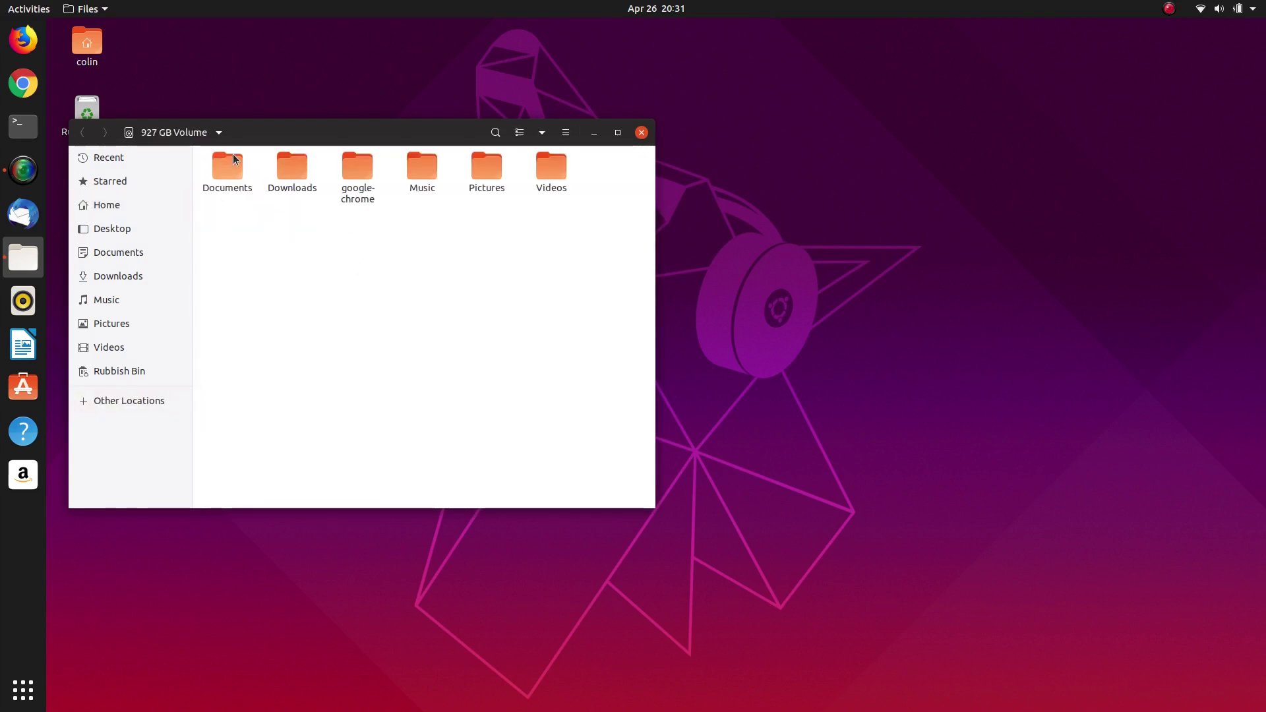
pyautogui.click(118, 210)
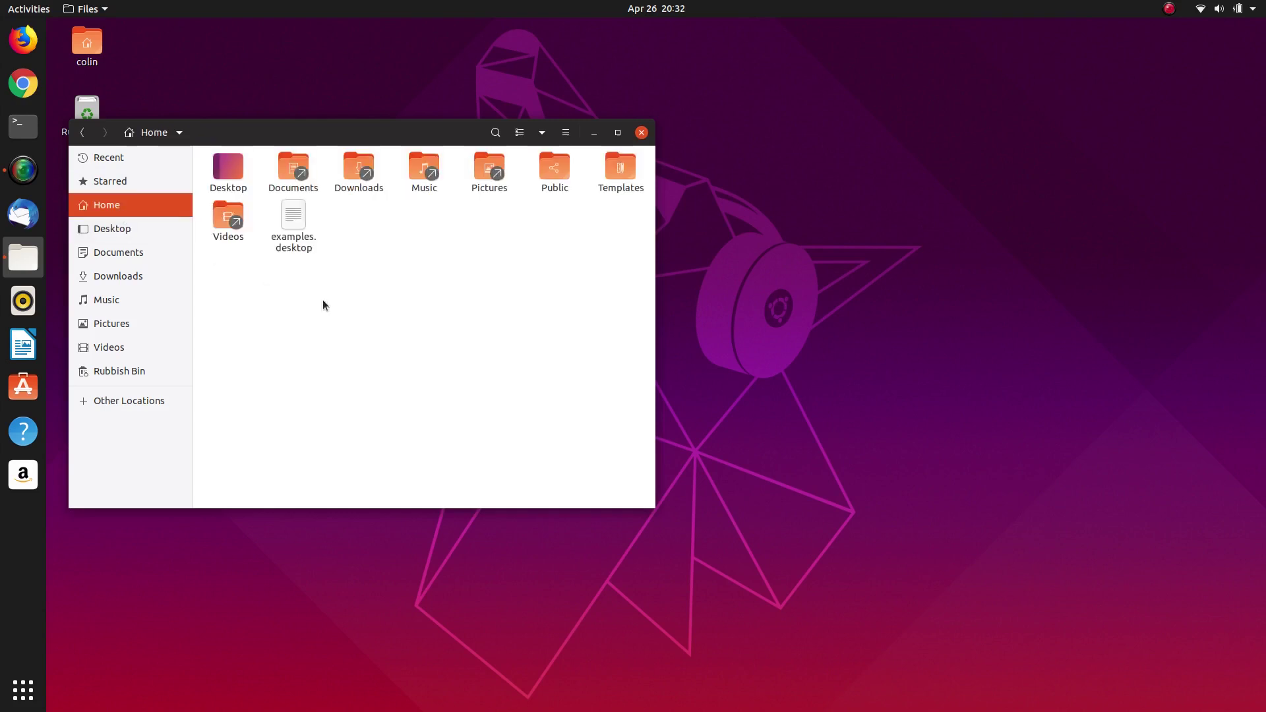
pyautogui.doubleClick(292, 170)
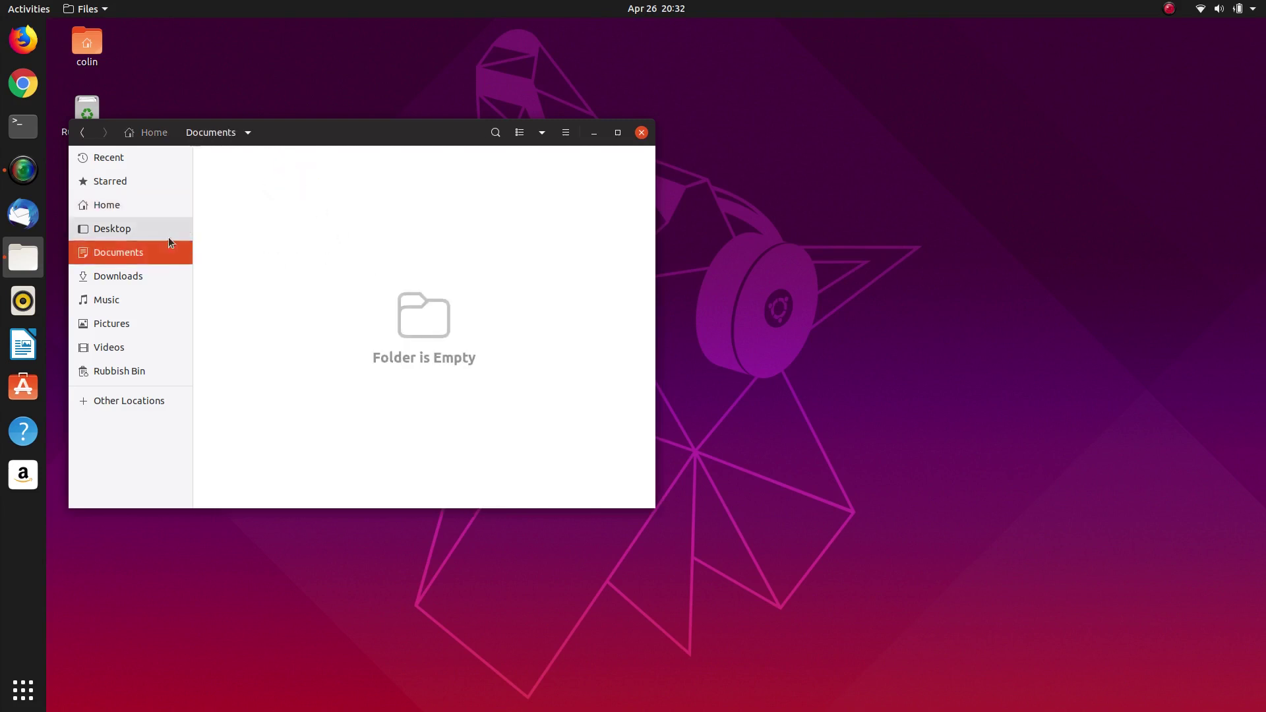
# Step: Go to Documents on the 927 GB Volume and create a new folder named 'test'
pyautogui.click(129, 401)
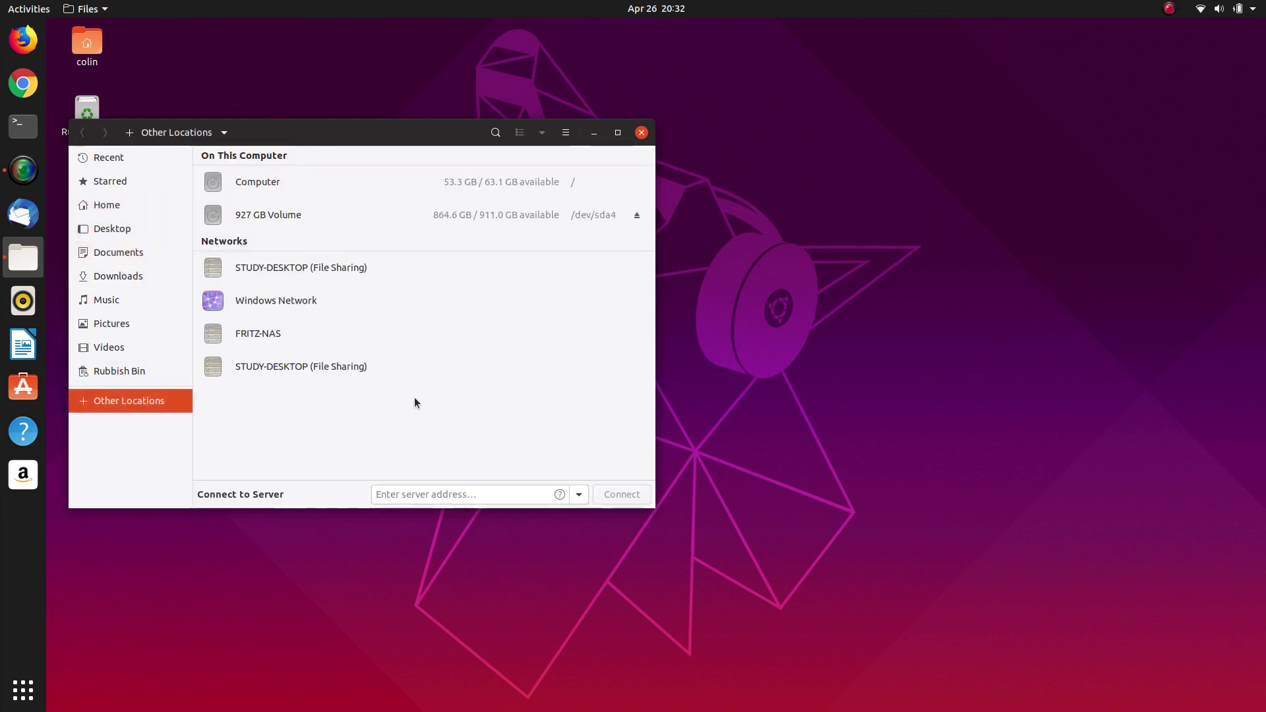
pyautogui.click(267, 215)
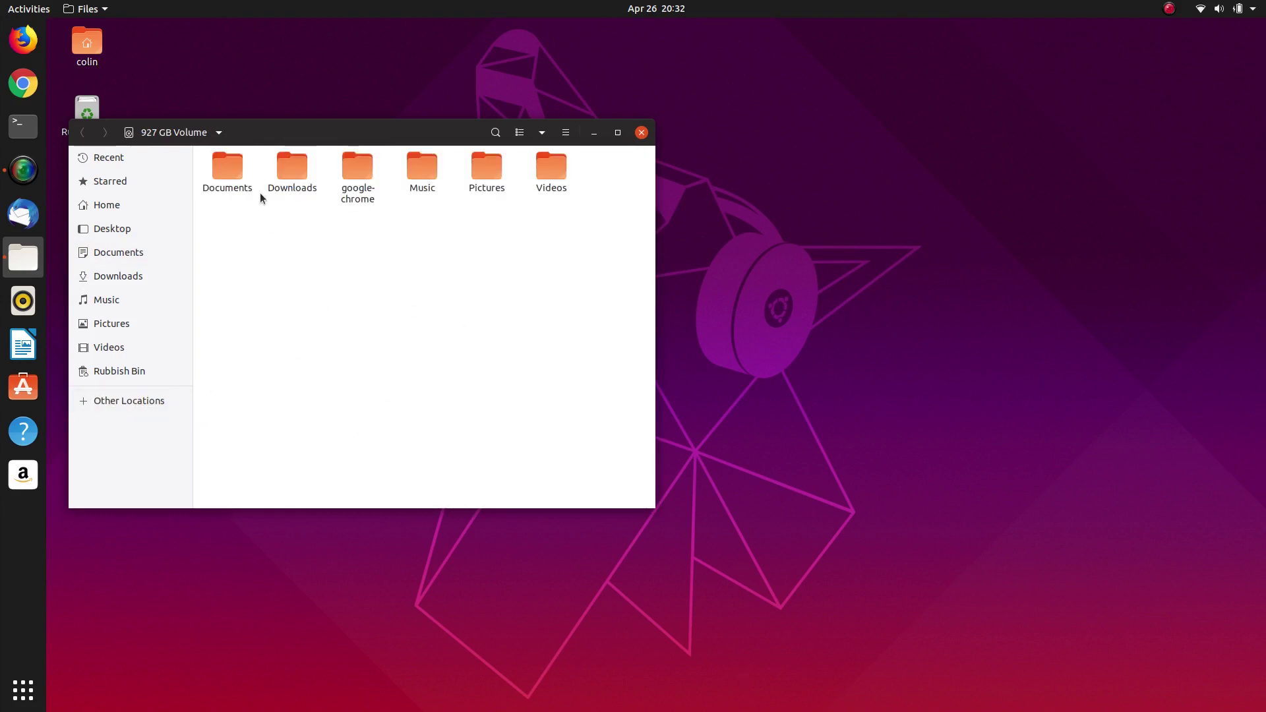
pyautogui.doubleClick(220, 167)
pyautogui.rightClick(305, 238)
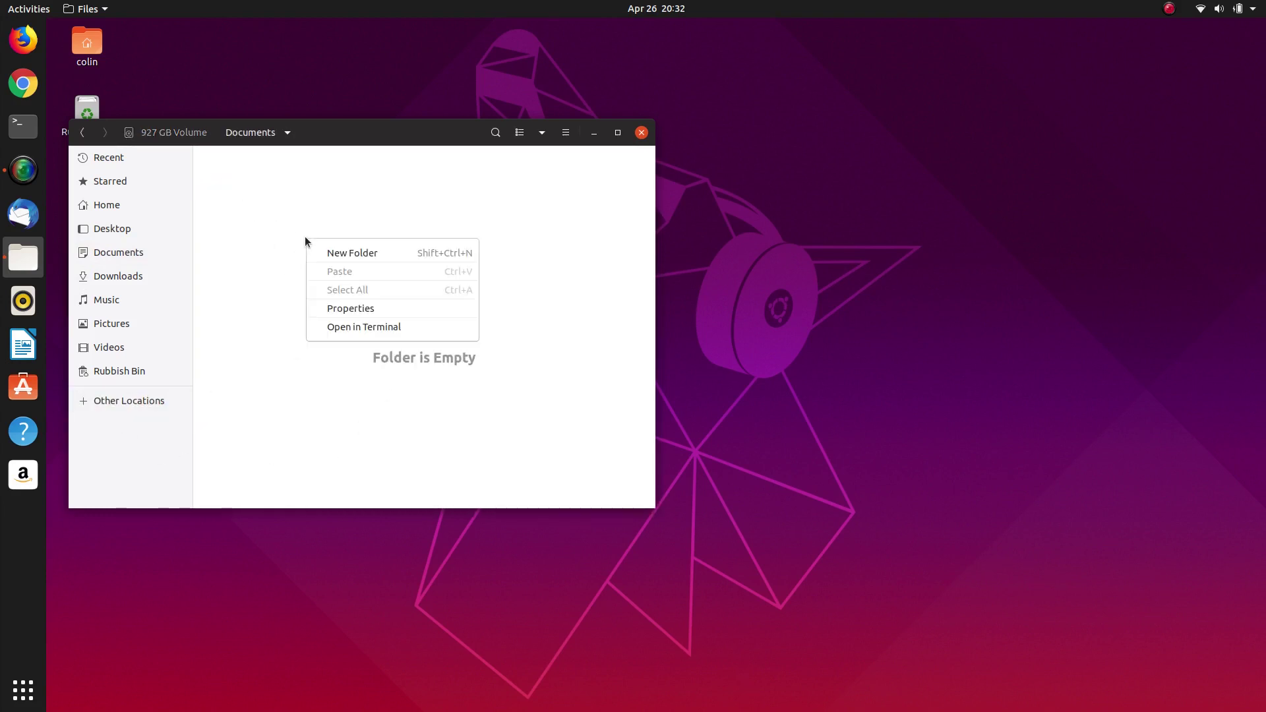
pyautogui.click(356, 254)
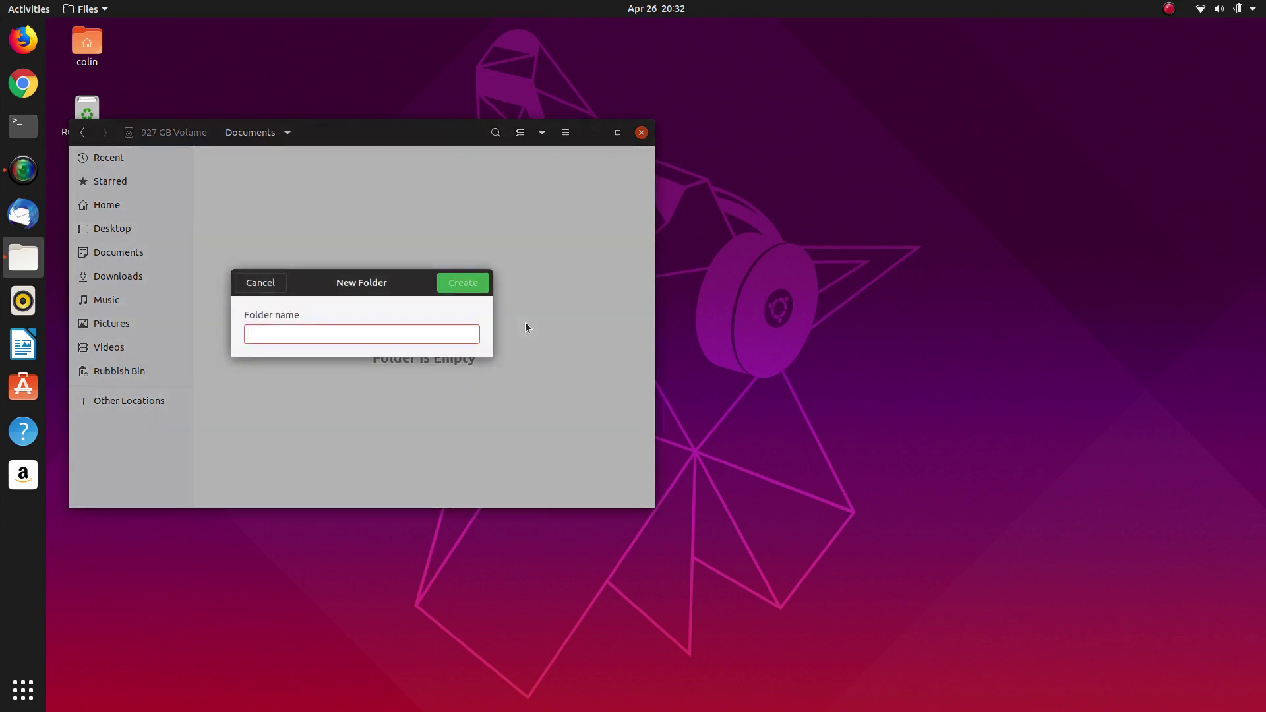
pyautogui.write('test')
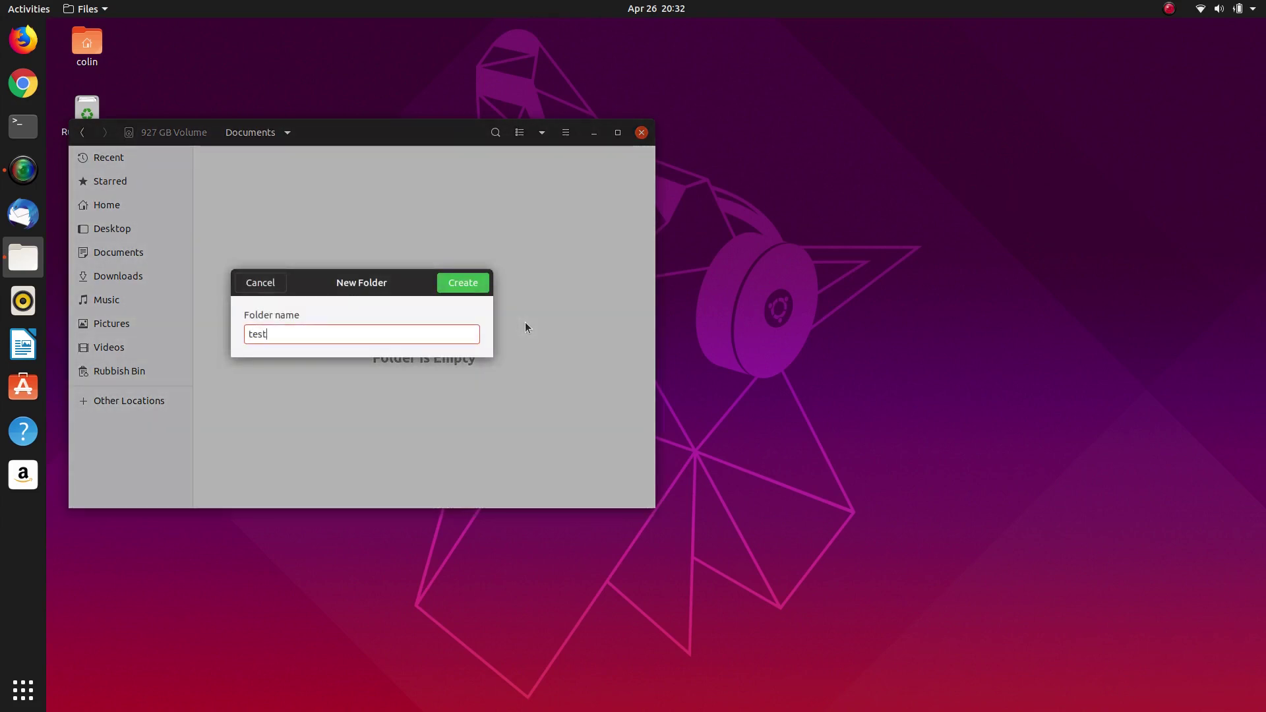
pyautogui.press('Return')
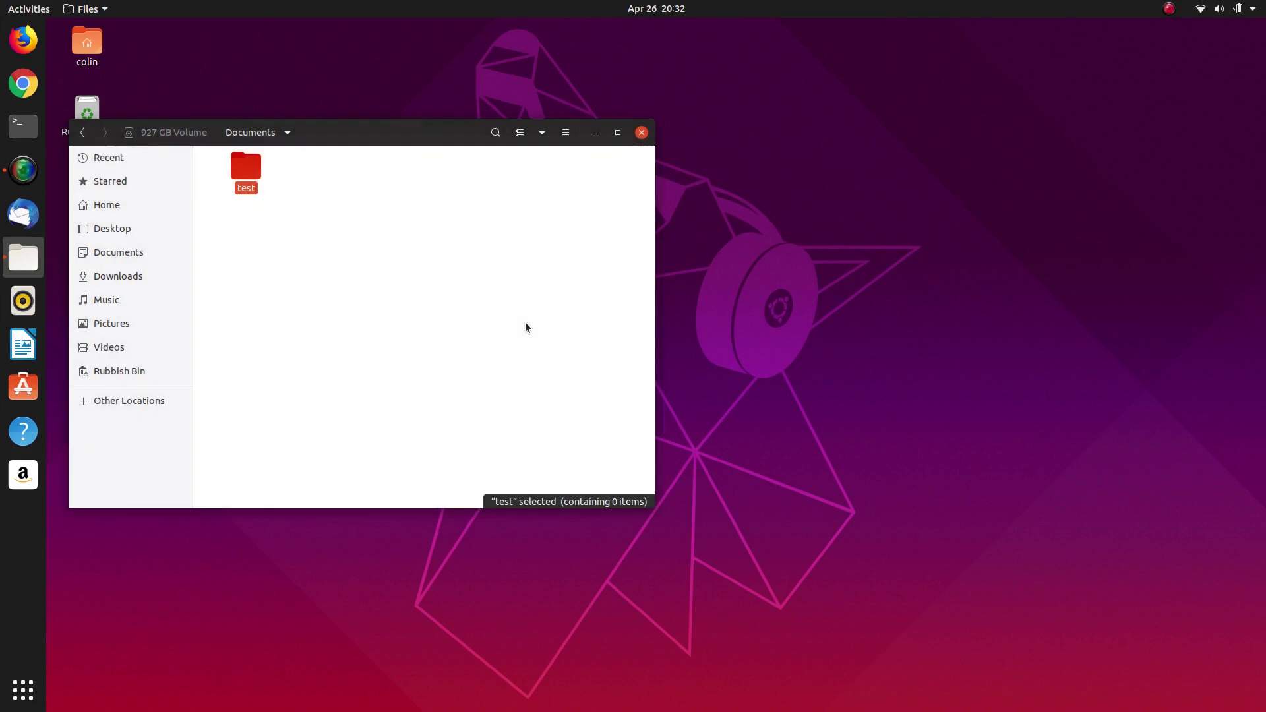
# Step: Check that 'test' appears in Home's Documents folder
pyautogui.click(116, 206)
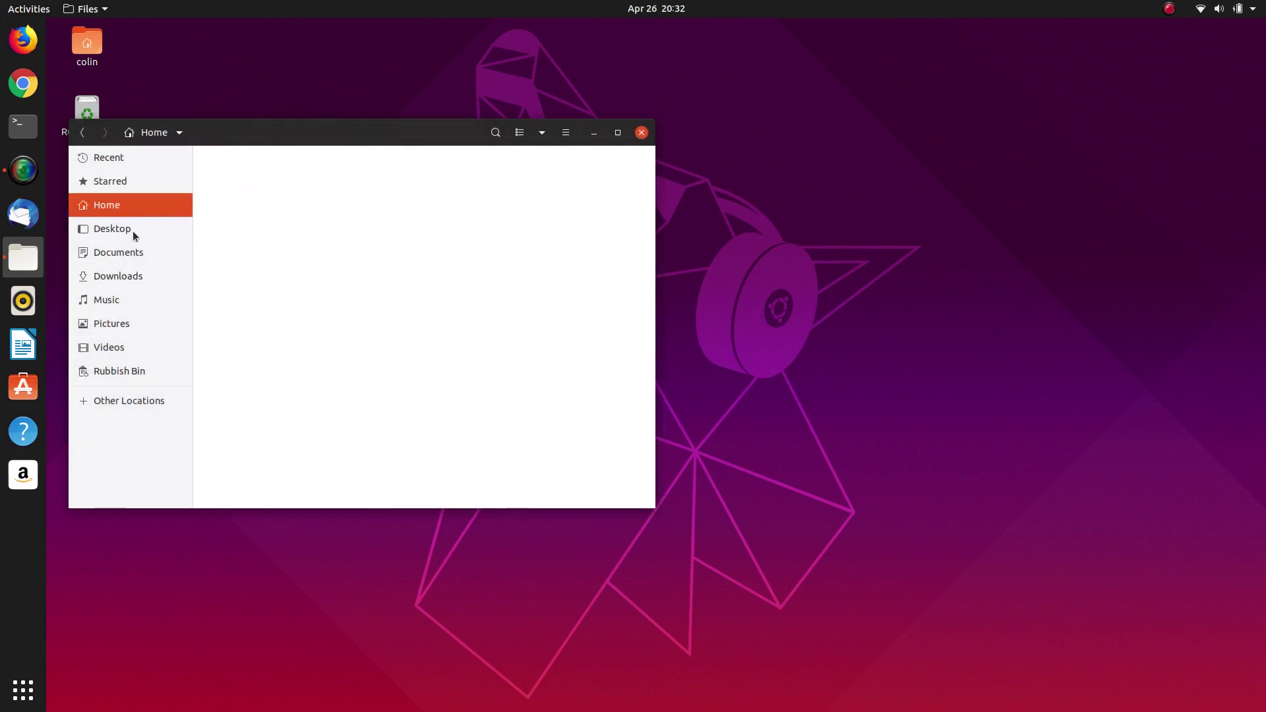
pyautogui.doubleClick(291, 167)
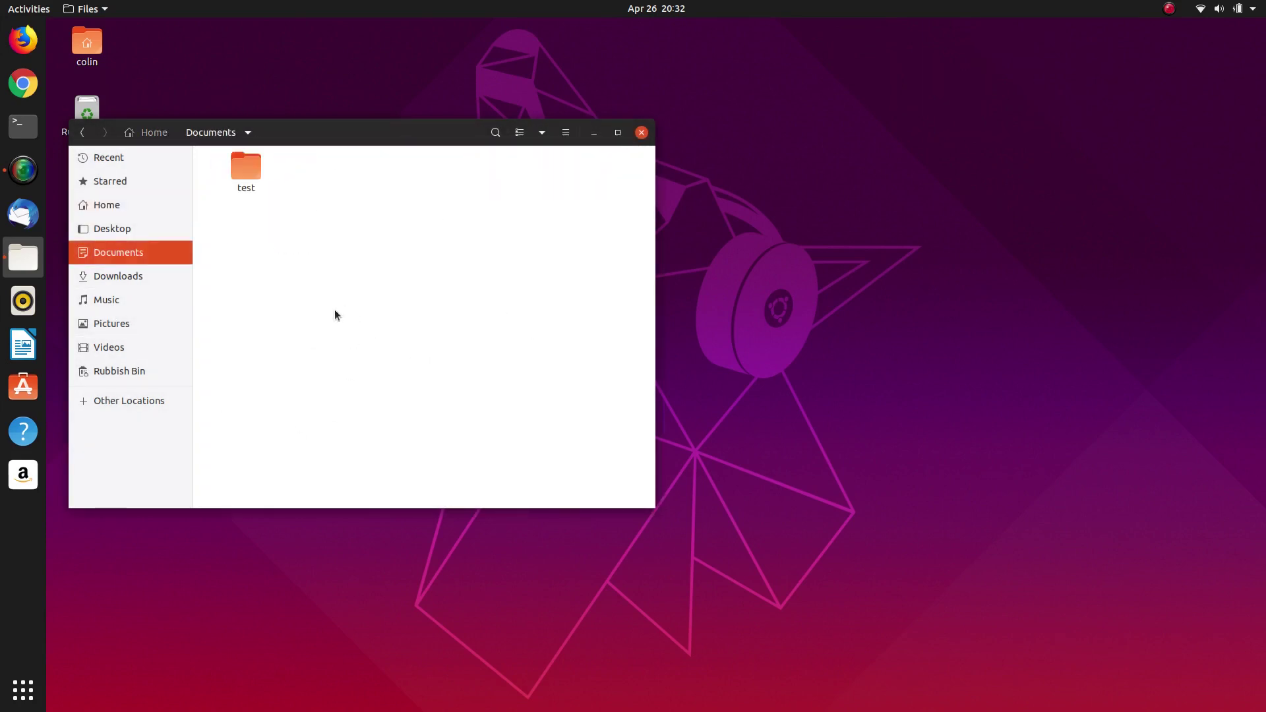
pyautogui.click(126, 401)
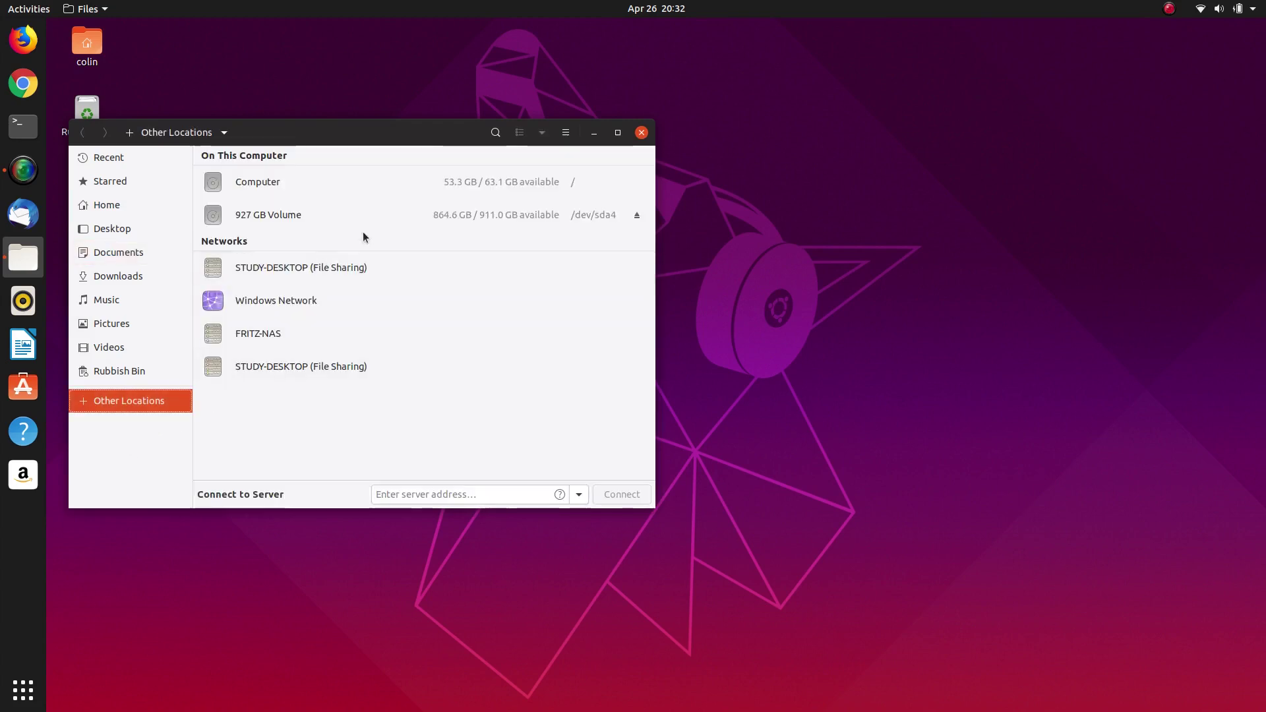
pyautogui.click(125, 205)
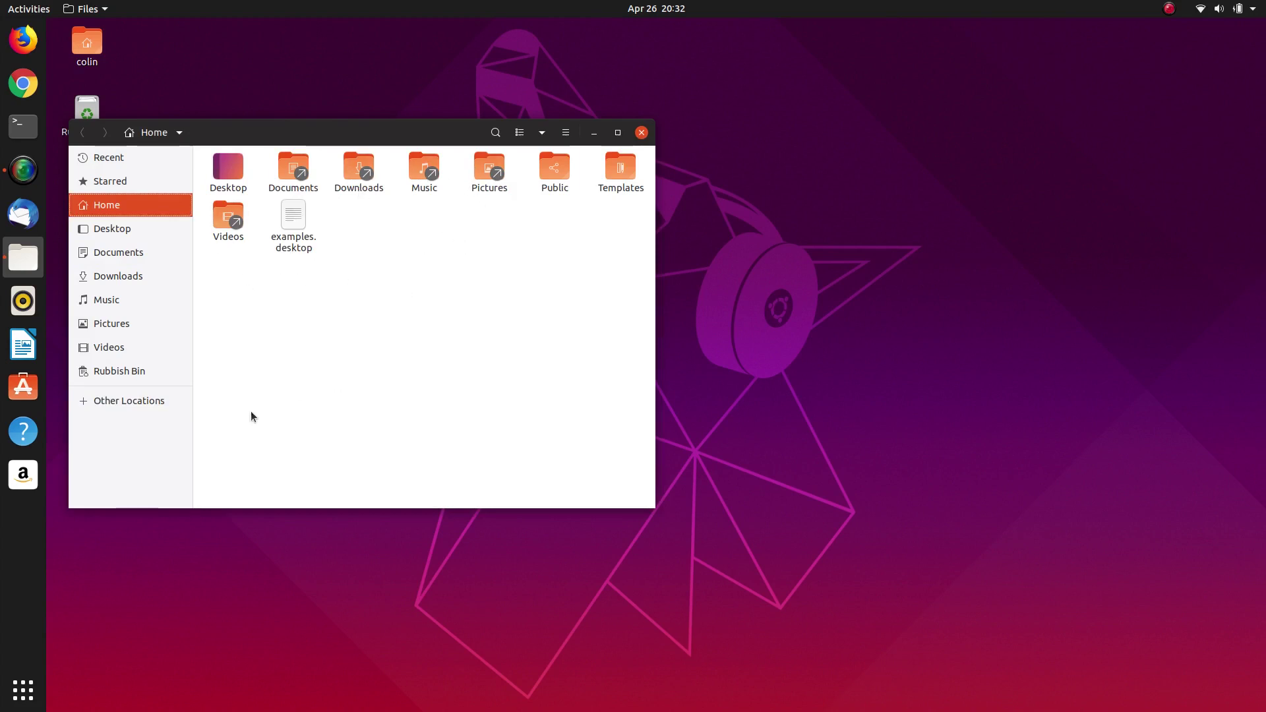
pyautogui.click(122, 257)
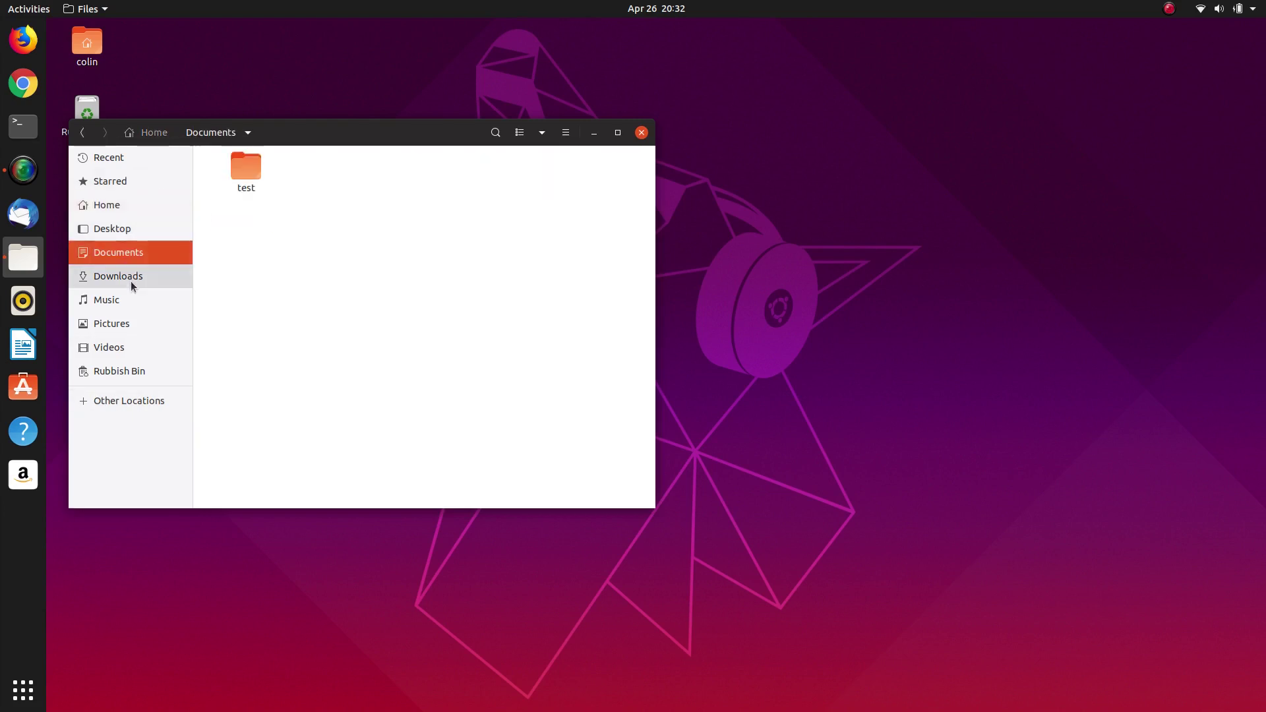
pyautogui.click(128, 277)
# Step: Compare with Documents on the 927 GB Volume, then close the file manager
pyautogui.click(123, 401)
pyautogui.click(264, 215)
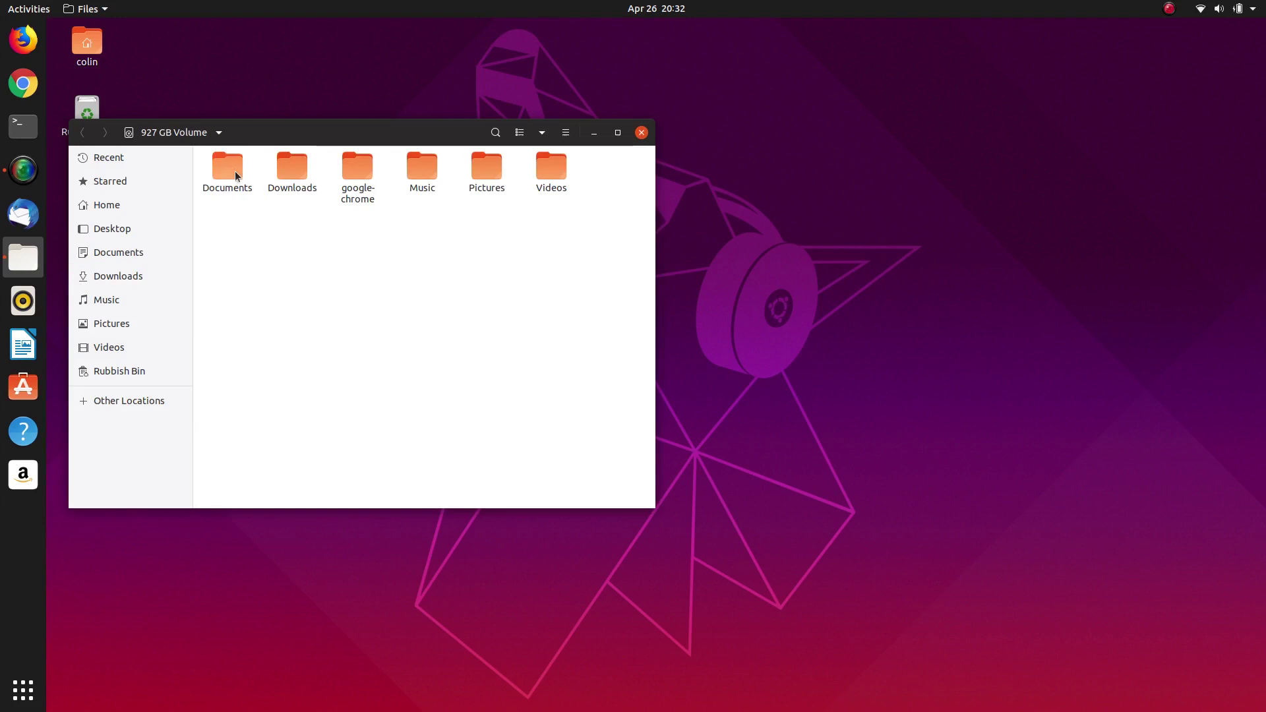
pyautogui.doubleClick(231, 168)
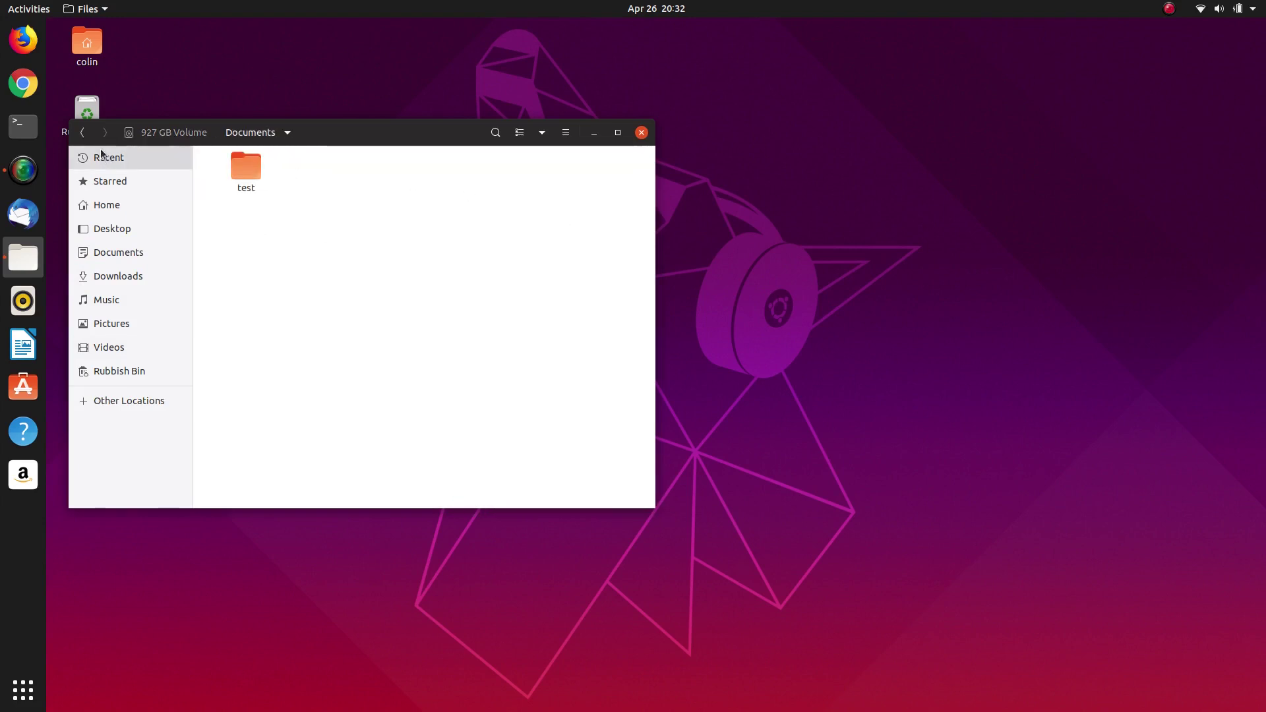
pyautogui.click(83, 132)
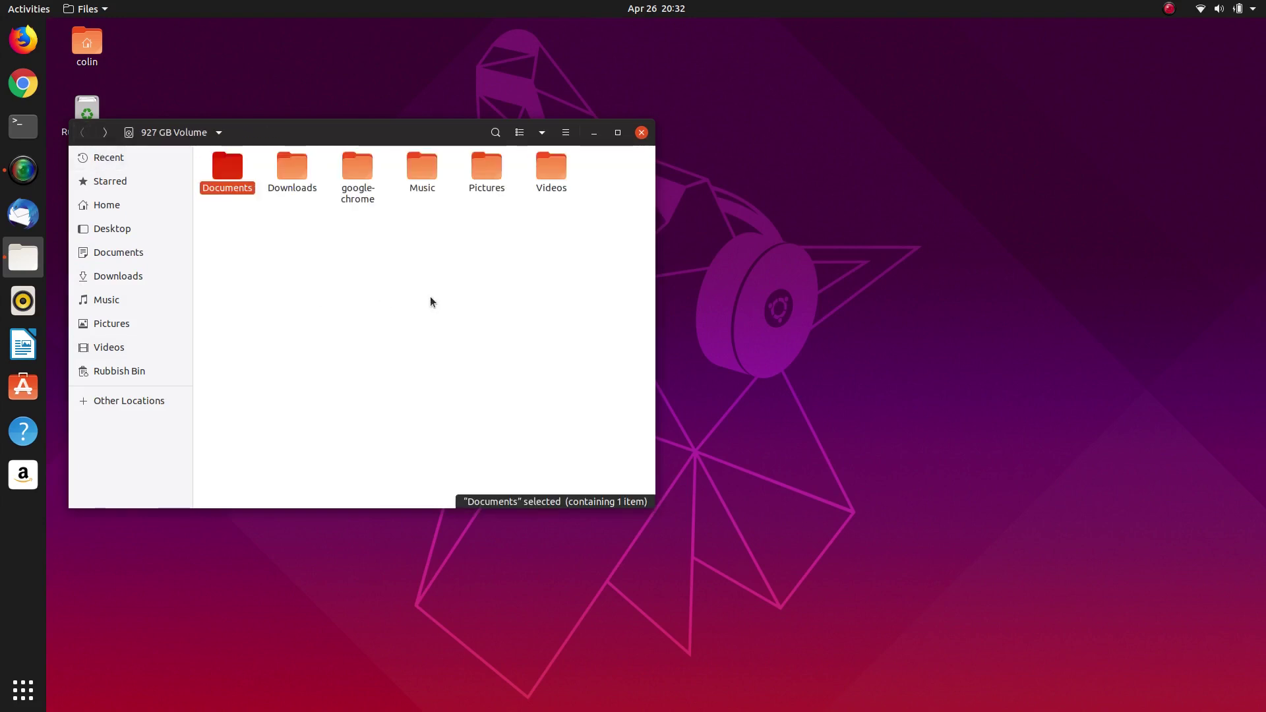
pyautogui.click(641, 134)
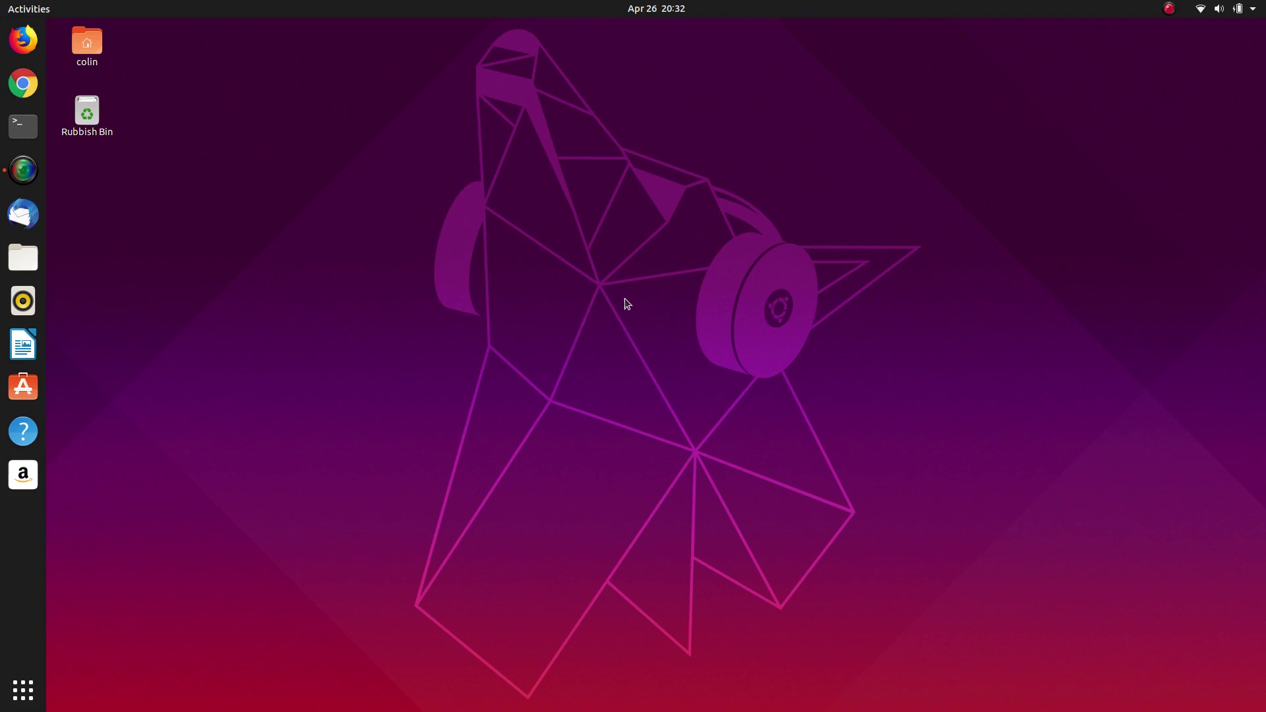
# Step: Launch Firefox to confirm its bookmarks are intact, then start Google Chrome
pyautogui.click(34, 172)
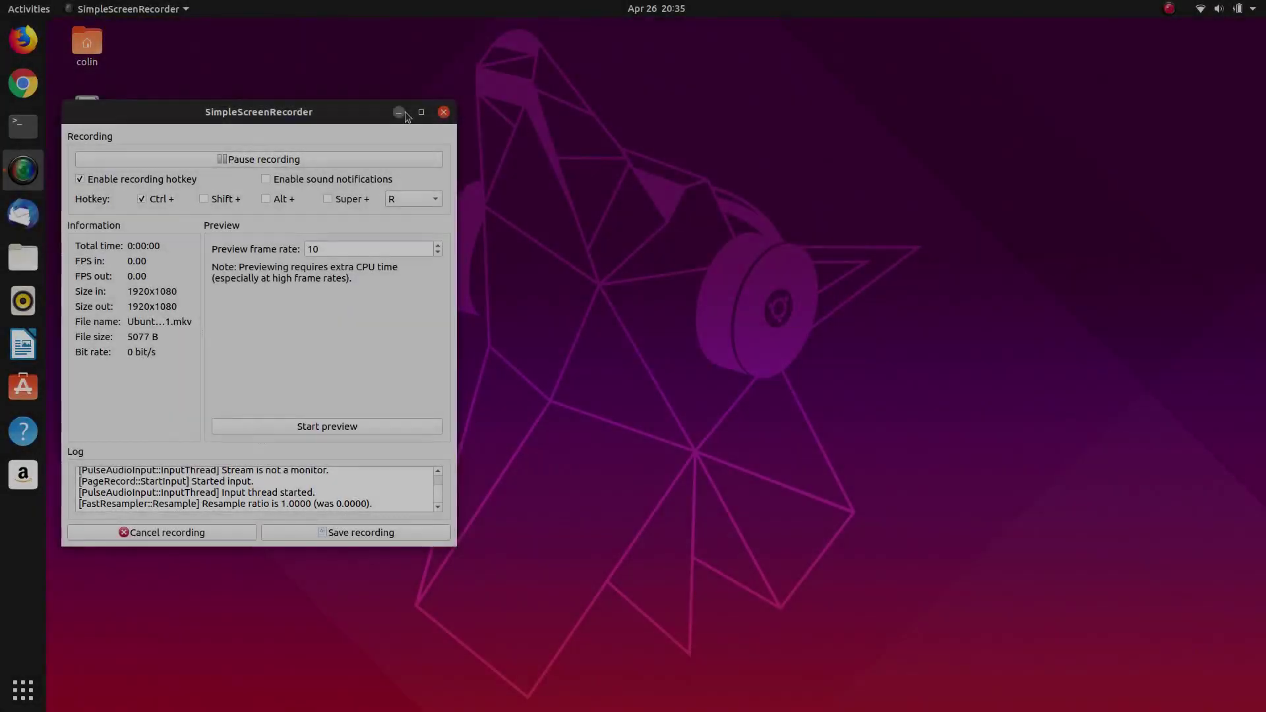
pyautogui.click(403, 113)
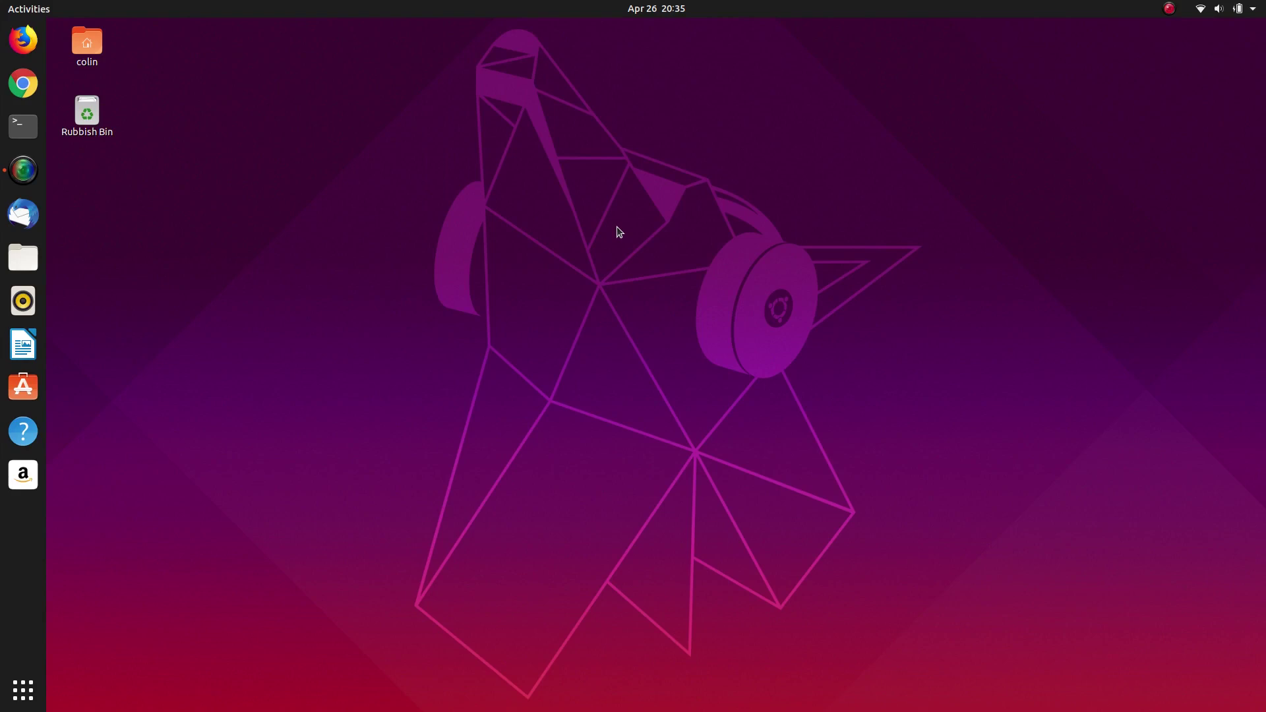
pyautogui.click(23, 40)
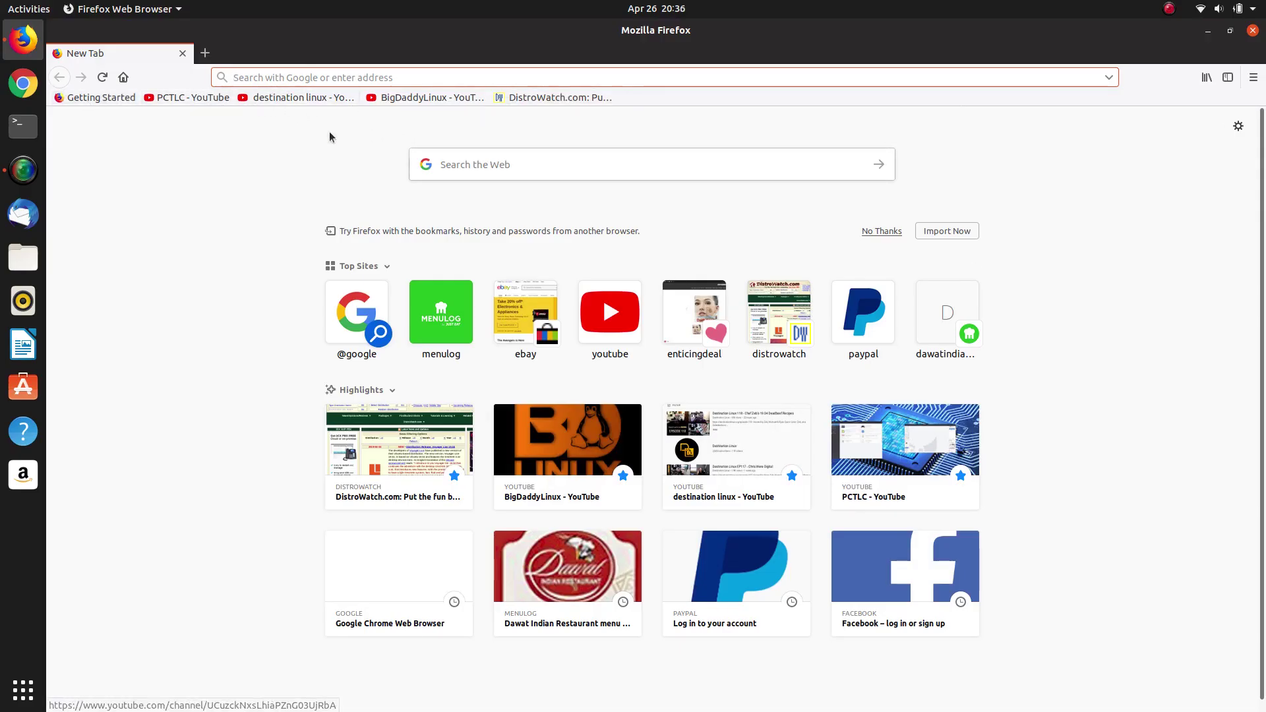
pyautogui.click(24, 85)
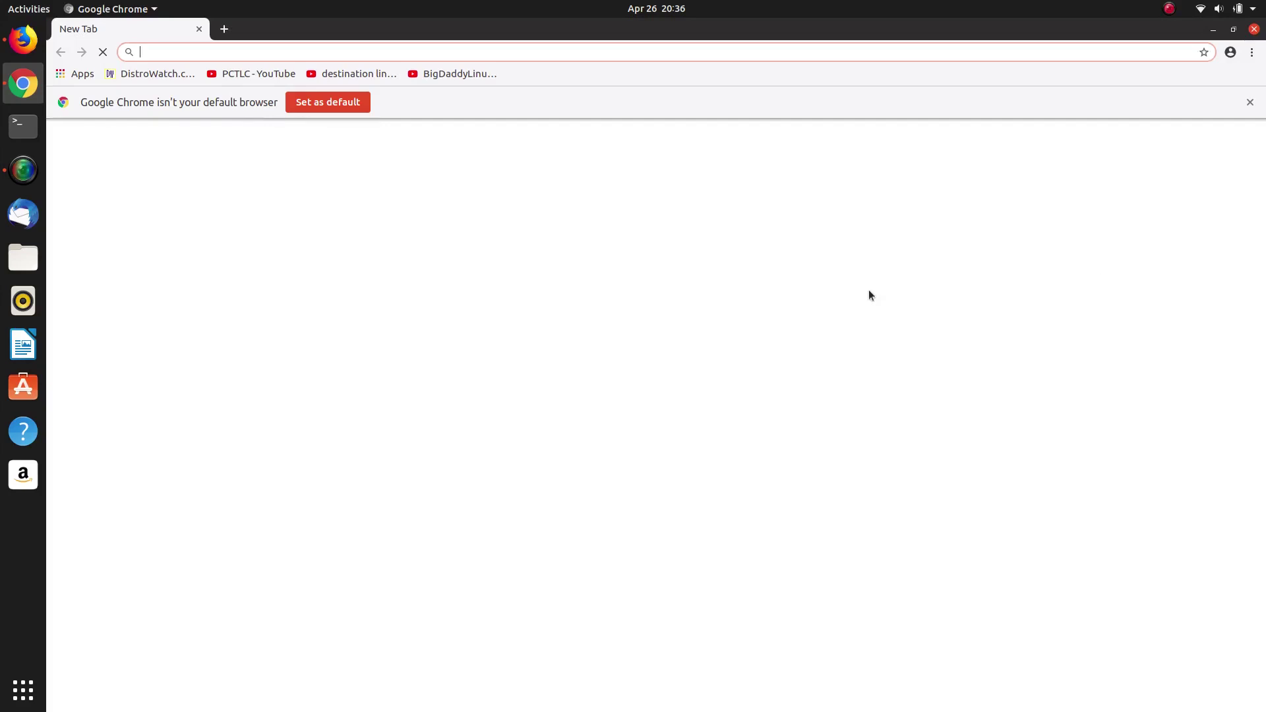
# Step: Dismiss Chrome's default-browser notice, then close both Chrome and Firefox
pyautogui.click(1250, 102)
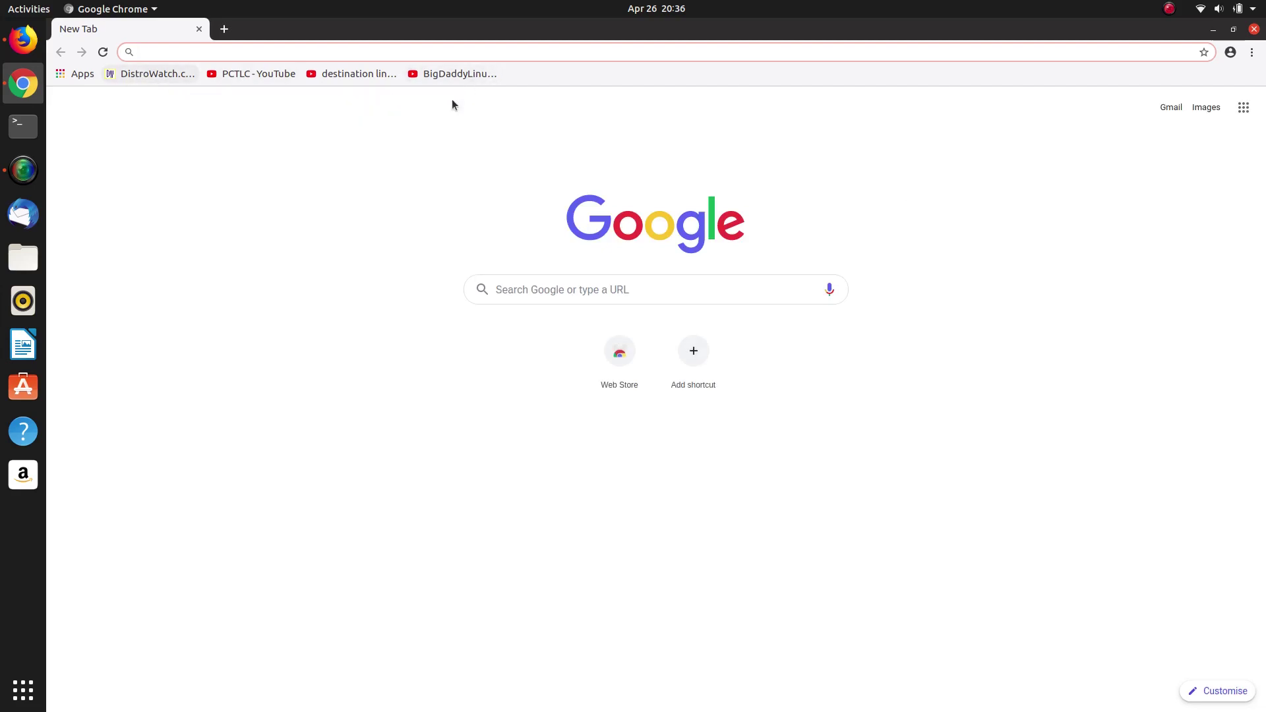
pyautogui.click(1255, 29)
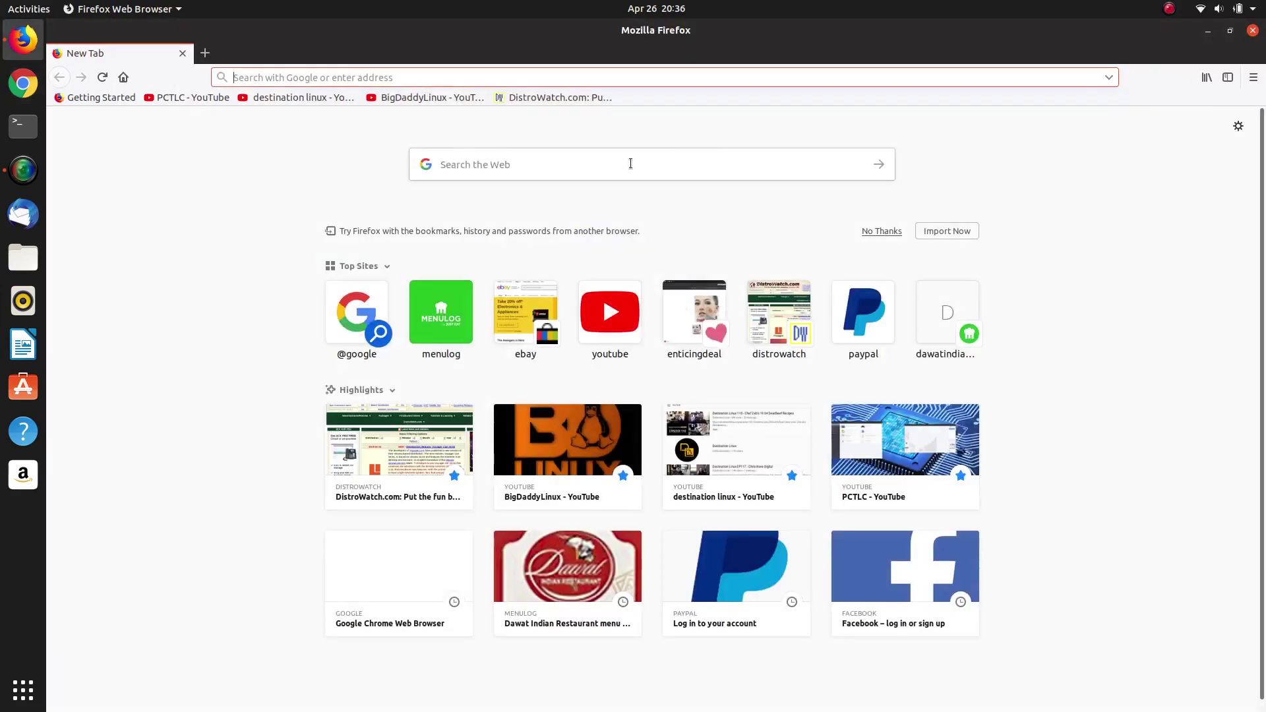
pyautogui.click(1252, 30)
# Step: Open Home with hidden files shown and move the .mozilla link to the rubbish bin
pyautogui.click(90, 46)
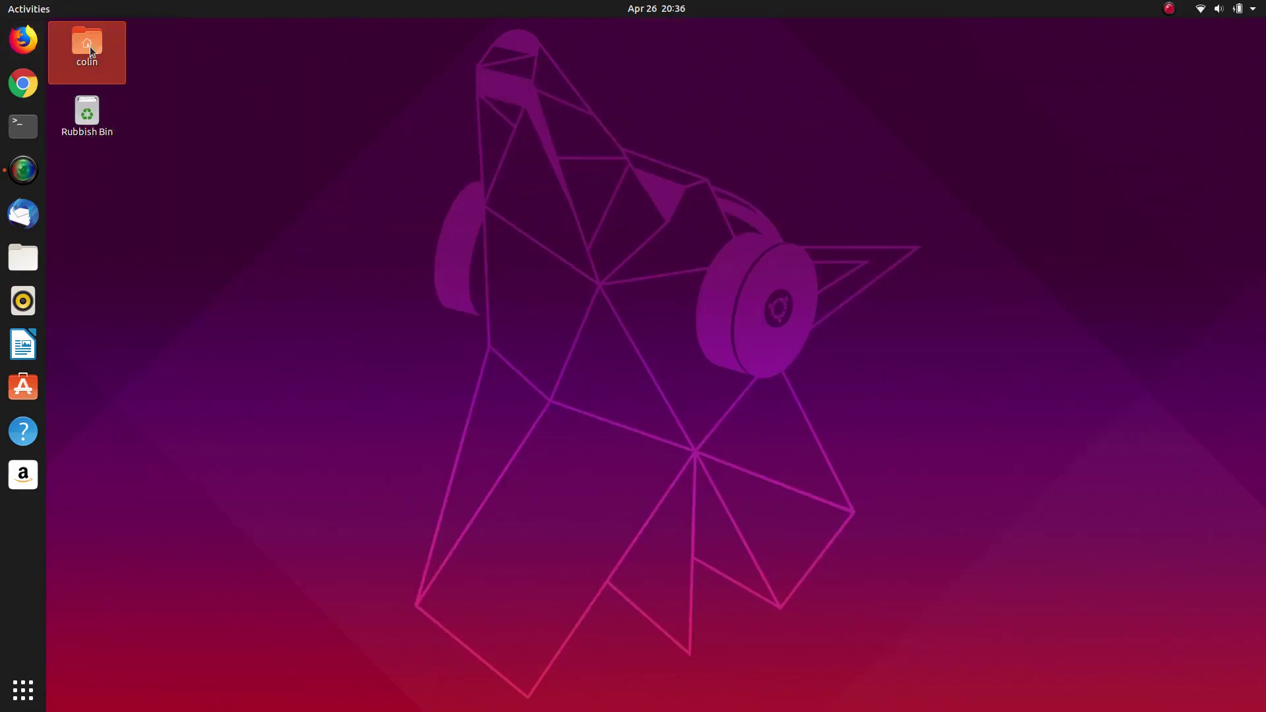
pyautogui.press('Return')
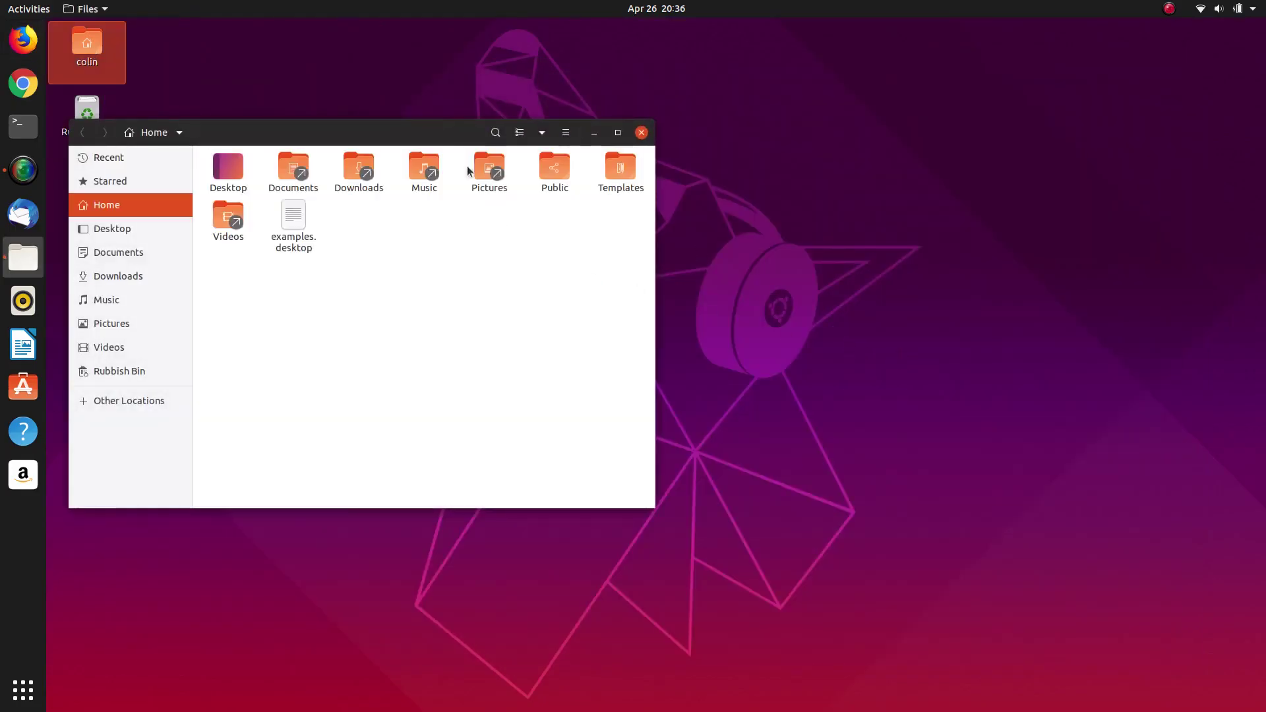
pyautogui.click(566, 134)
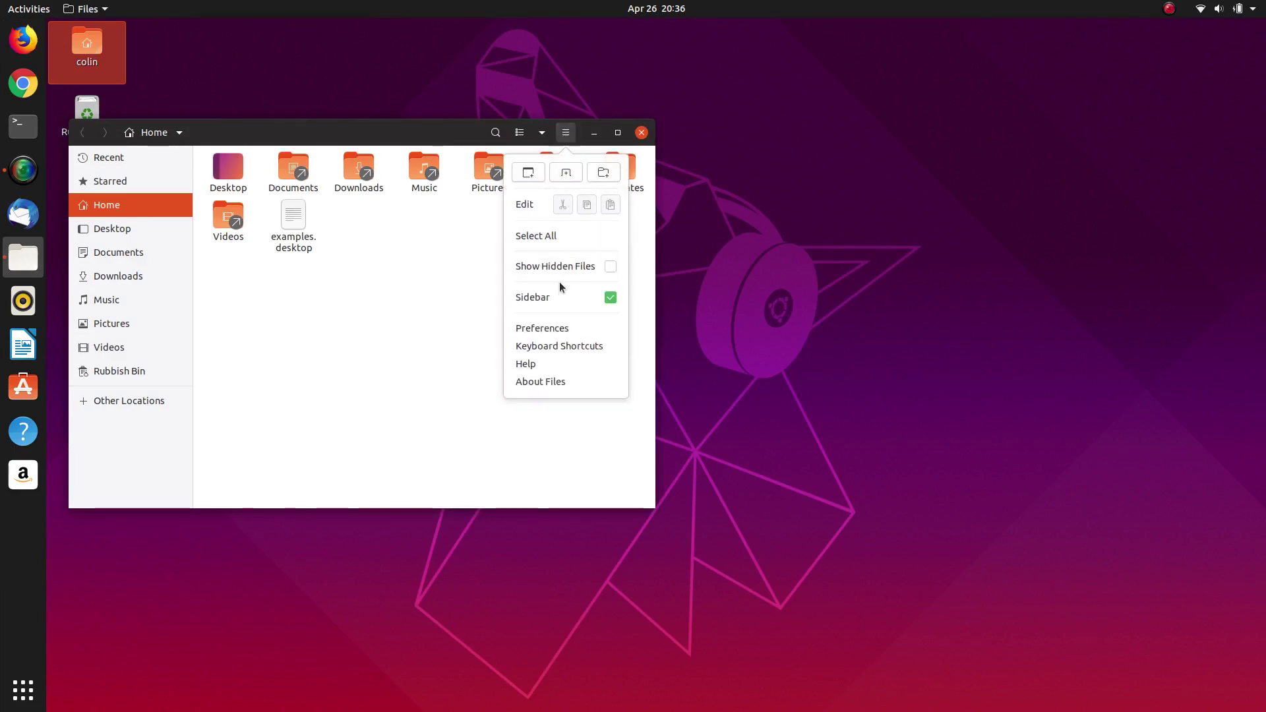
pyautogui.click(550, 266)
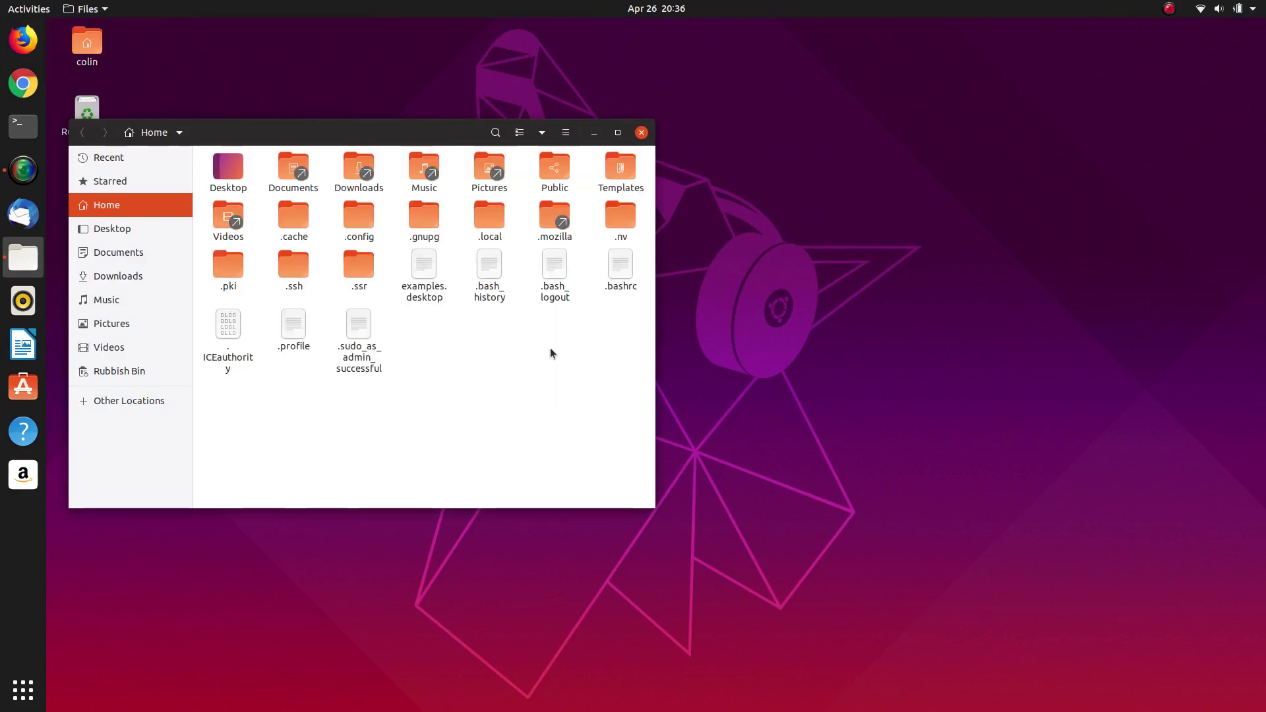
pyautogui.rightClick(552, 223)
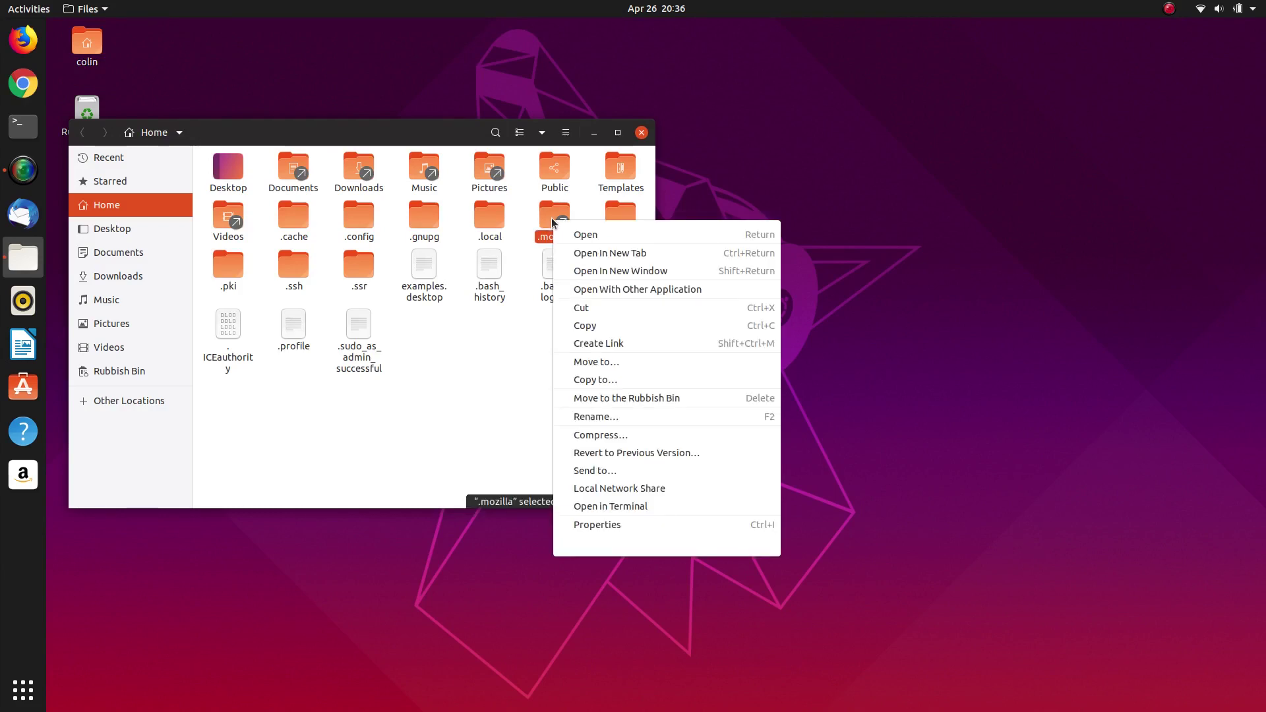
pyautogui.click(608, 399)
# Step: Trash the google-chrome link inside .config and close the file manager
pyautogui.doubleClick(360, 223)
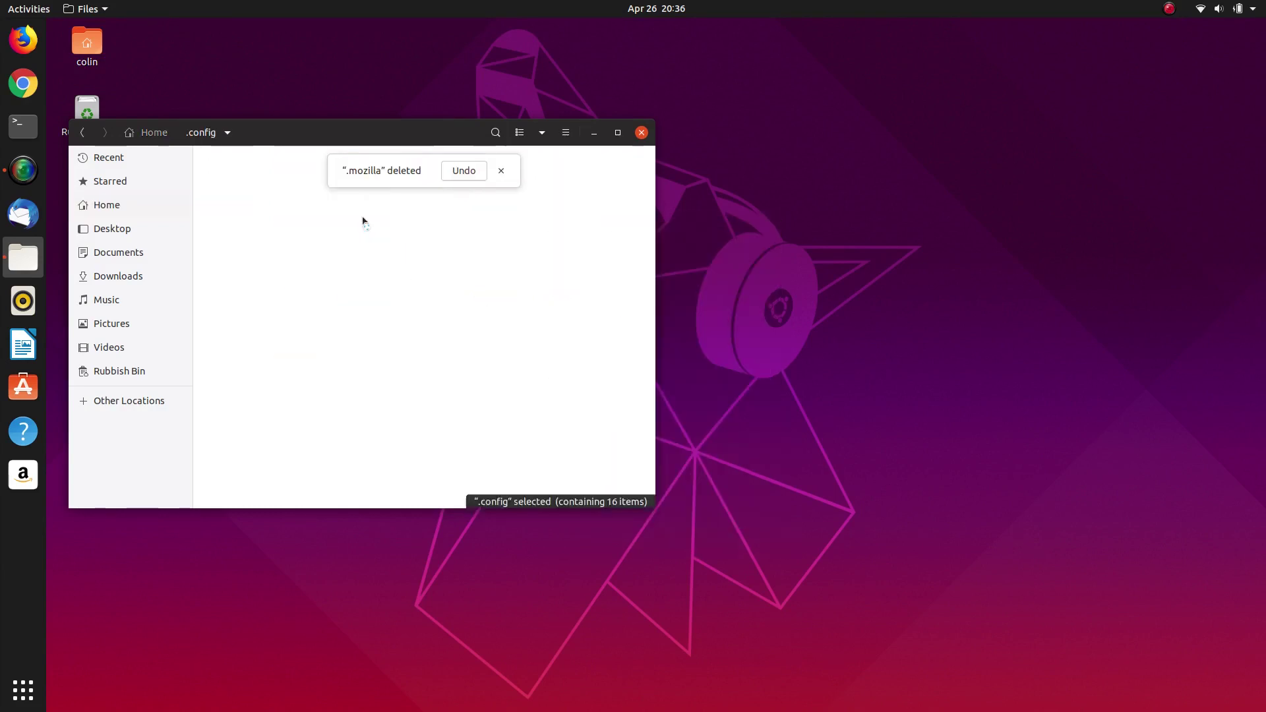
pyautogui.rightClick(542, 161)
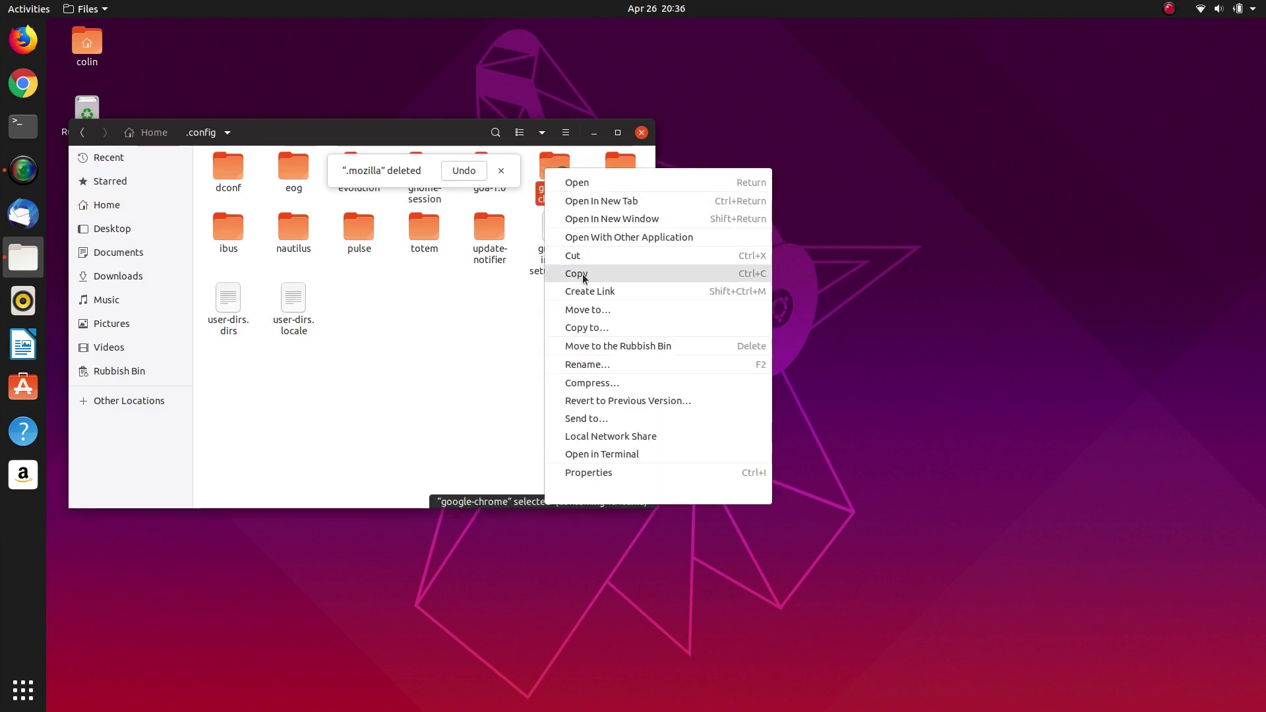
pyautogui.click(597, 346)
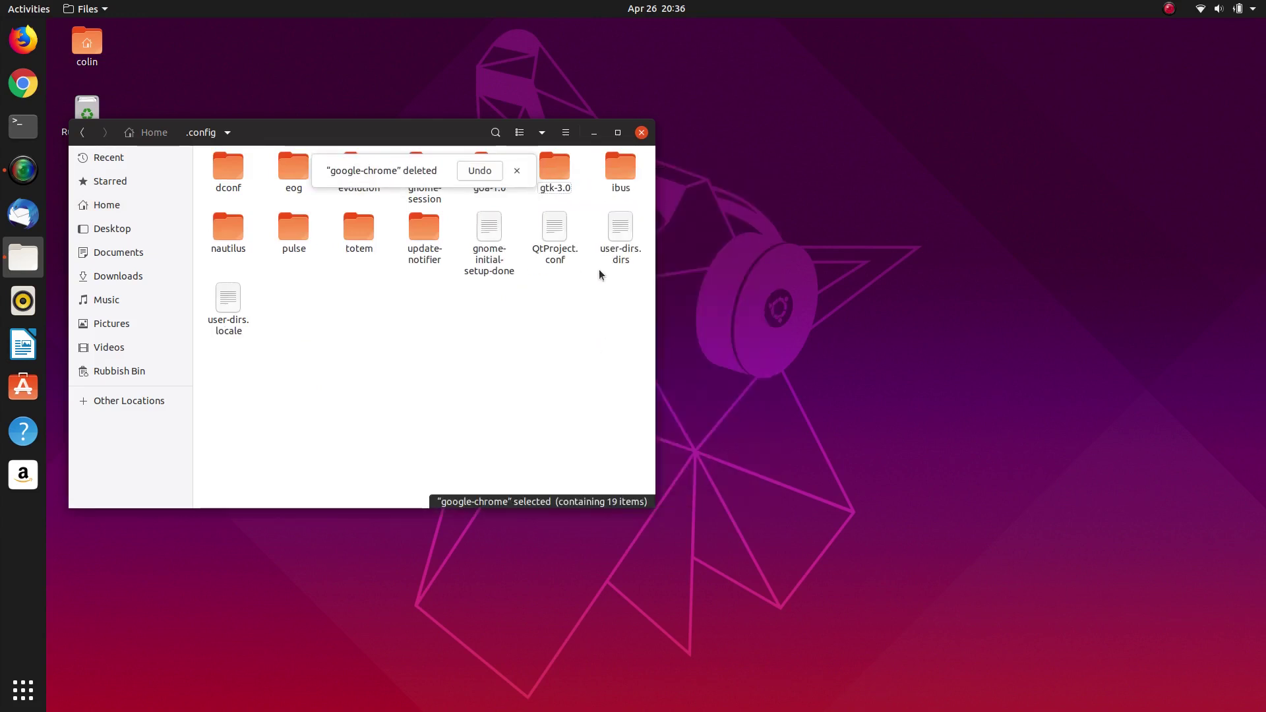
pyautogui.click(641, 134)
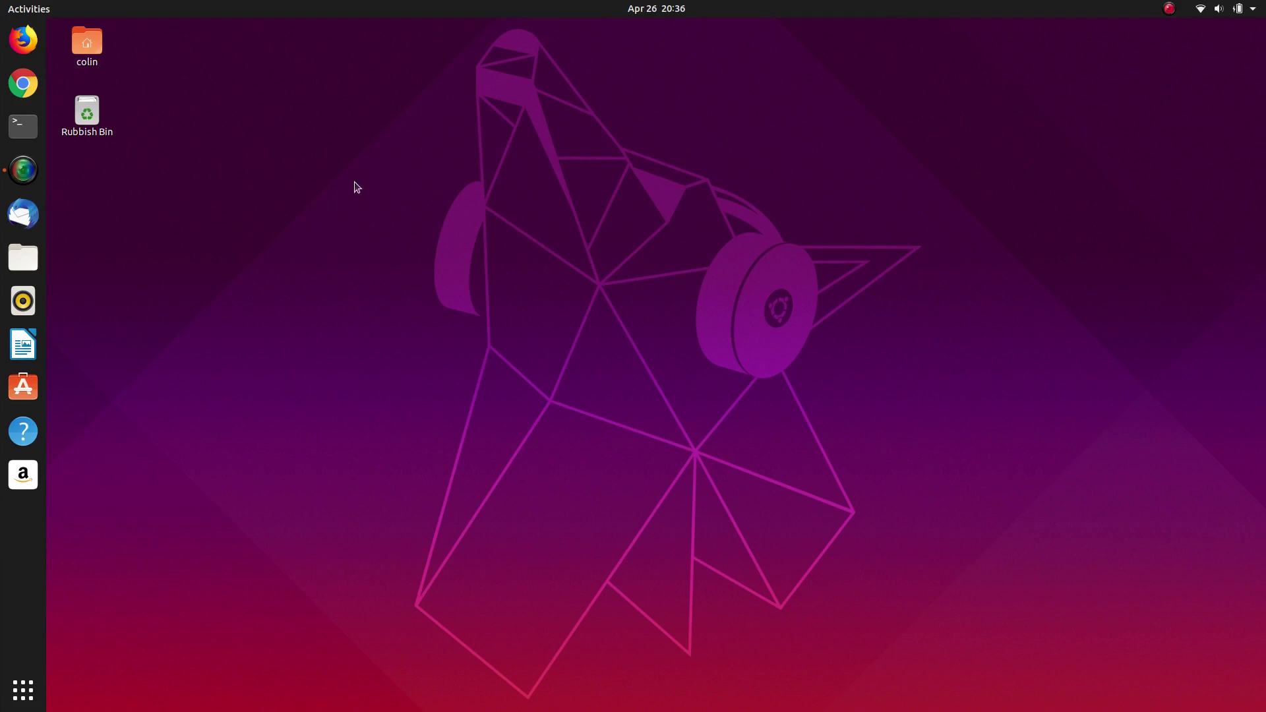
# Step: Start Firefox, view its Privacy Notice tab, return to New Tab, then launch Chrome
pyautogui.click(25, 170)
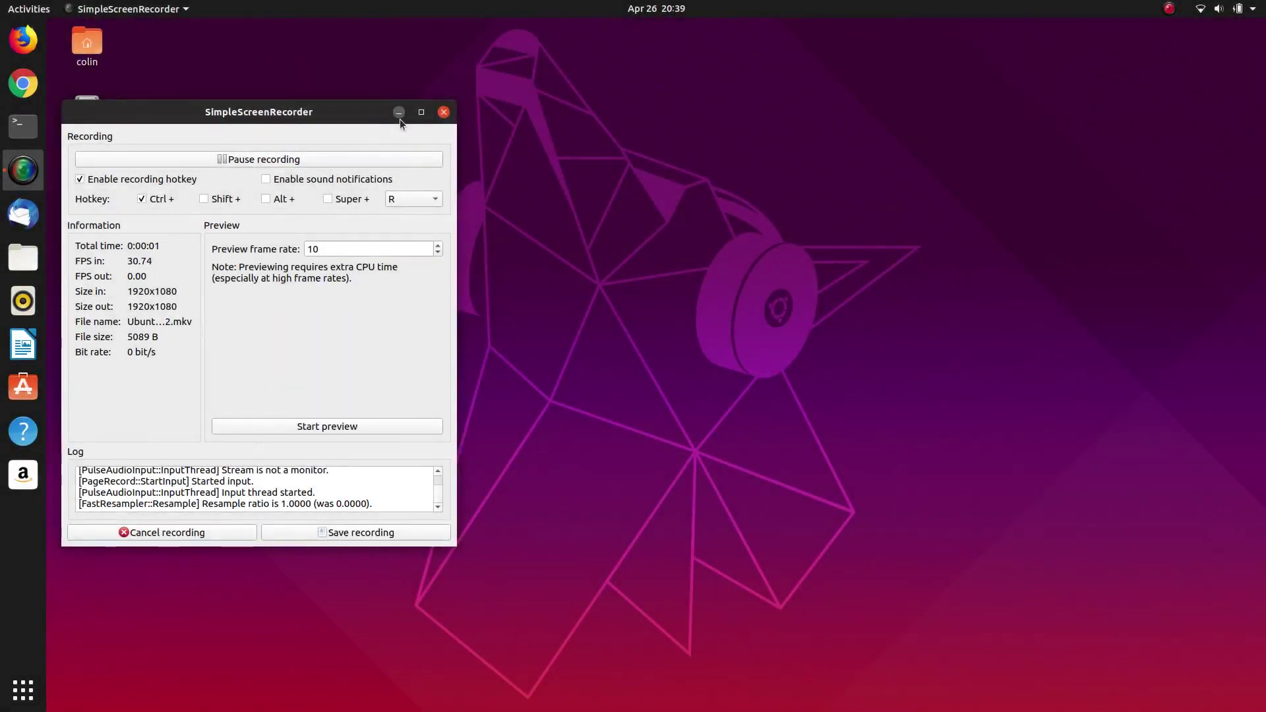
pyautogui.click(399, 113)
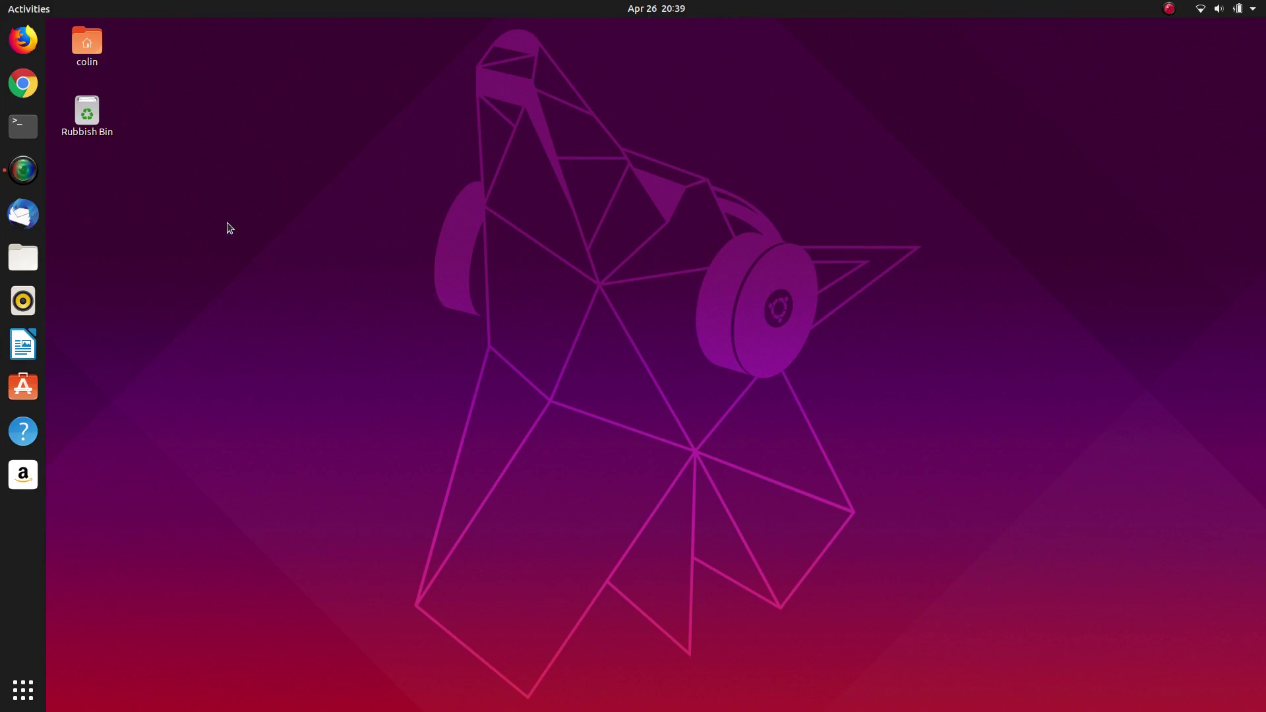
pyautogui.click(23, 39)
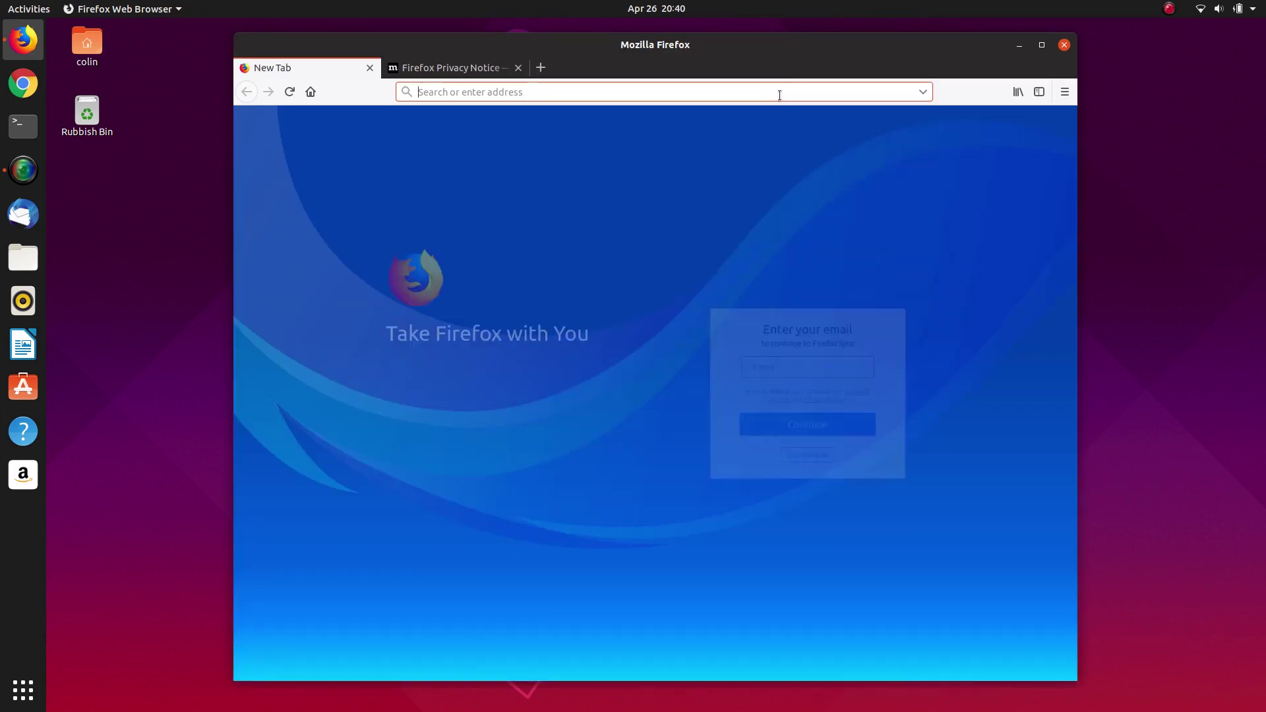
pyautogui.click(482, 68)
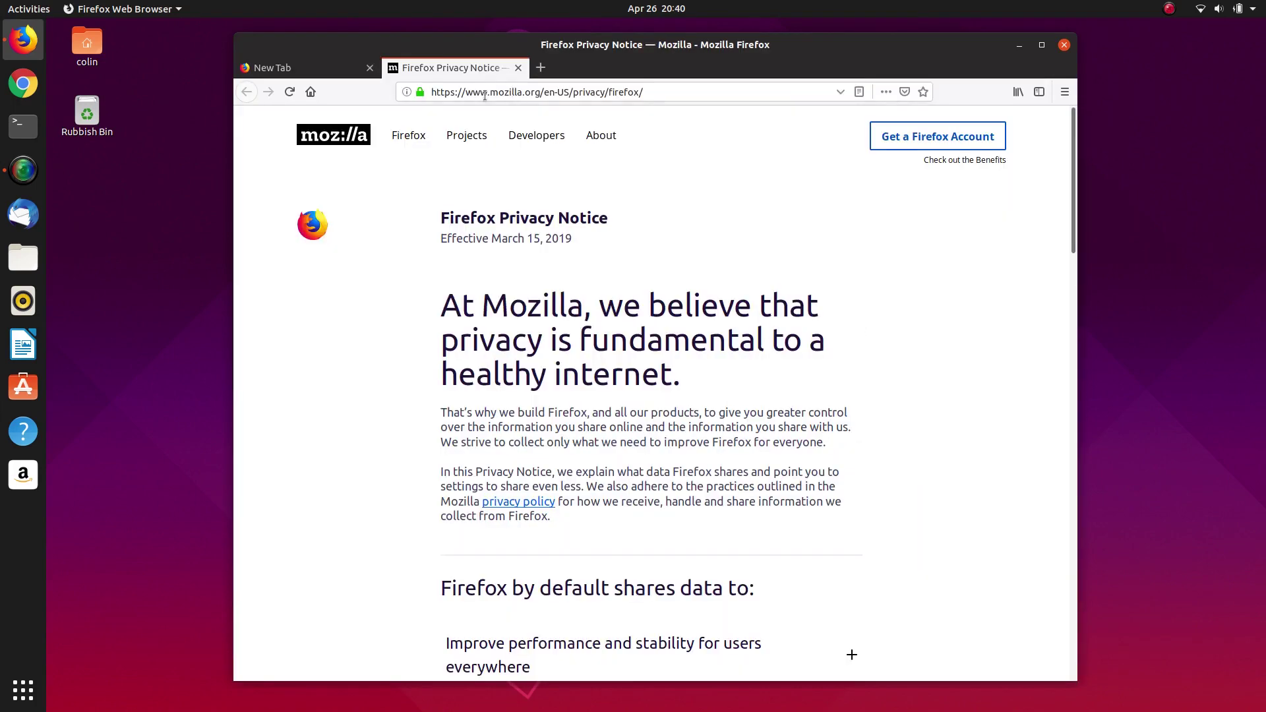
pyautogui.click(356, 66)
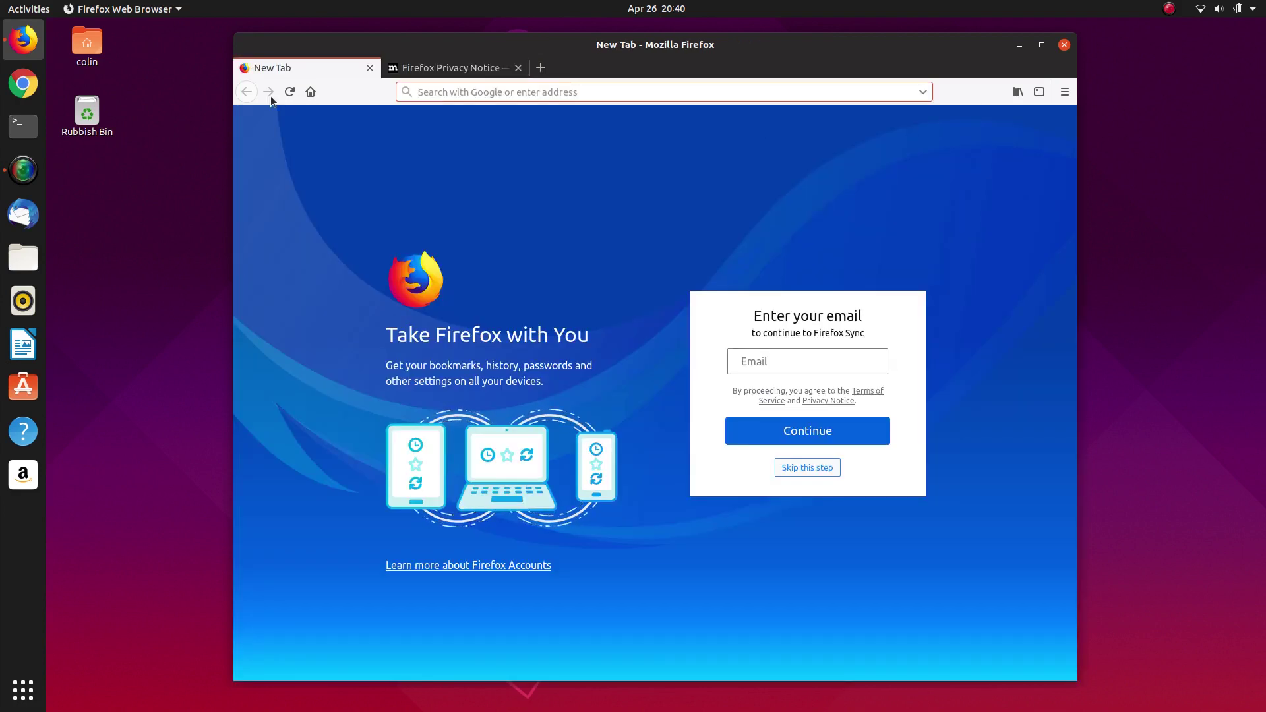
pyautogui.click(24, 83)
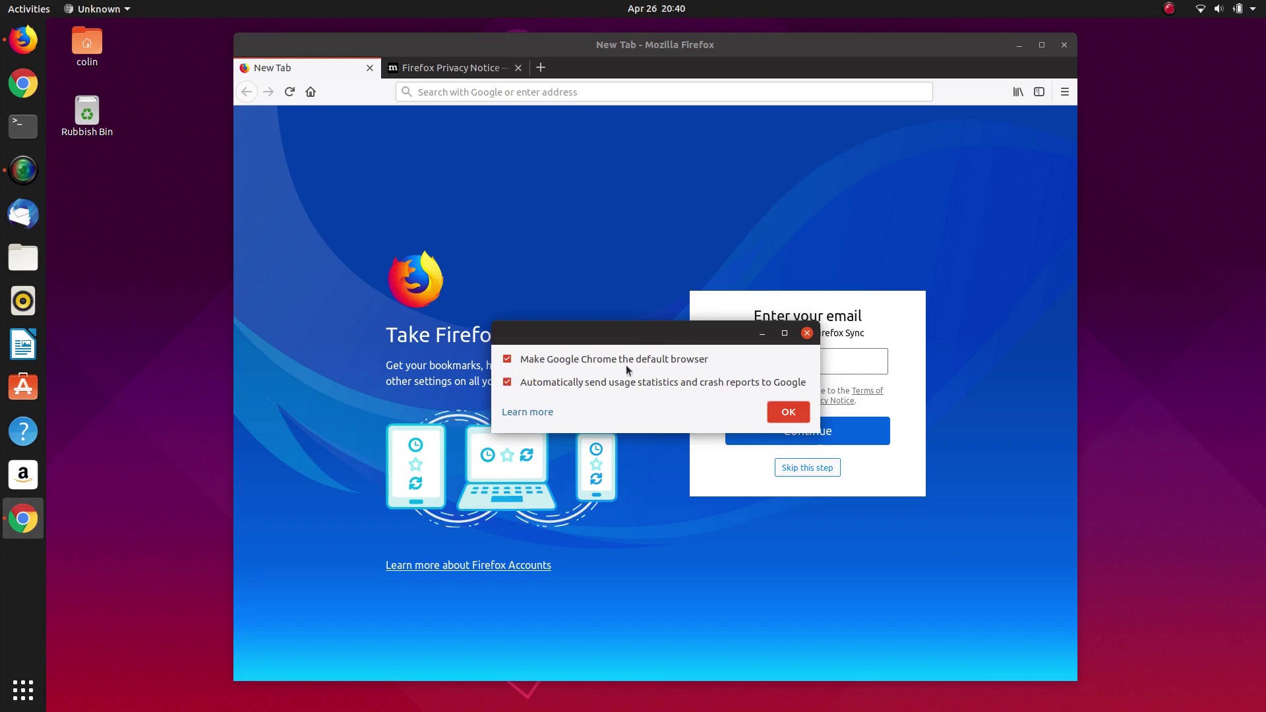
# Step: Untick usage reports and default-browser in Chrome's first-run dialog, accept, then close Chrome
pyautogui.click(508, 383)
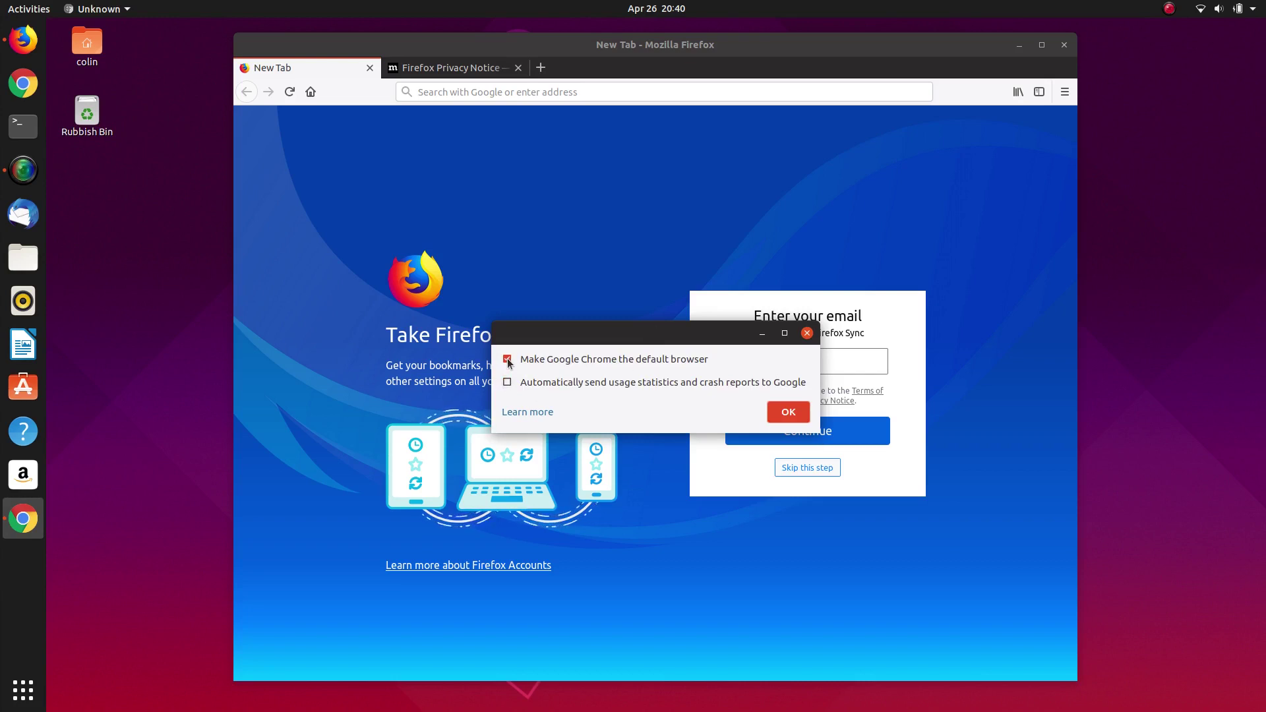
pyautogui.click(507, 359)
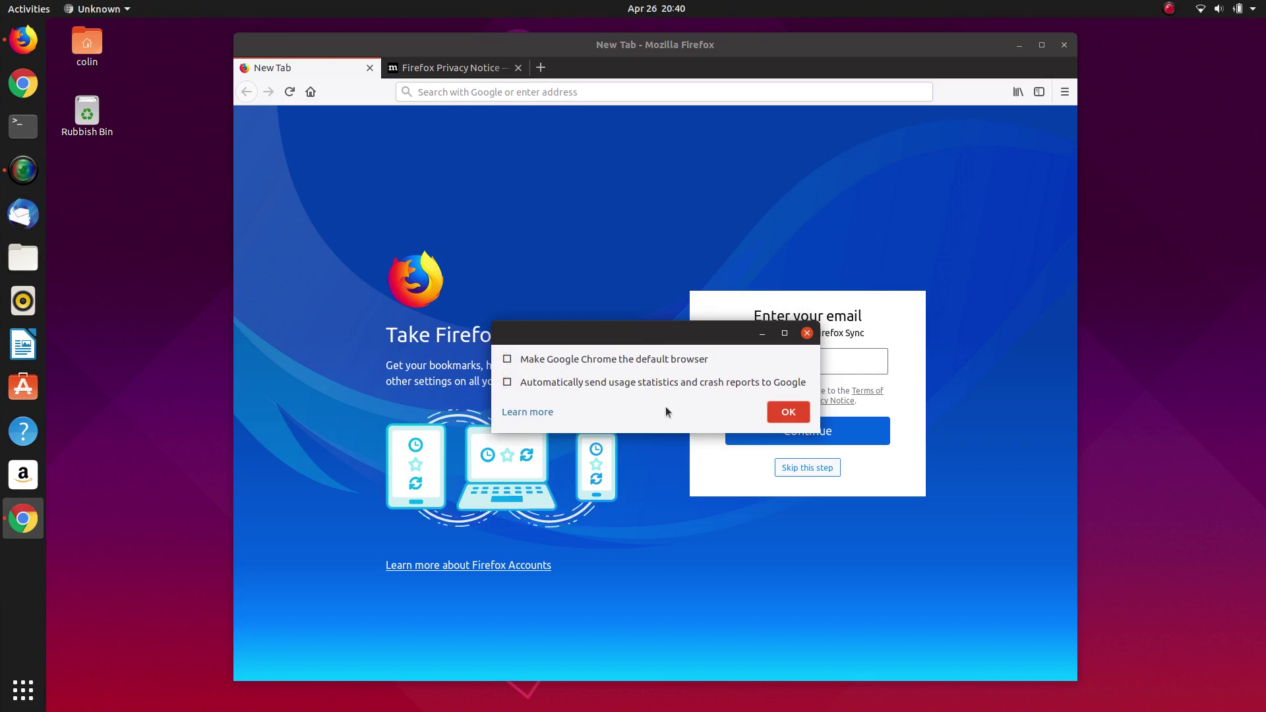
pyautogui.click(789, 413)
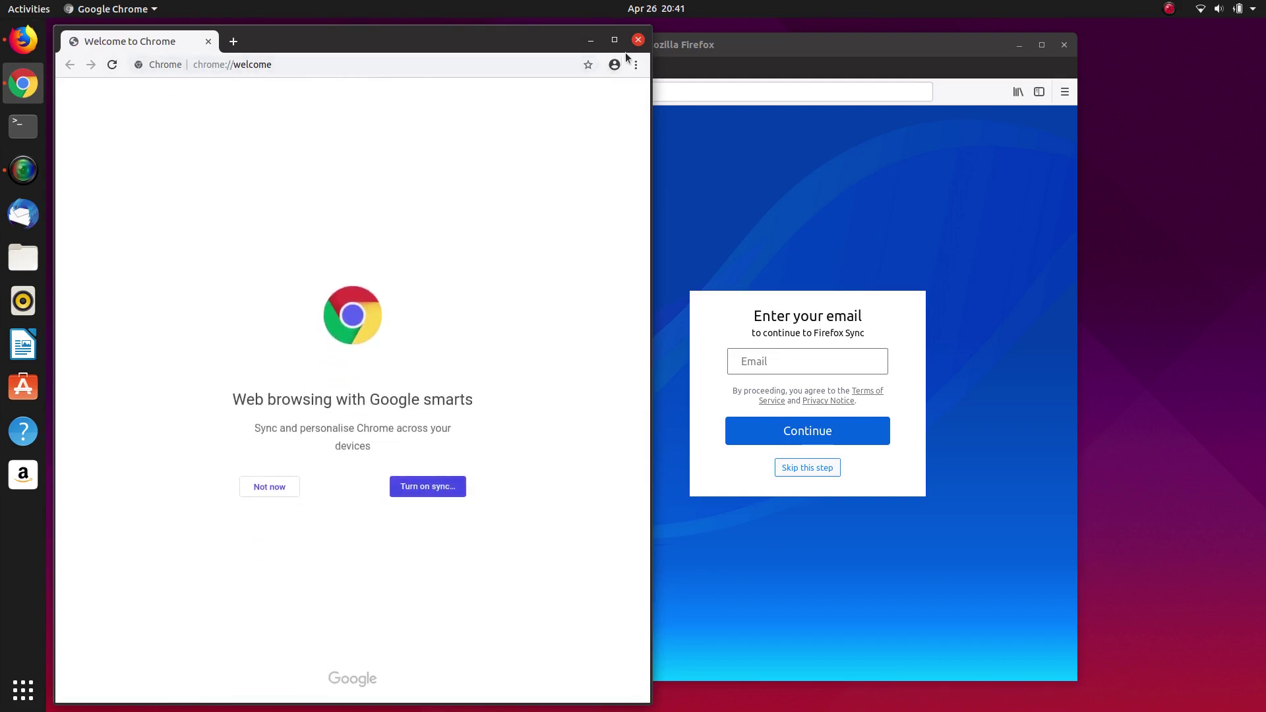
pyautogui.click(638, 41)
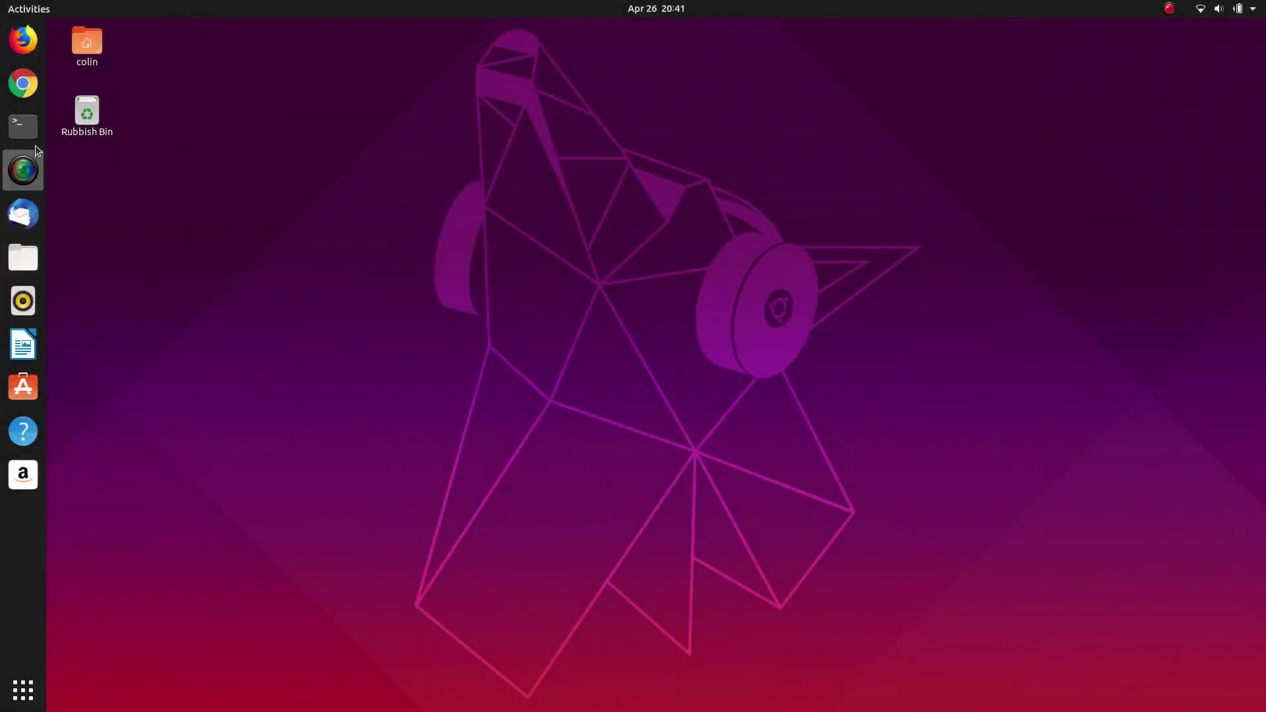
# Step: Look inside the Rubbish Bin, then reopen Files on the 927 GB Volume
pyautogui.click(24, 264)
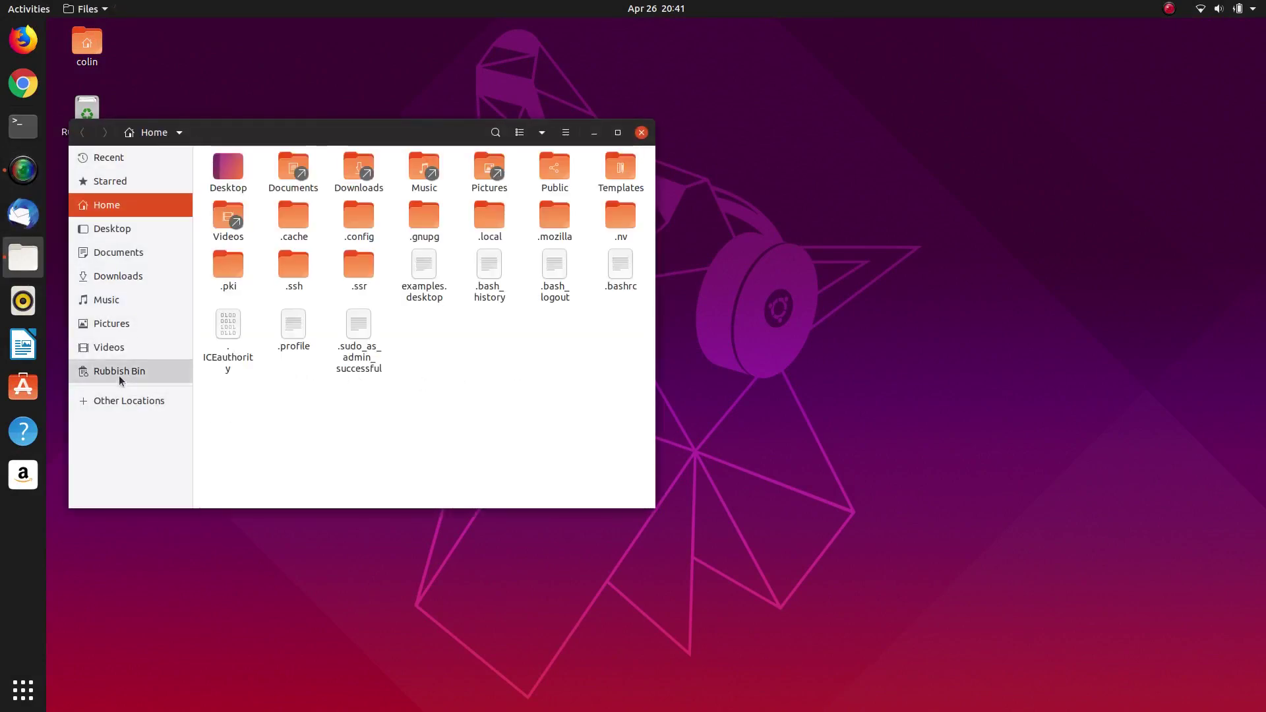
pyautogui.click(118, 374)
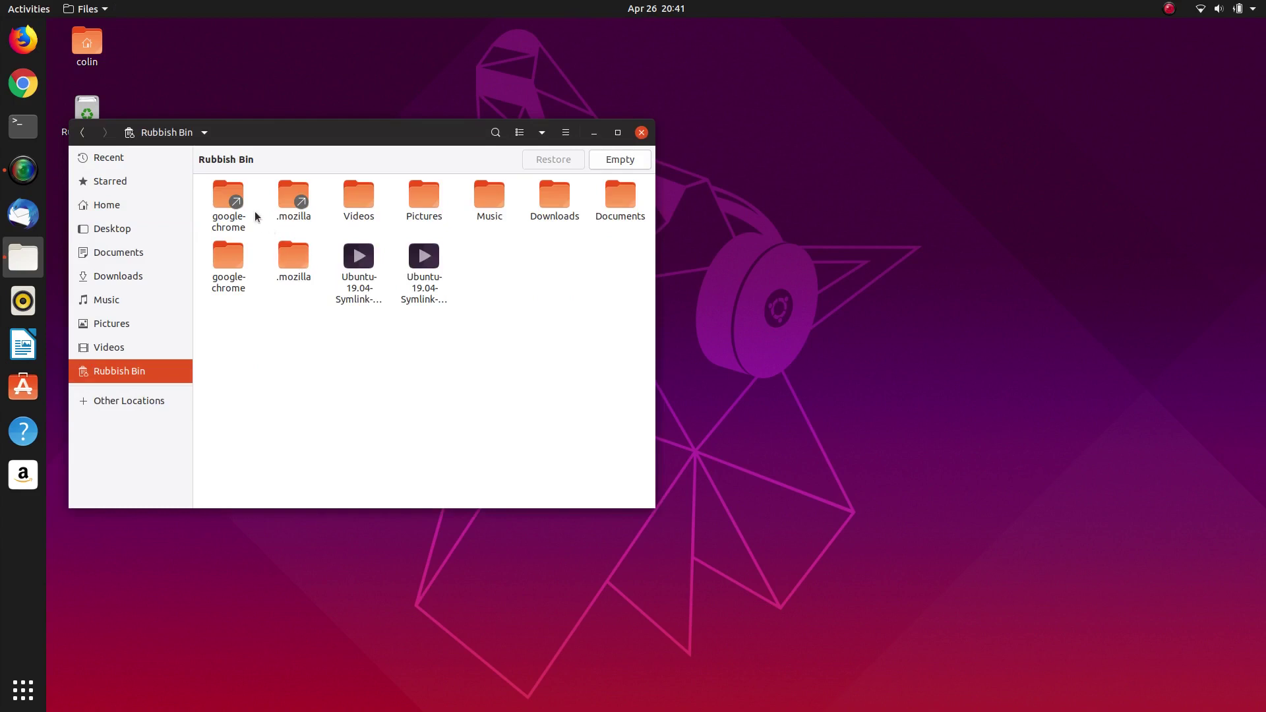
pyautogui.click(641, 132)
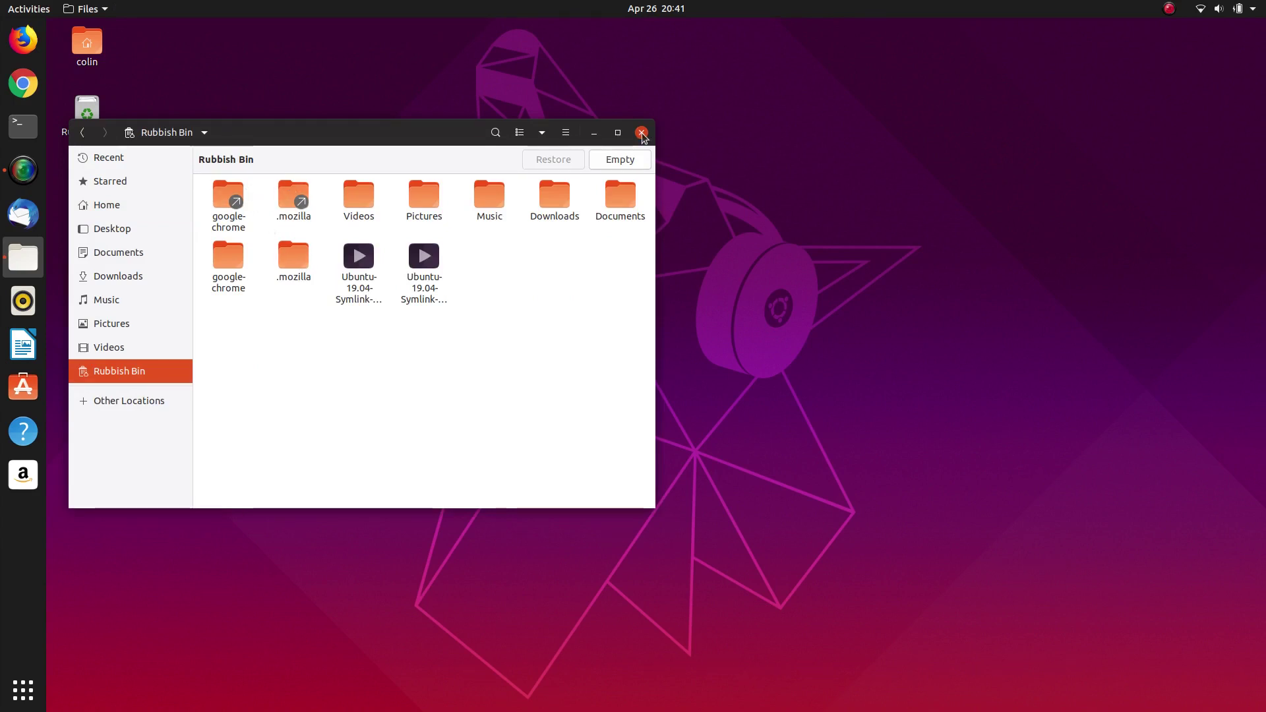
pyautogui.click(23, 257)
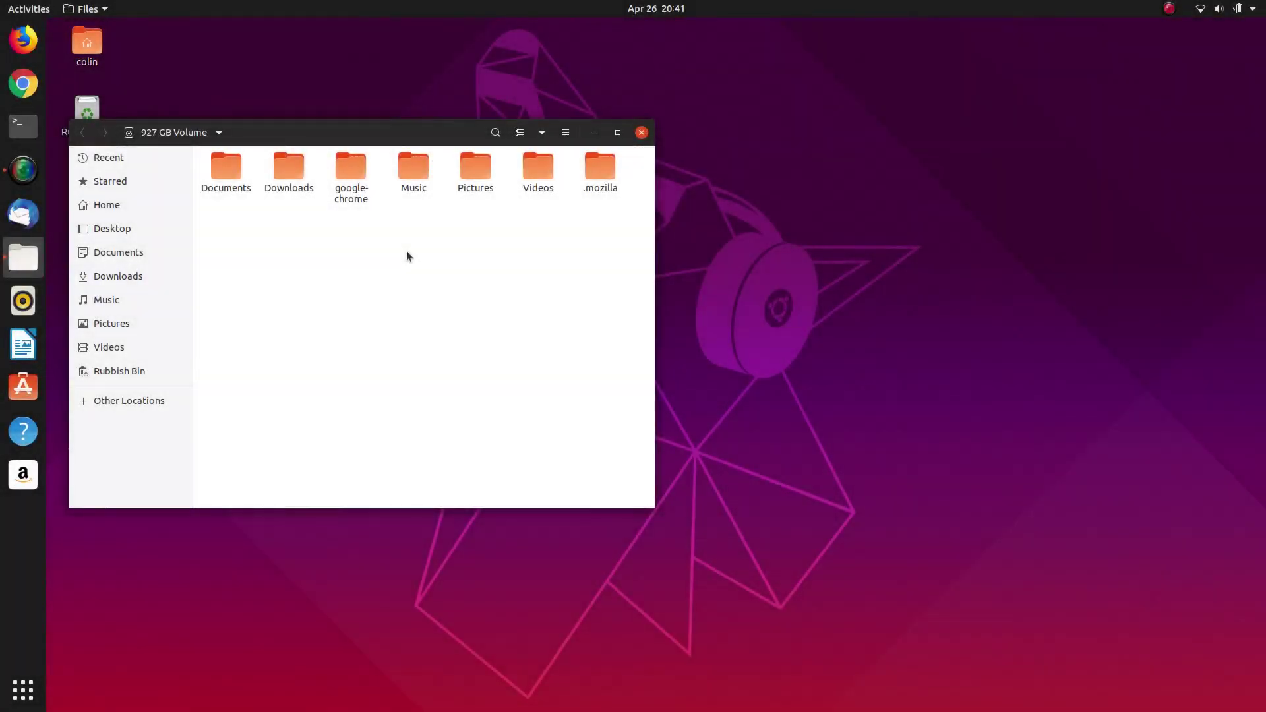
# Step: Create 'Link to google-chrome' and 'Link to .mozilla' on the 927 GB Volume
pyautogui.rightClick(346, 167)
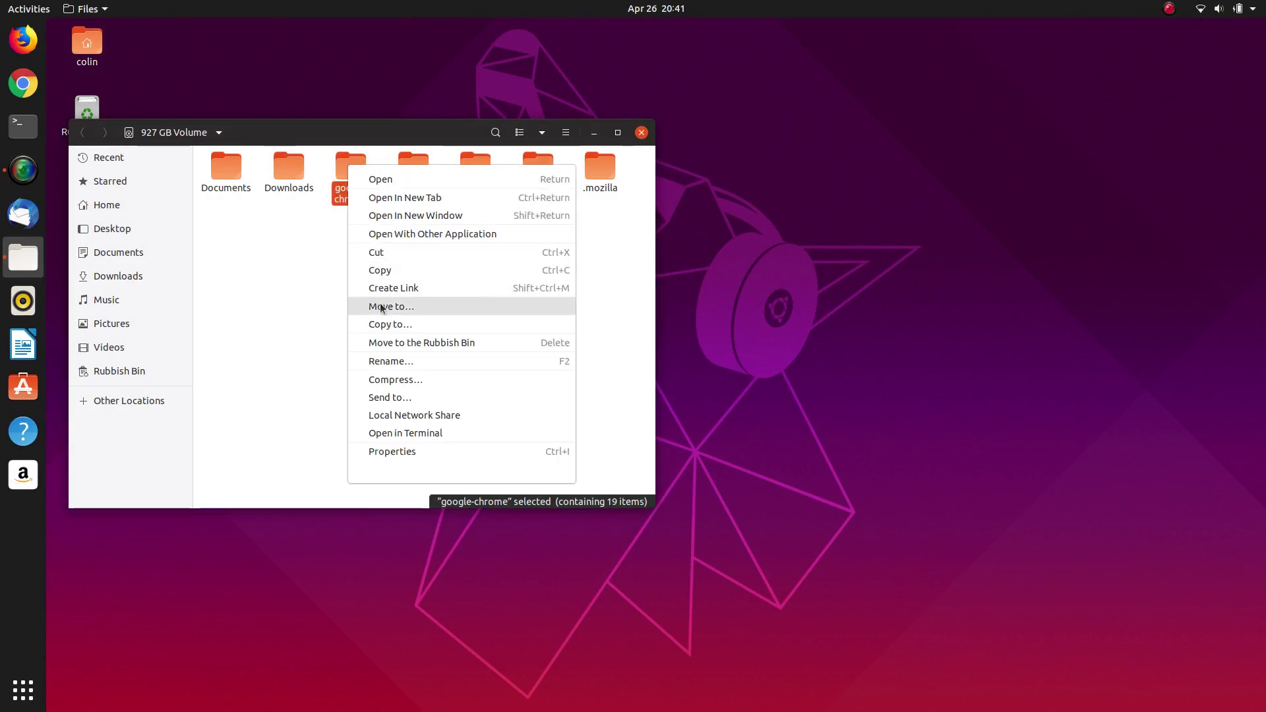
pyautogui.click(394, 288)
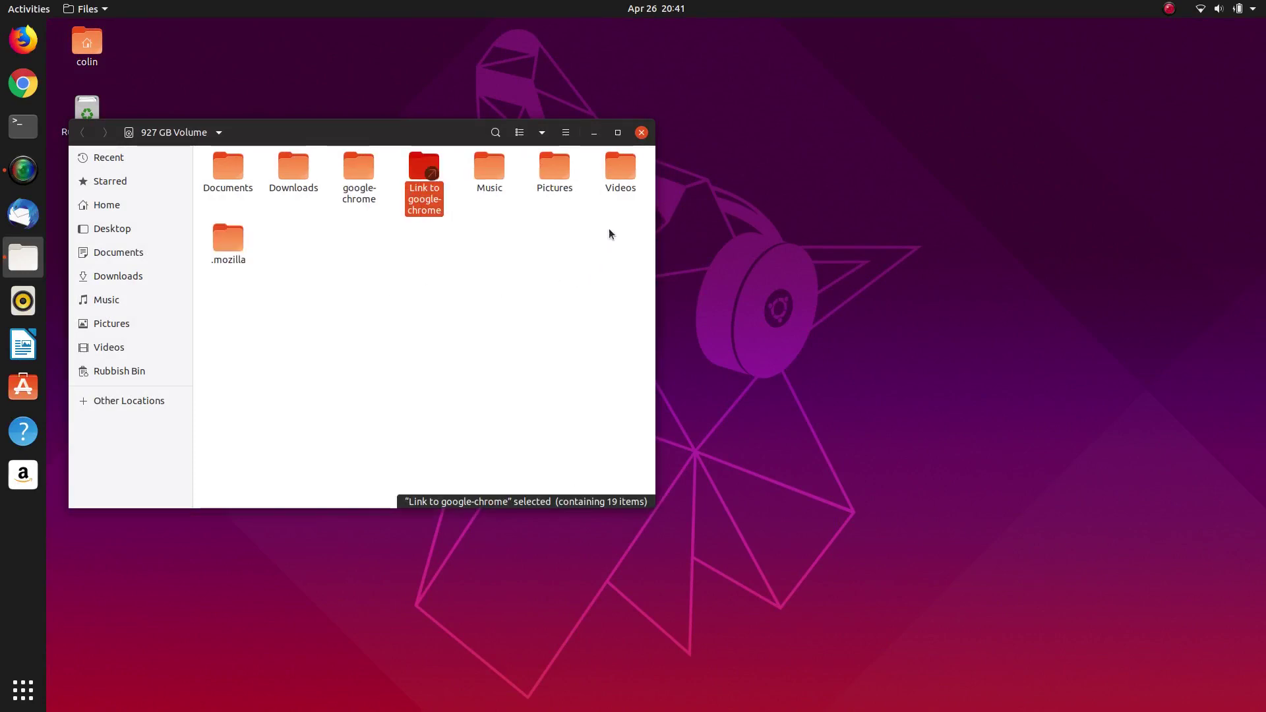
pyautogui.rightClick(224, 242)
pyautogui.click(267, 367)
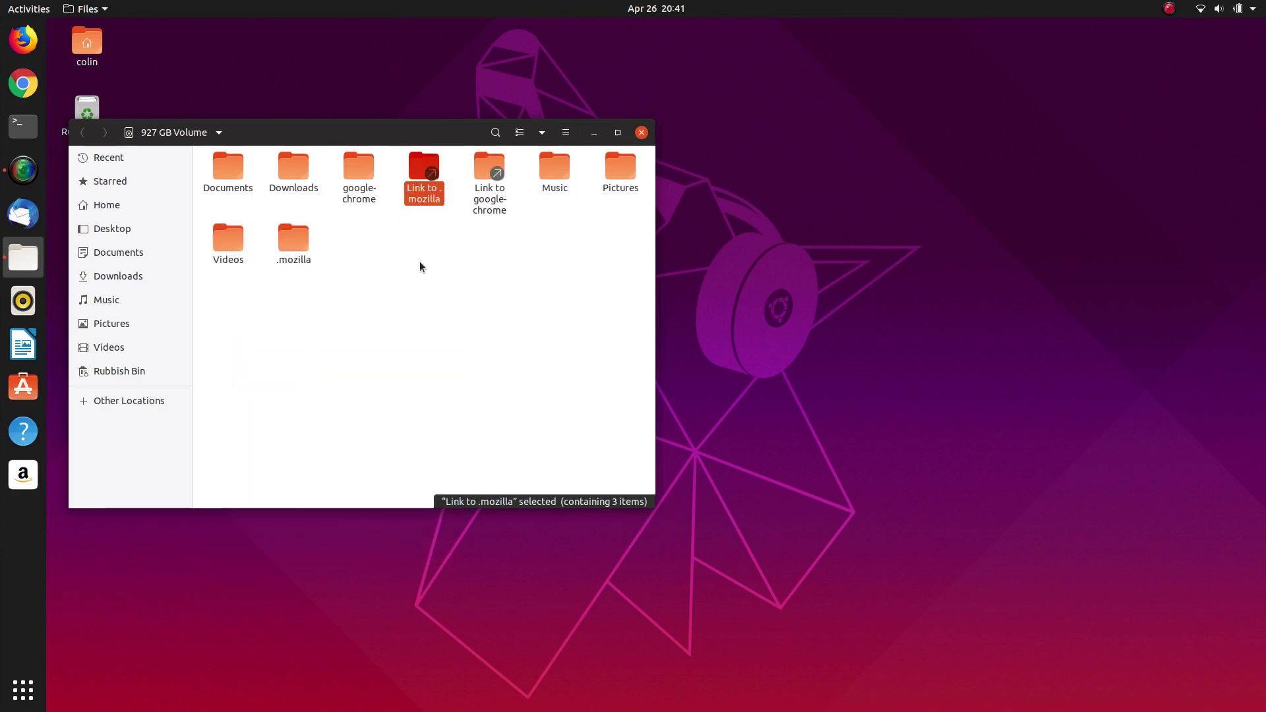
# Step: Open a second Files window at Home and trash its original .mozilla folder
pyautogui.rightClick(23, 267)
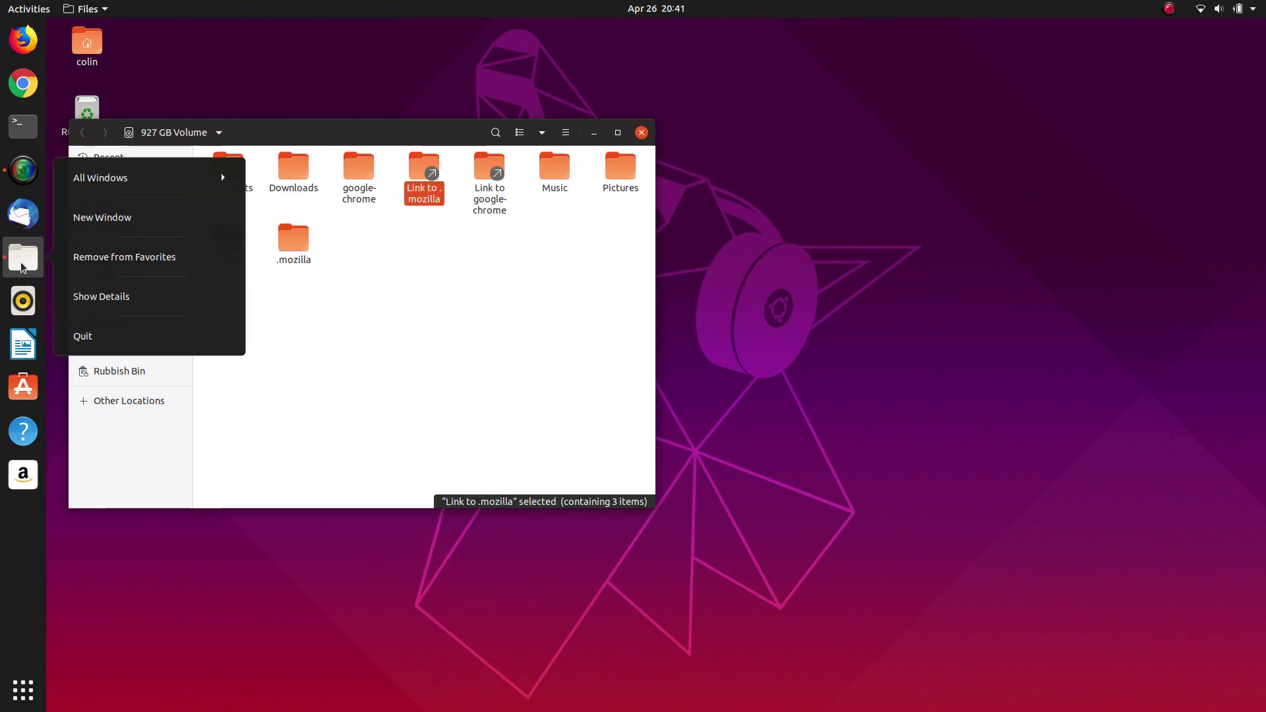
pyautogui.click(104, 220)
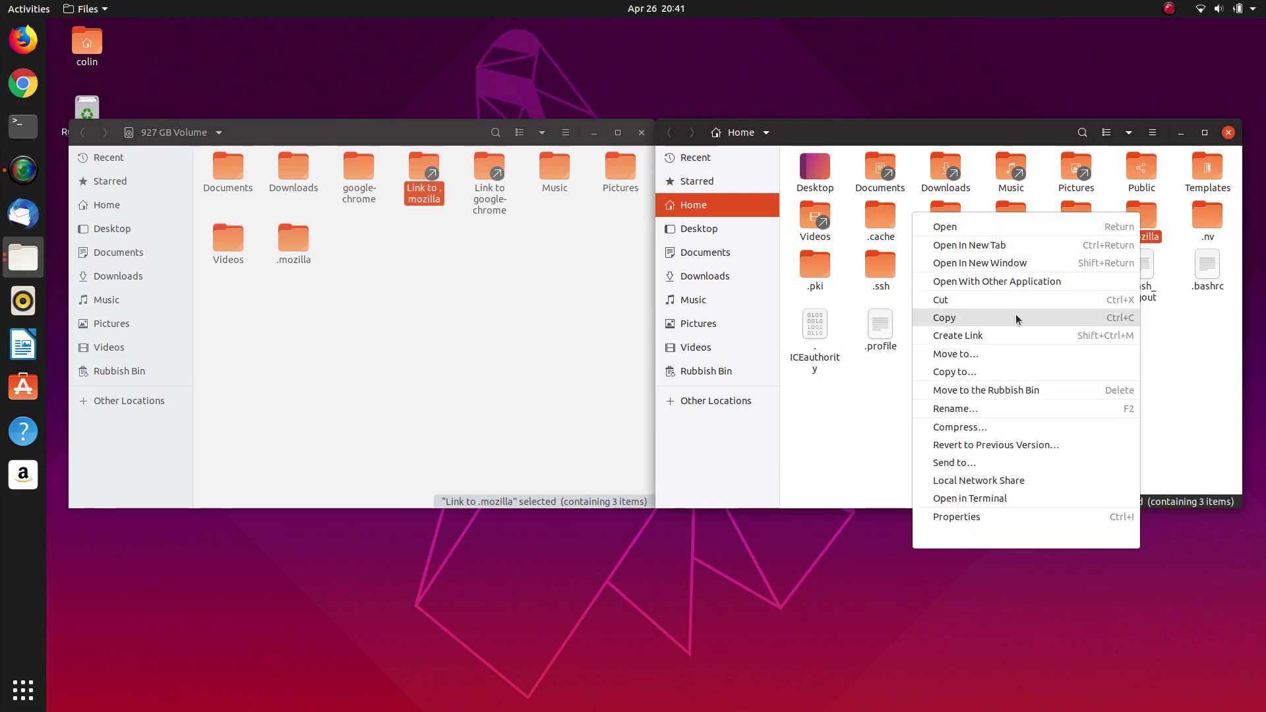
pyautogui.click(971, 391)
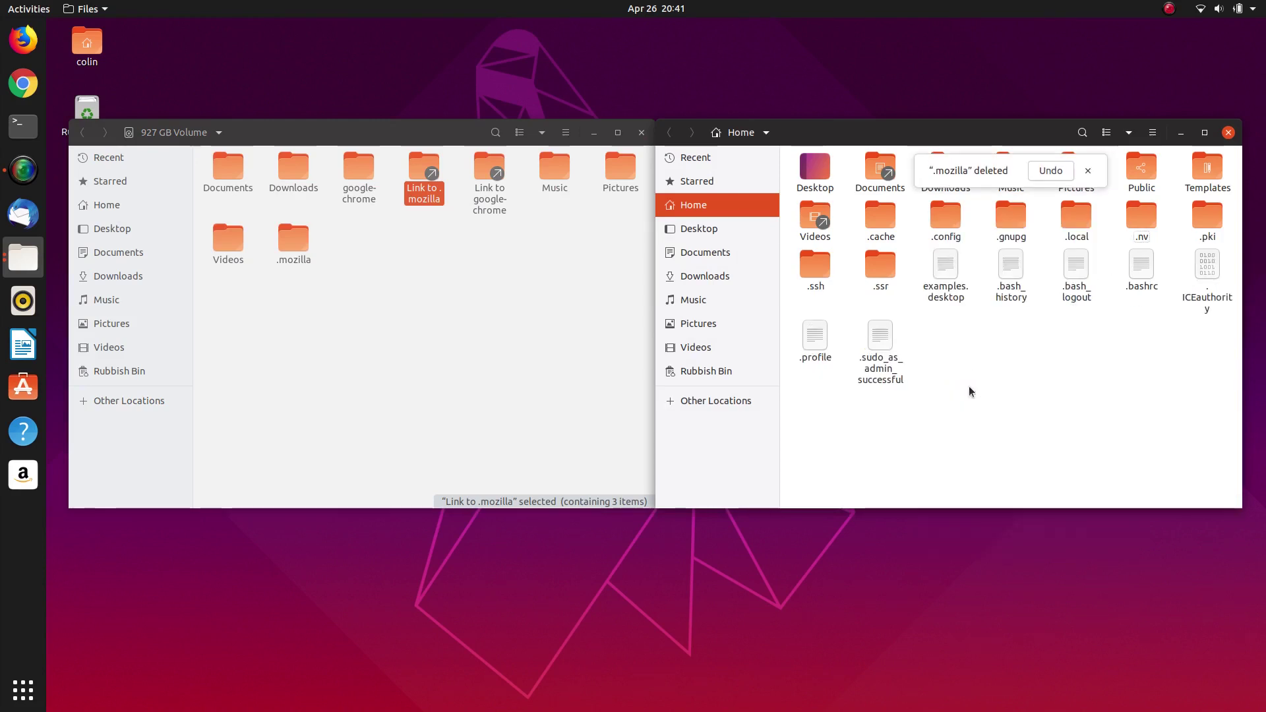
# Step: Move 'Link to .mozilla' from the 927 GB Volume into the Home folder
pyautogui.rightClick(422, 168)
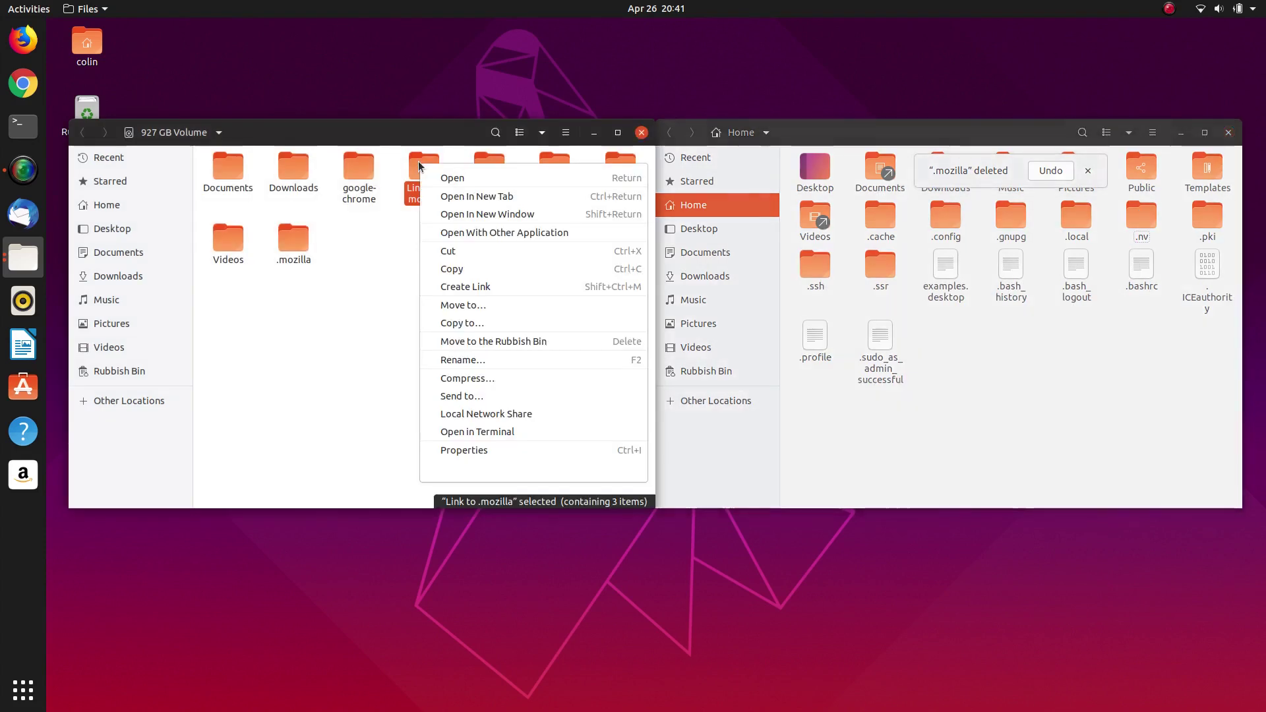
pyautogui.click(455, 251)
pyautogui.rightClick(1098, 357)
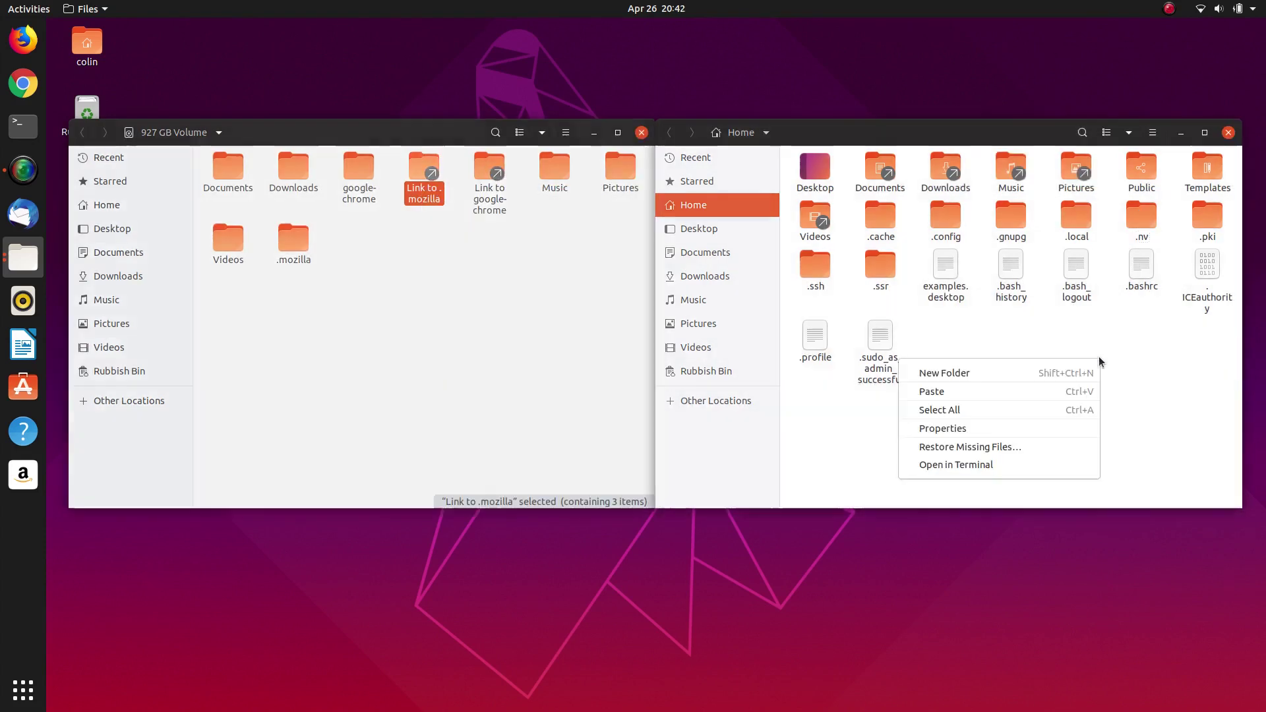
pyautogui.click(1023, 392)
# Step: Rename the pasted 'Link to .mozilla' in Home to .mozilla
pyautogui.rightClick(1011, 167)
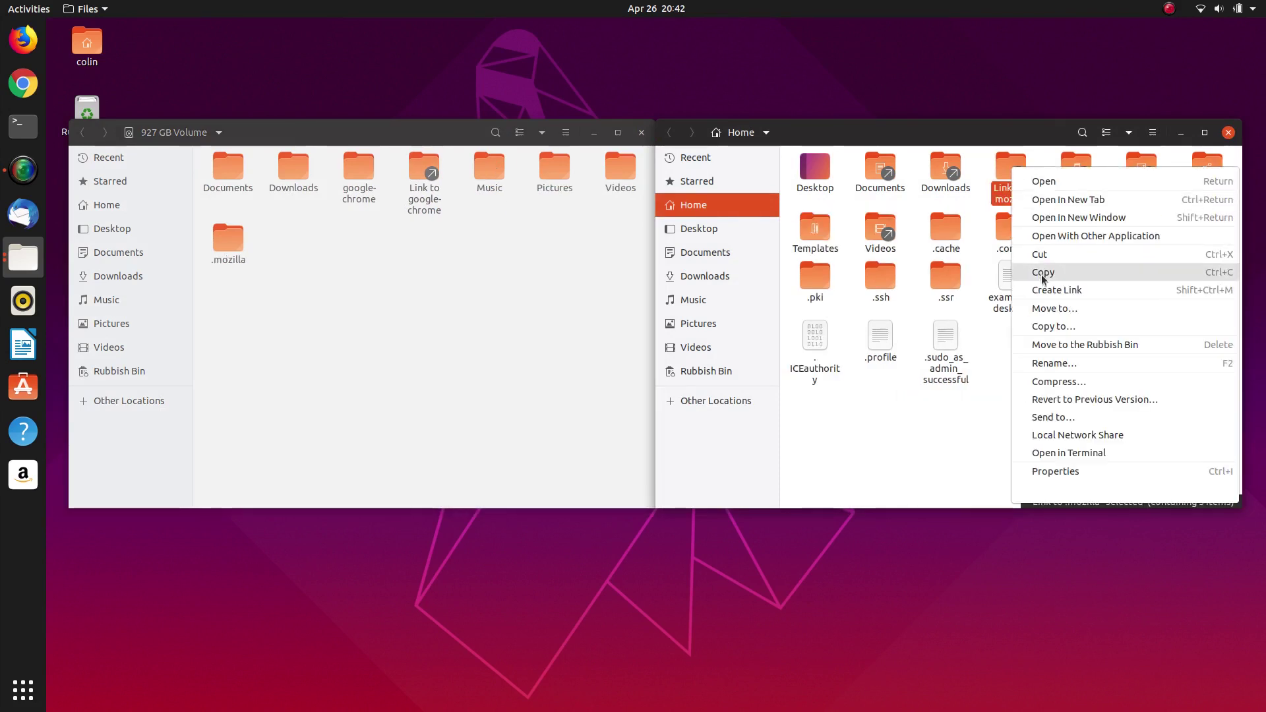
pyautogui.click(1061, 364)
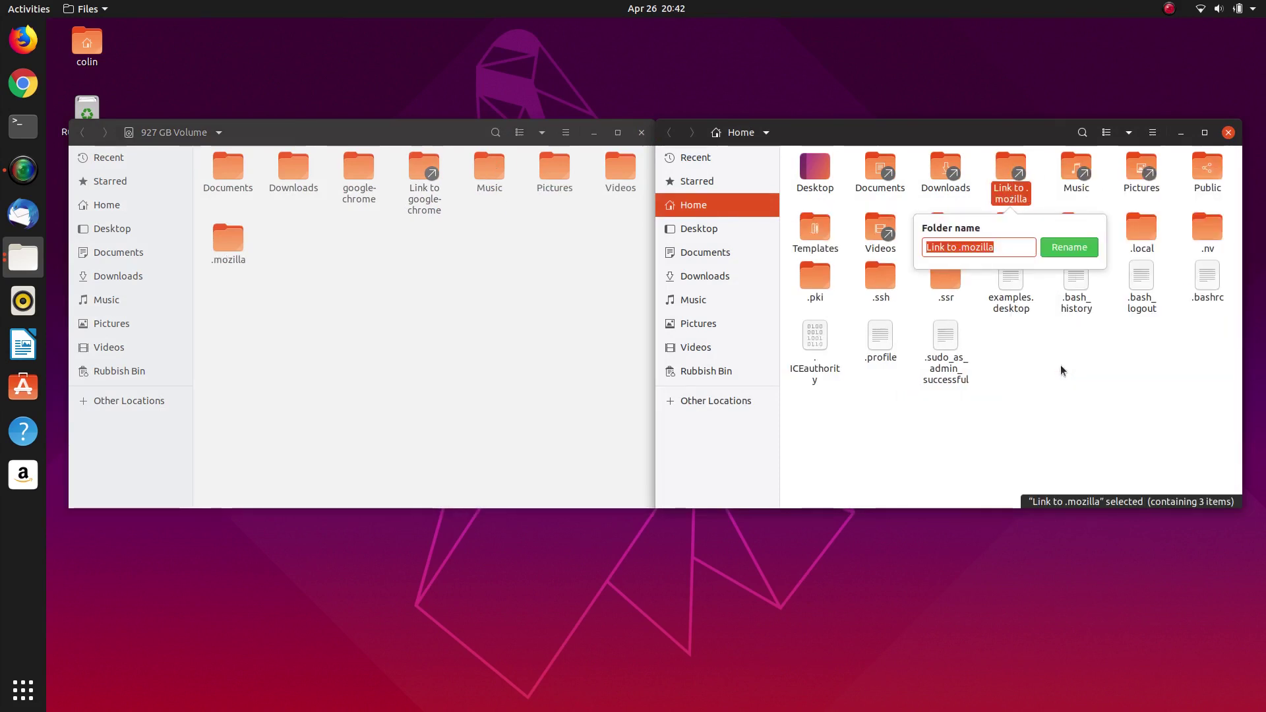
pyautogui.press('Home')
pyautogui.press('Delete')
pyautogui.press('Delete')
pyautogui.press('Delete')
pyautogui.press('Delete')
pyautogui.press('Delete')
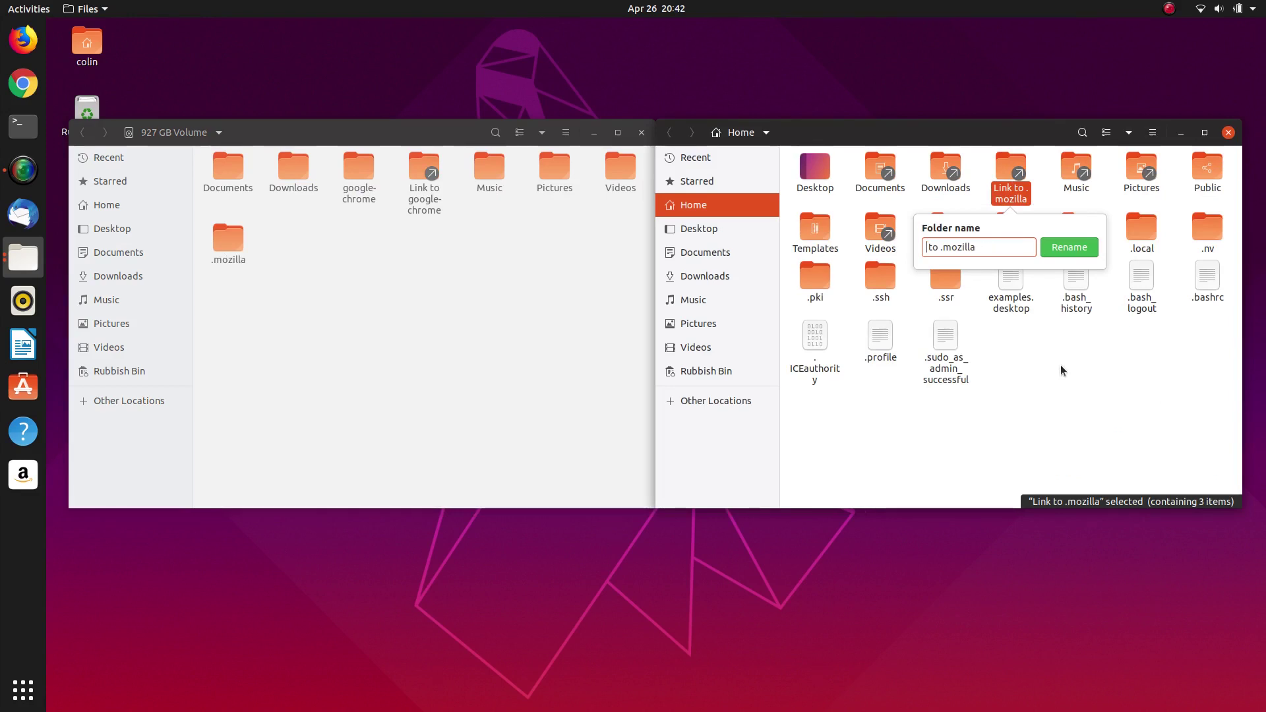
pyautogui.press('Delete')
pyautogui.press('Delete')
pyautogui.press('Delete')
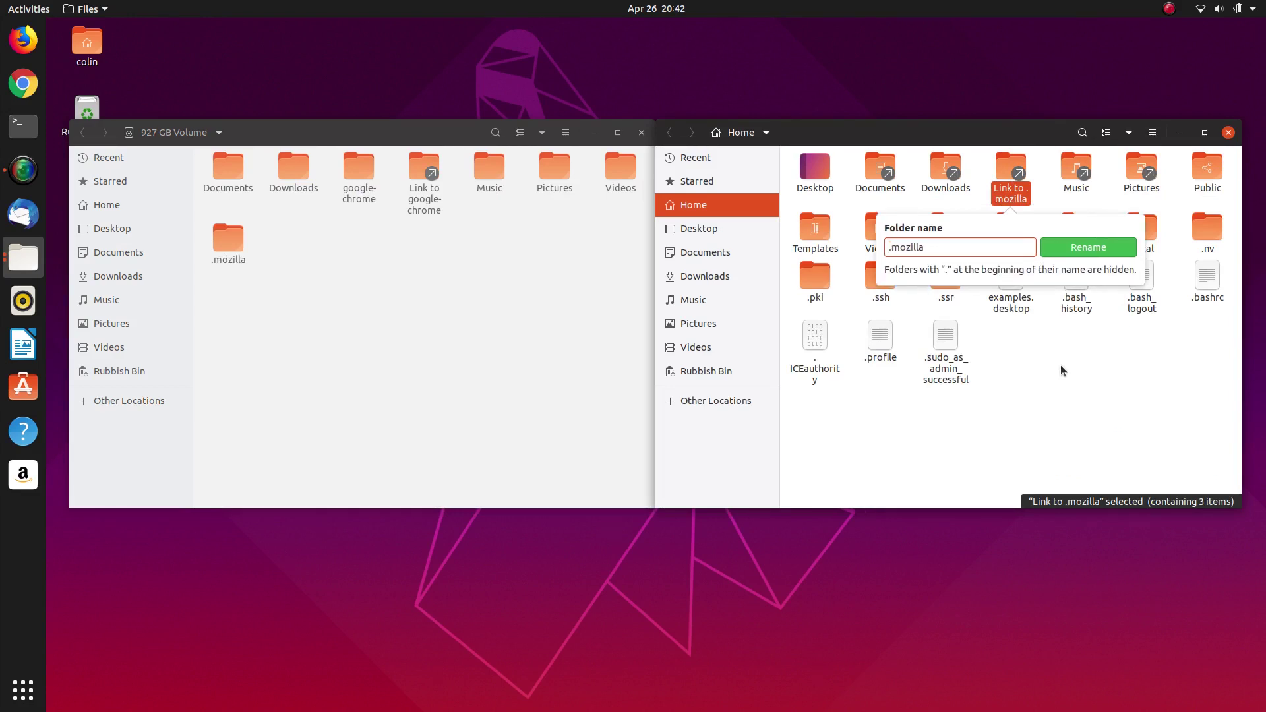
pyautogui.press('Return')
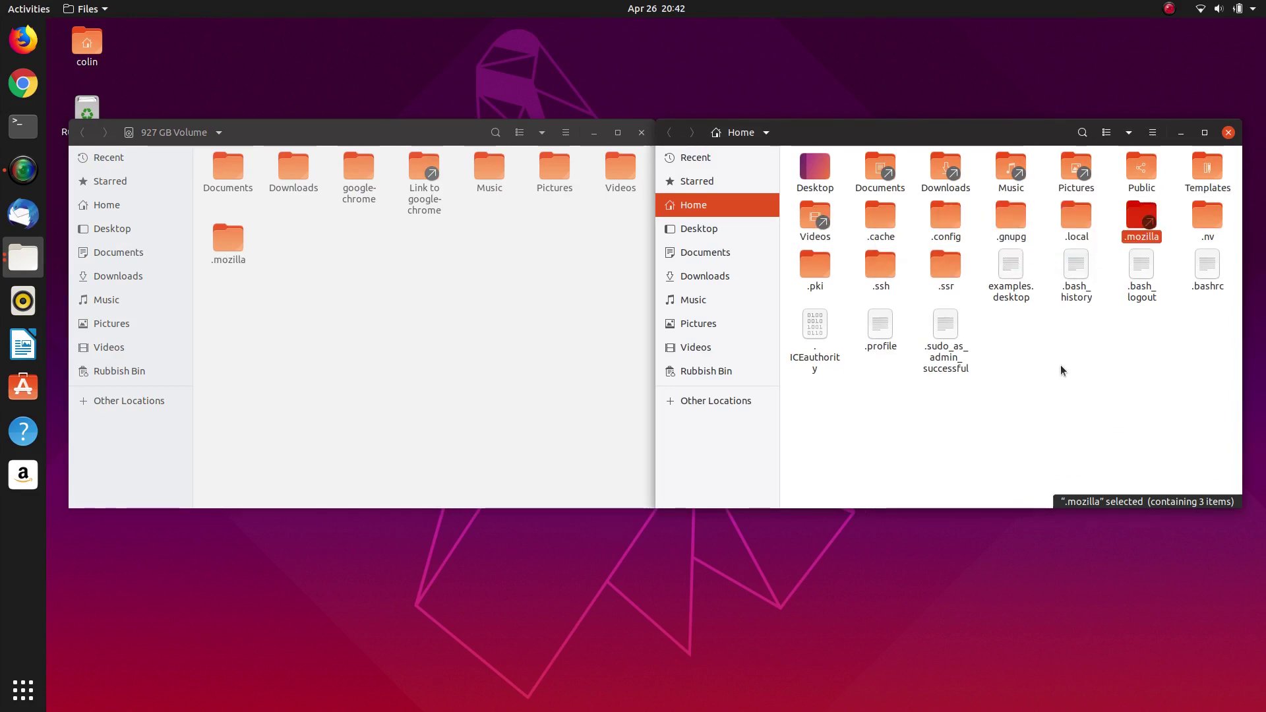
pyautogui.rightClick(431, 181)
# Step: Cut 'Link to google-chrome' and trash the original google-chrome folder in Home's .config
pyautogui.click(461, 251)
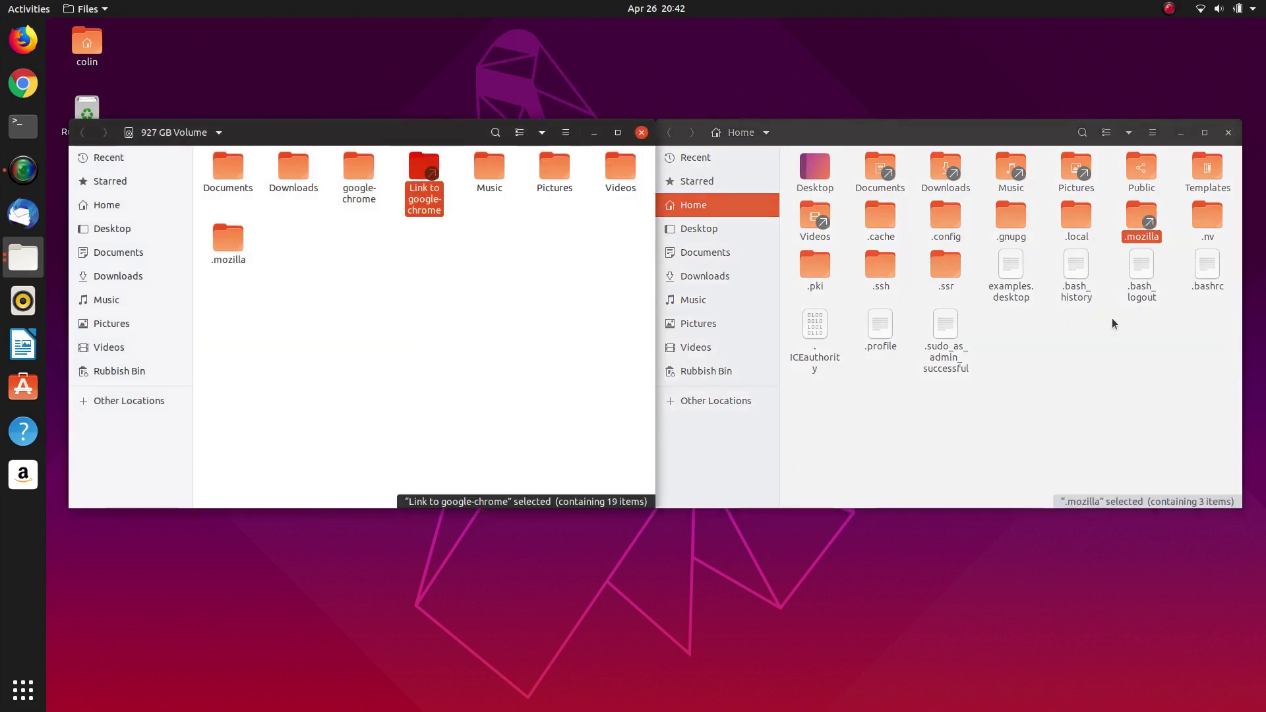
pyautogui.doubleClick(946, 218)
pyautogui.rightClick(1012, 327)
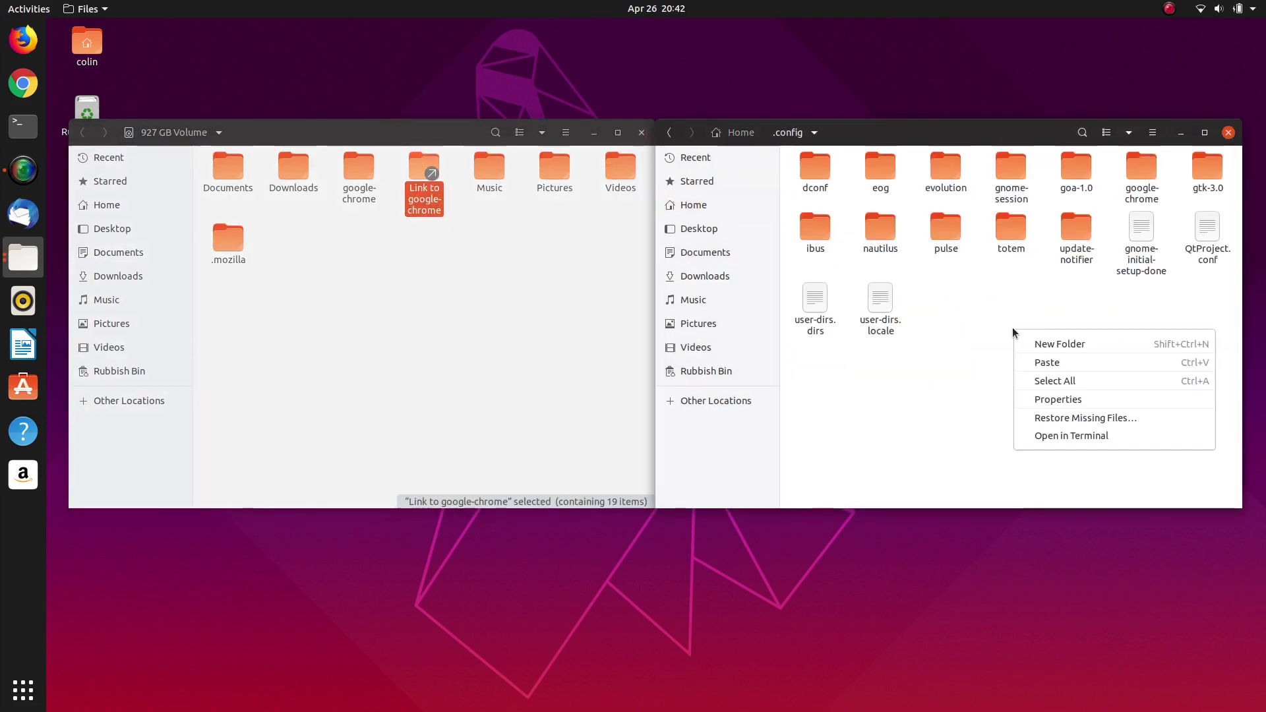
pyautogui.click(980, 334)
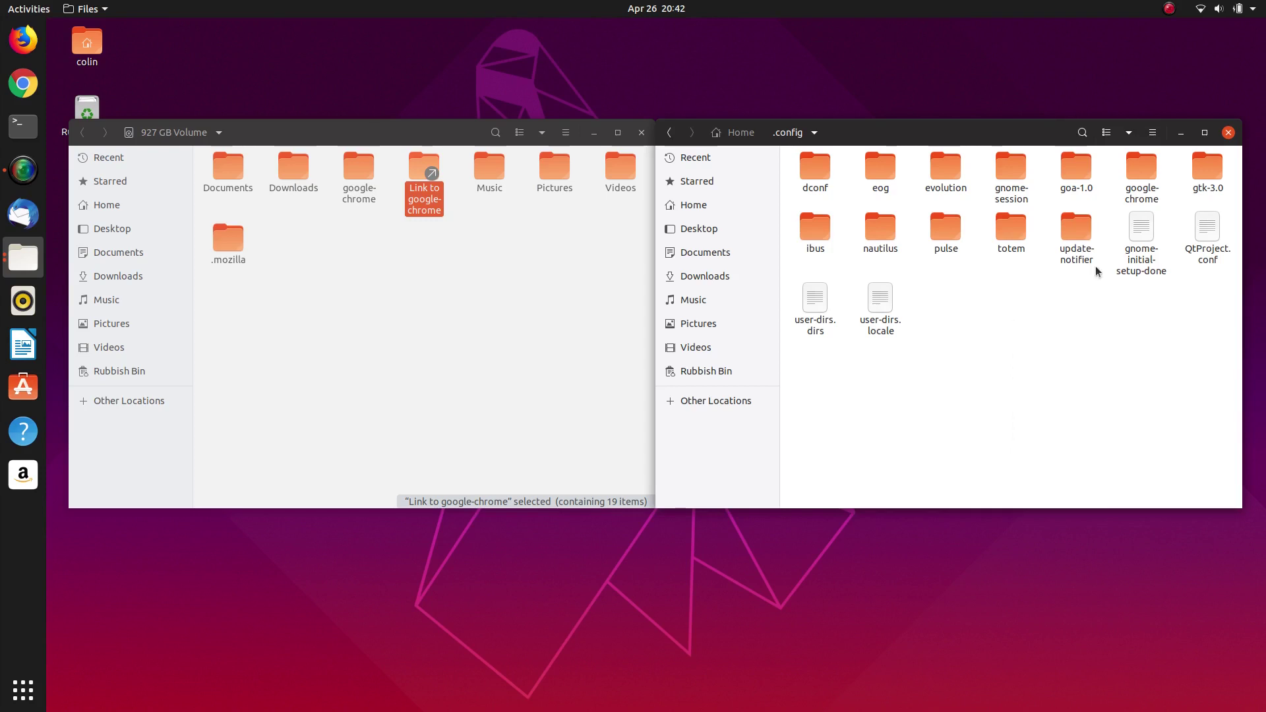
pyautogui.rightClick(1146, 167)
pyautogui.click(992, 358)
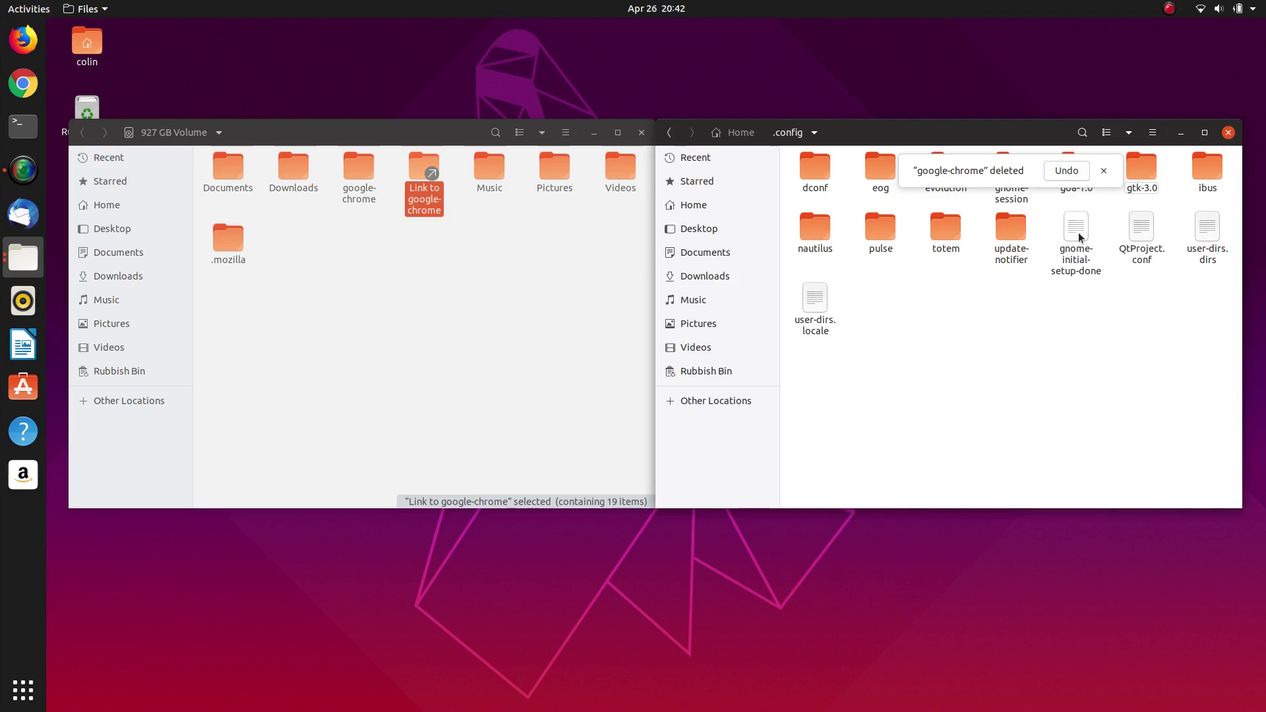
# Step: Paste the link into .config, rename it google-chrome, and close both Files windows
pyautogui.rightClick(947, 311)
pyautogui.click(989, 350)
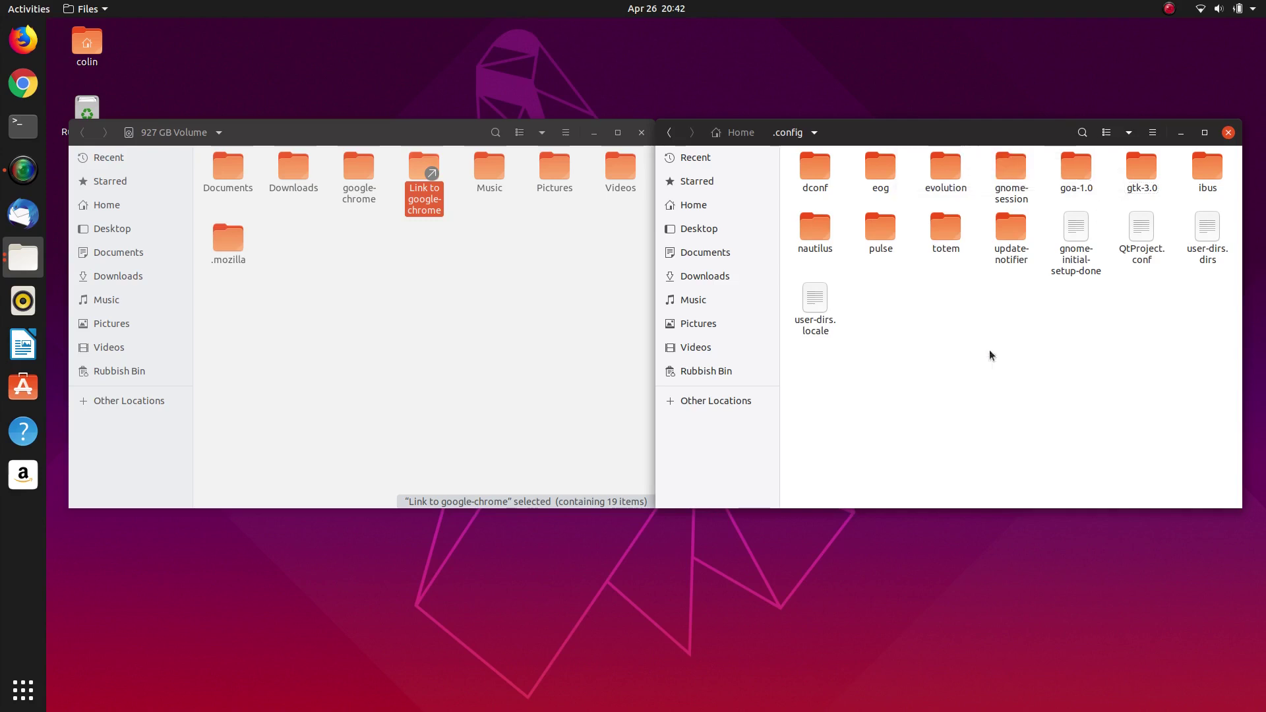
pyautogui.rightClick(806, 220)
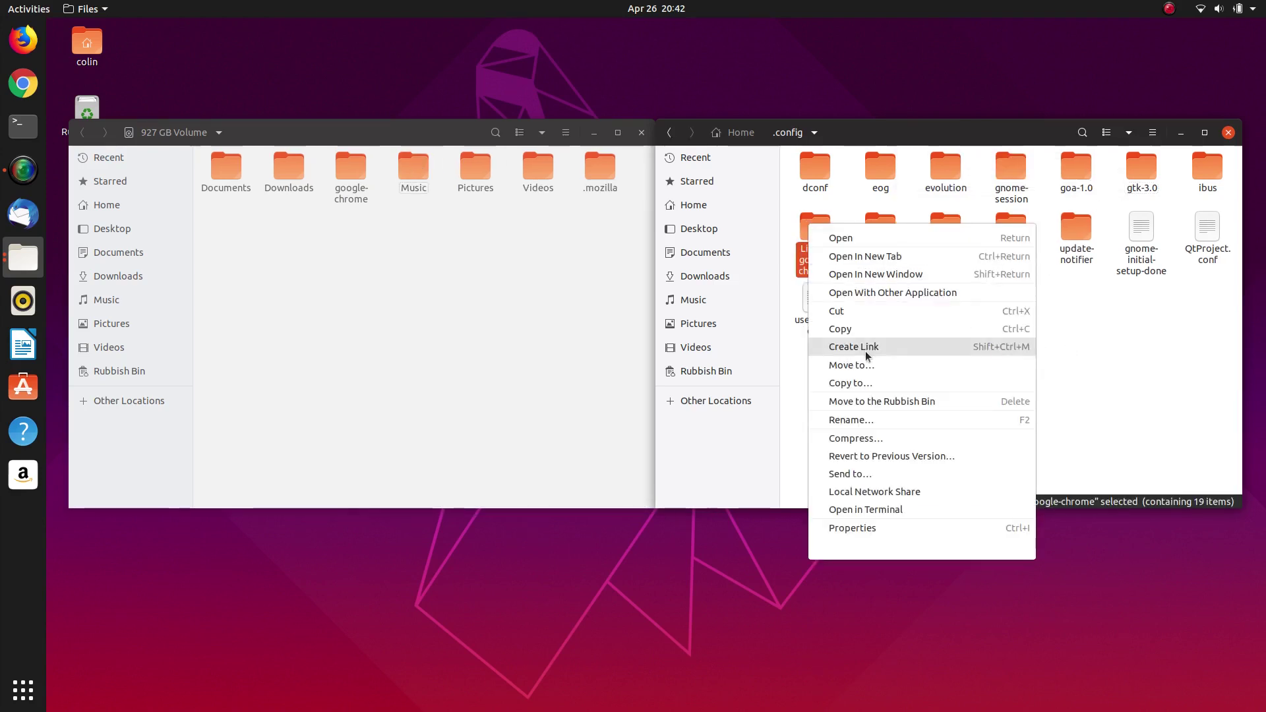
pyautogui.click(860, 414)
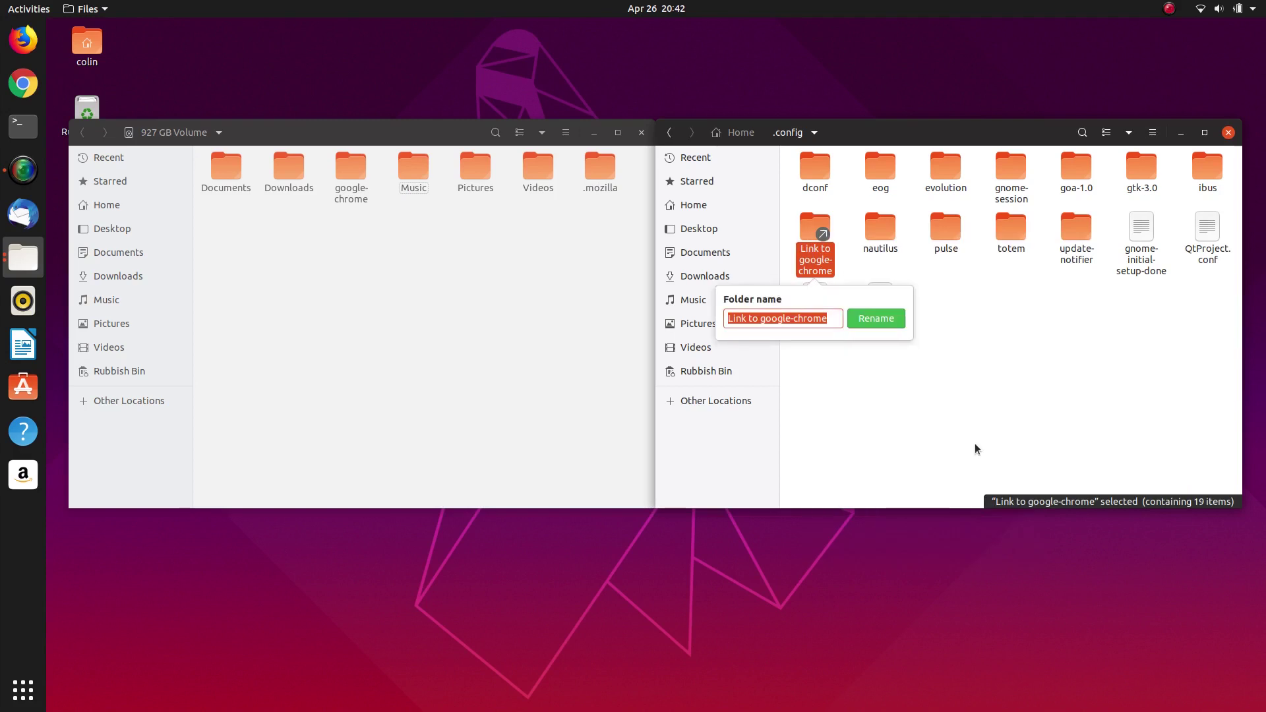
pyautogui.press('Home')
pyautogui.press('Delete')
pyautogui.press('Delete')
pyautogui.press('Delete')
pyautogui.press('Delete')
pyautogui.press('Delete')
pyautogui.press('Delete')
pyautogui.press('Delete')
pyautogui.press('Delete')
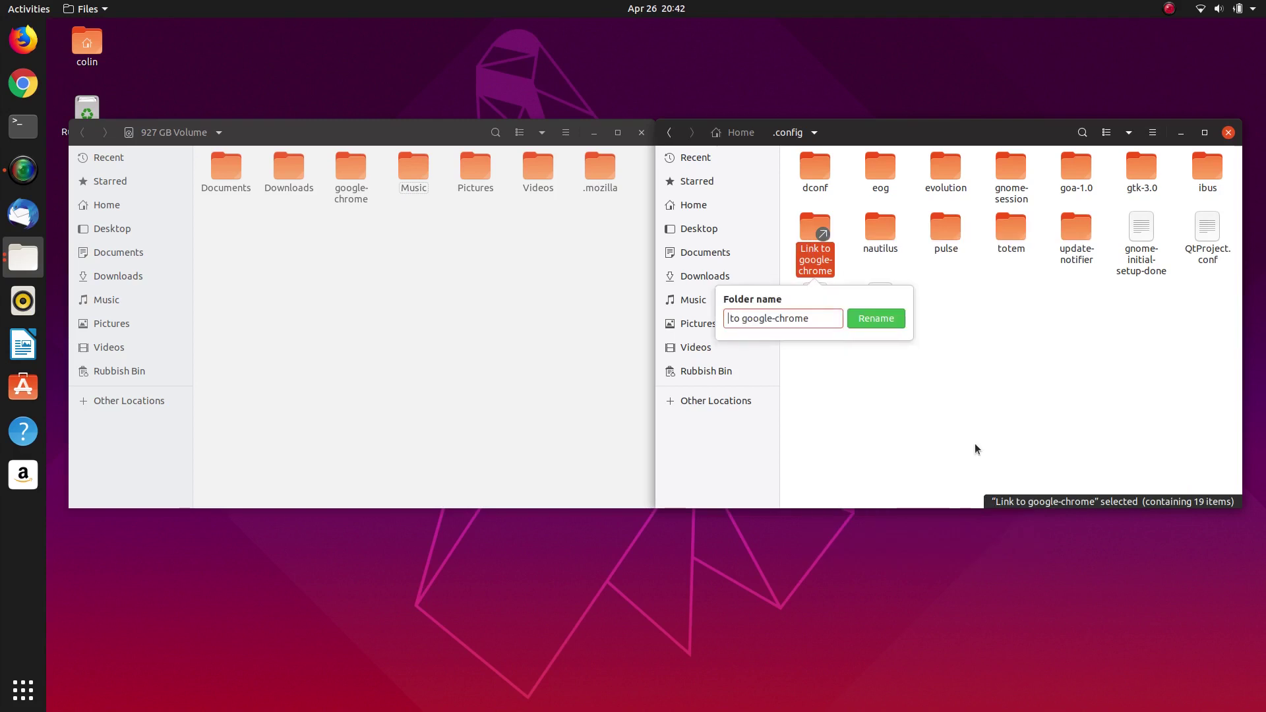
pyautogui.press('Return')
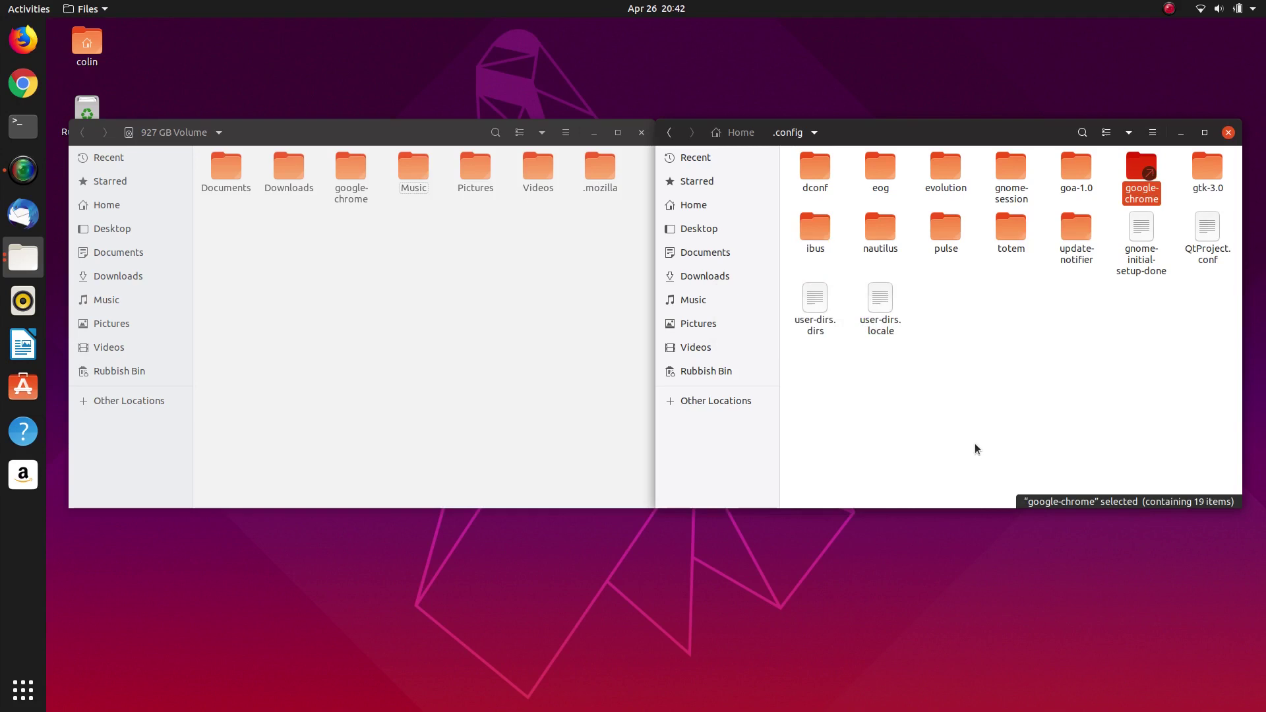
pyautogui.click(1229, 134)
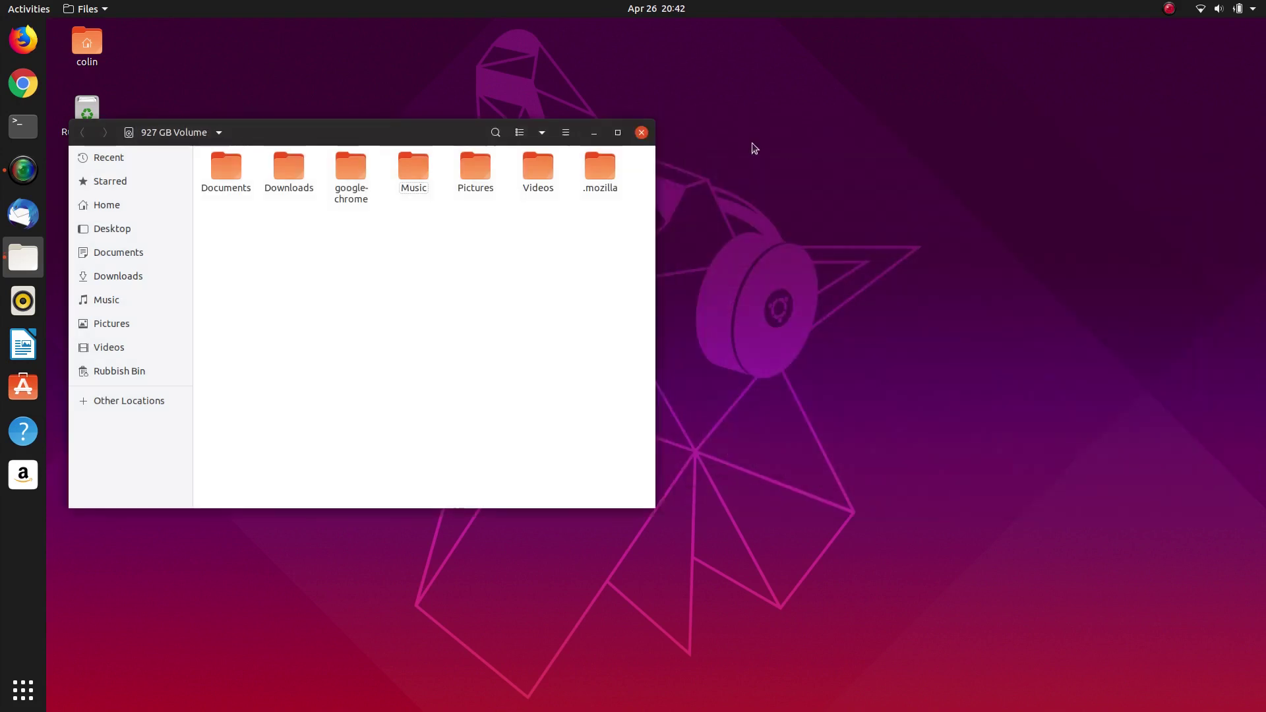
pyautogui.click(643, 135)
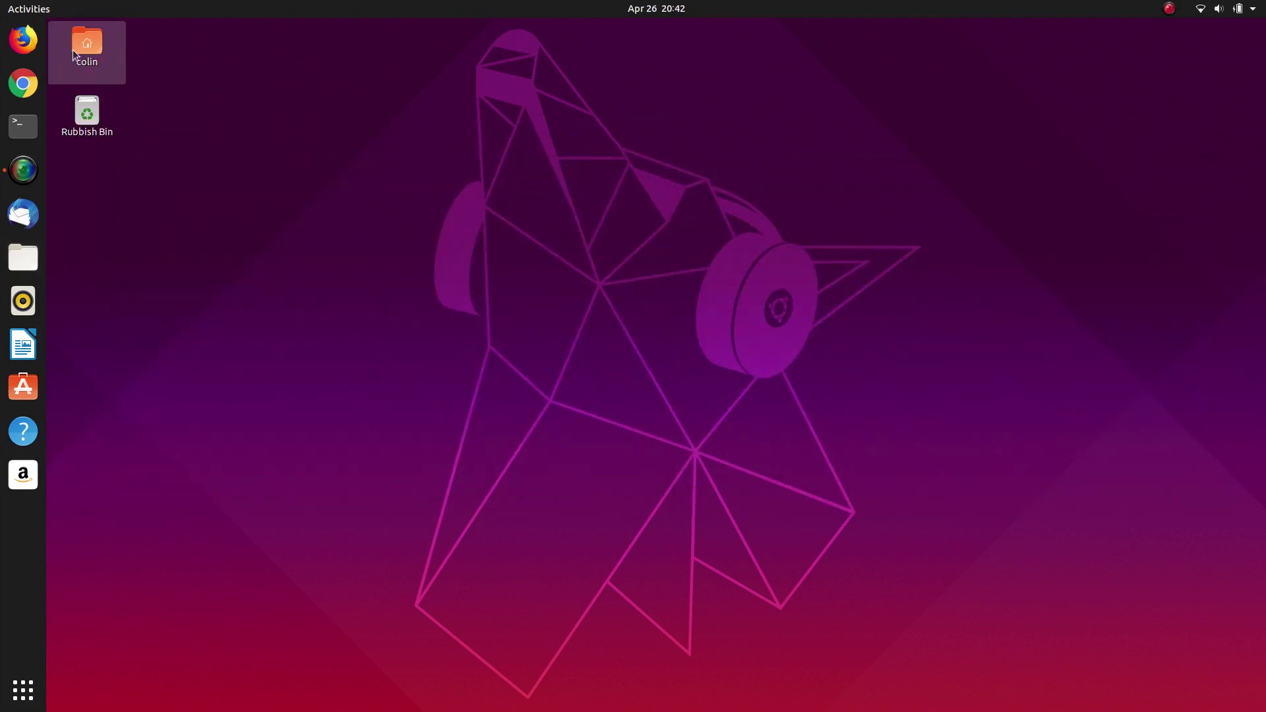
# Step: Launch Firefox and confirm the DistroWatch and PCTLC - YouTube bookmarks remain
pyautogui.click(23, 40)
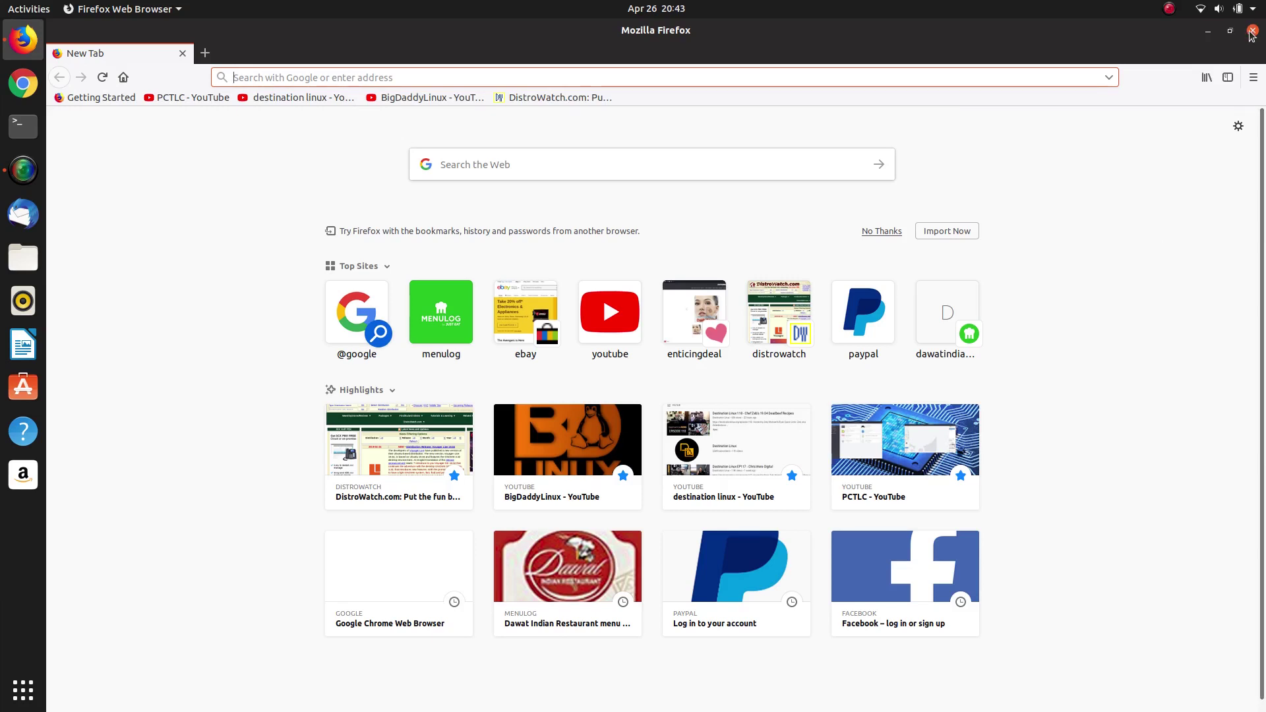
# Step: Check Chrome's DistroWatch, PCTLC and BigDaddyLinux bookmarks, then close Firefox and Chrome
pyautogui.click(1252, 31)
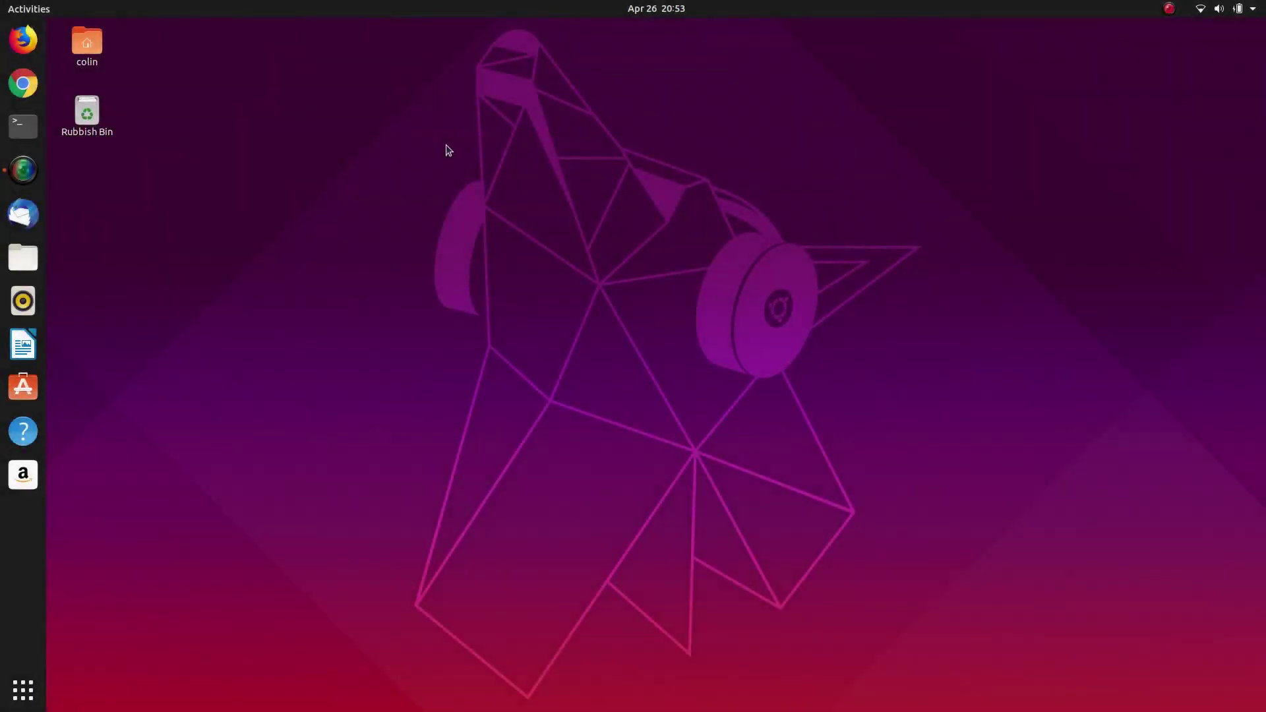
pyautogui.click(22, 86)
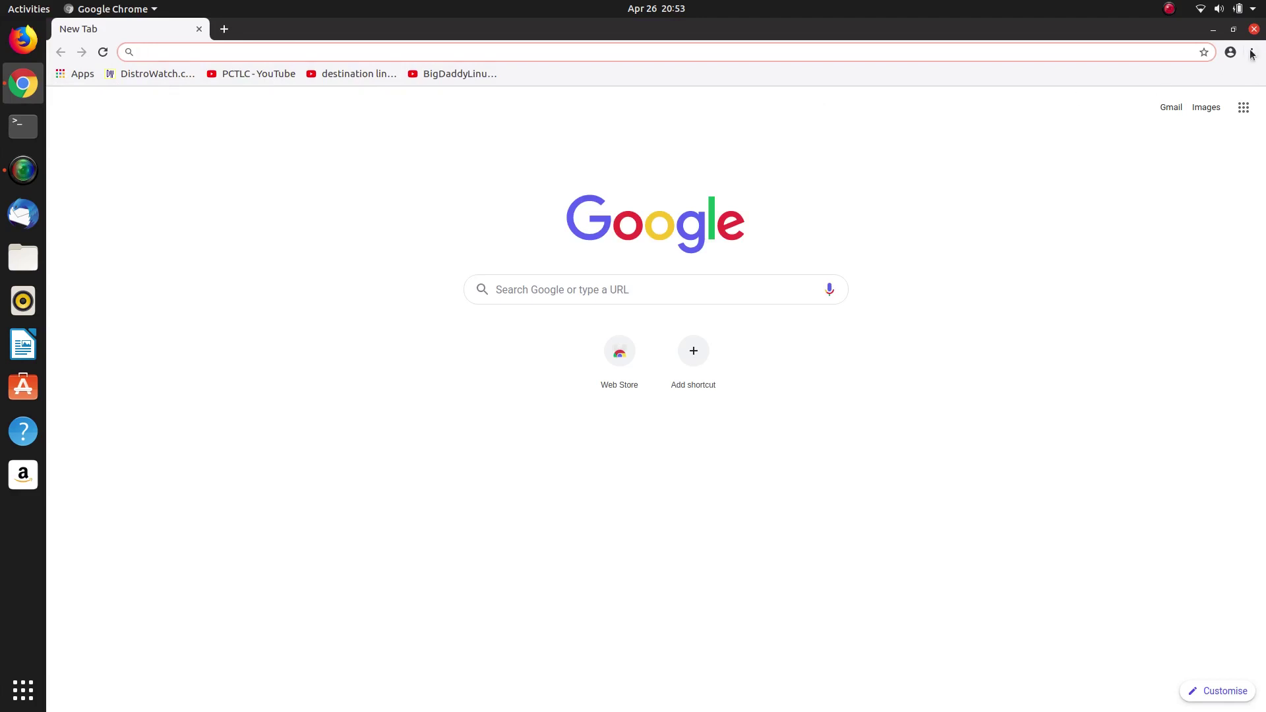
pyautogui.click(23, 36)
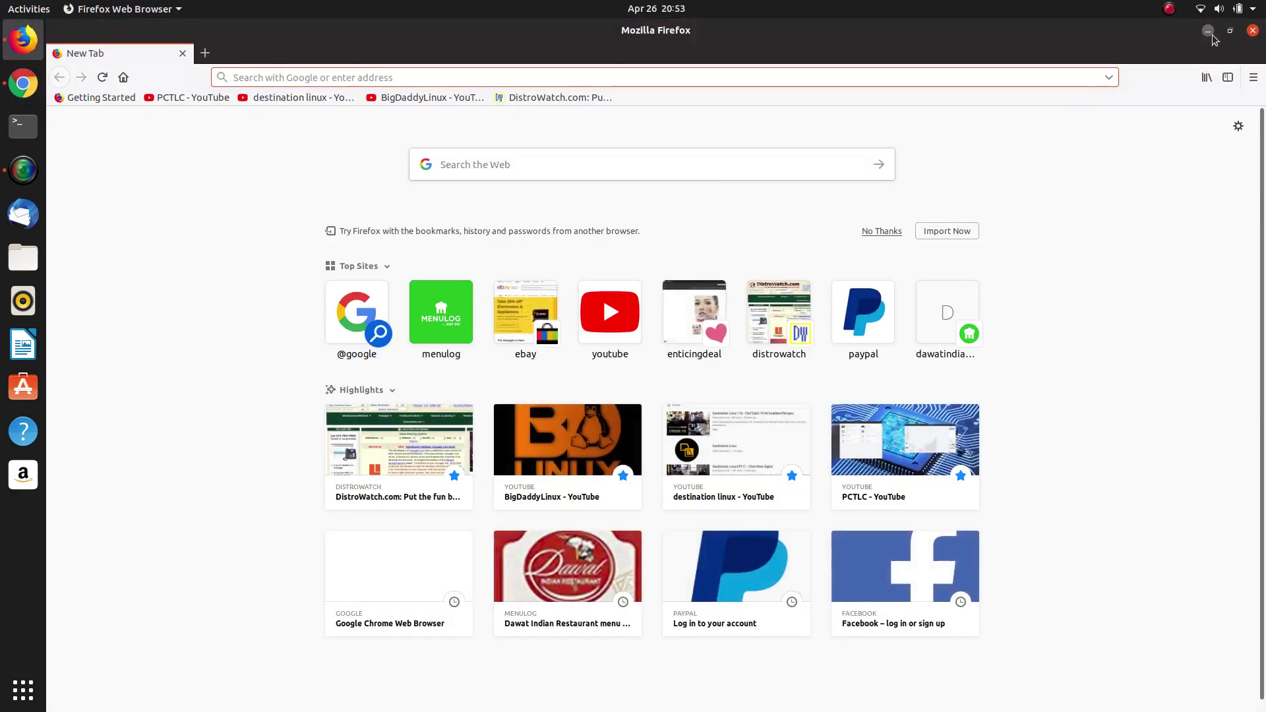
pyautogui.click(1254, 31)
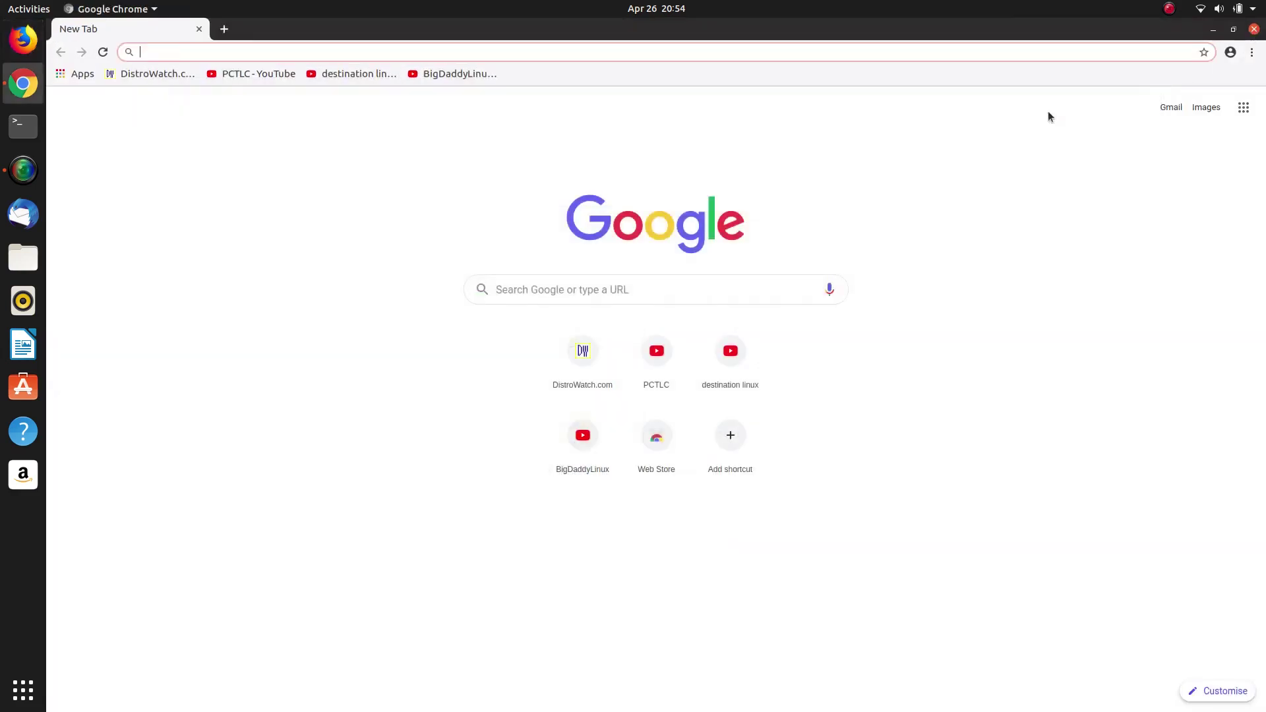
pyautogui.click(1255, 31)
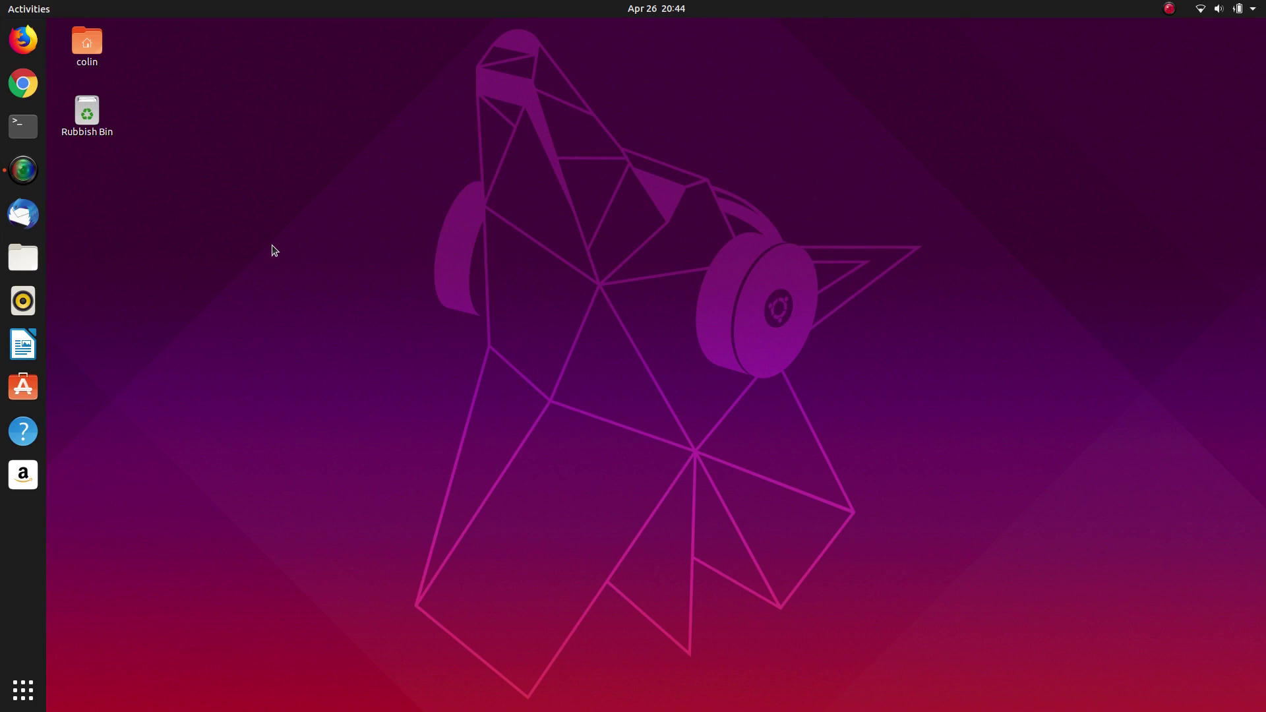
# Step: Open Home in Files to see Documents, Downloads, Music, Pictures, Videos and .mozilla as links
pyautogui.click(23, 257)
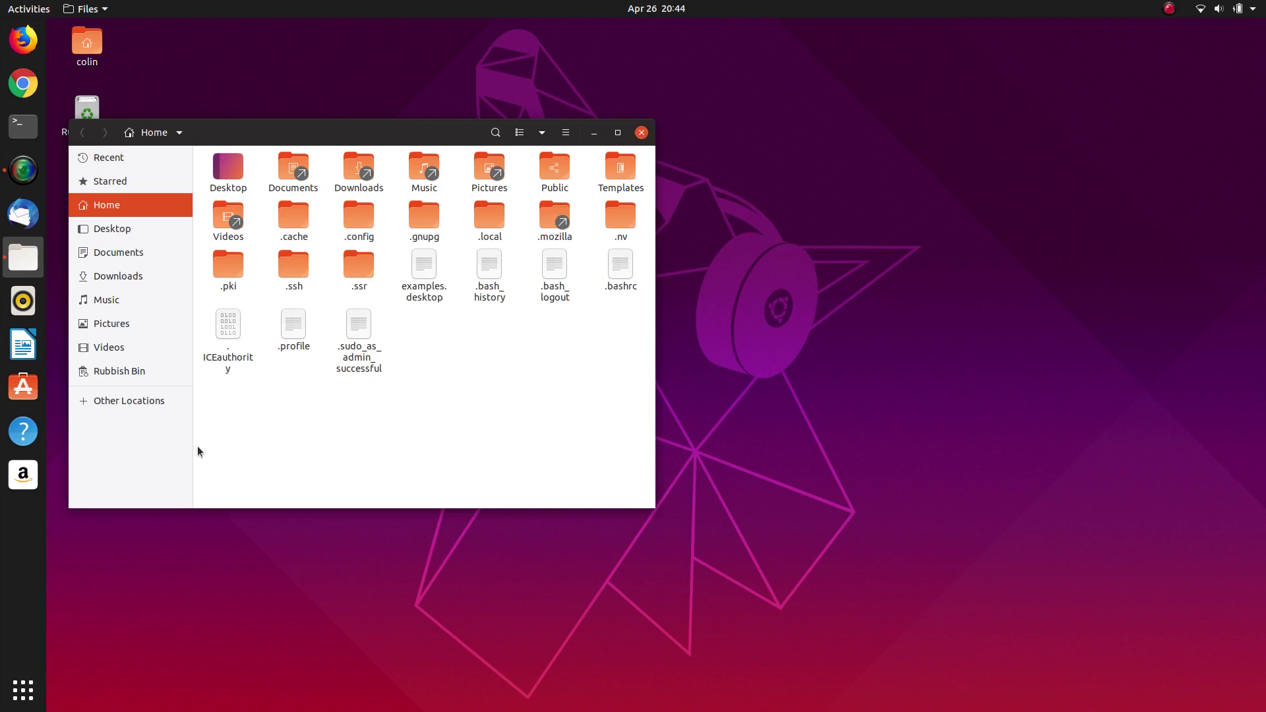
pyautogui.click(128, 401)
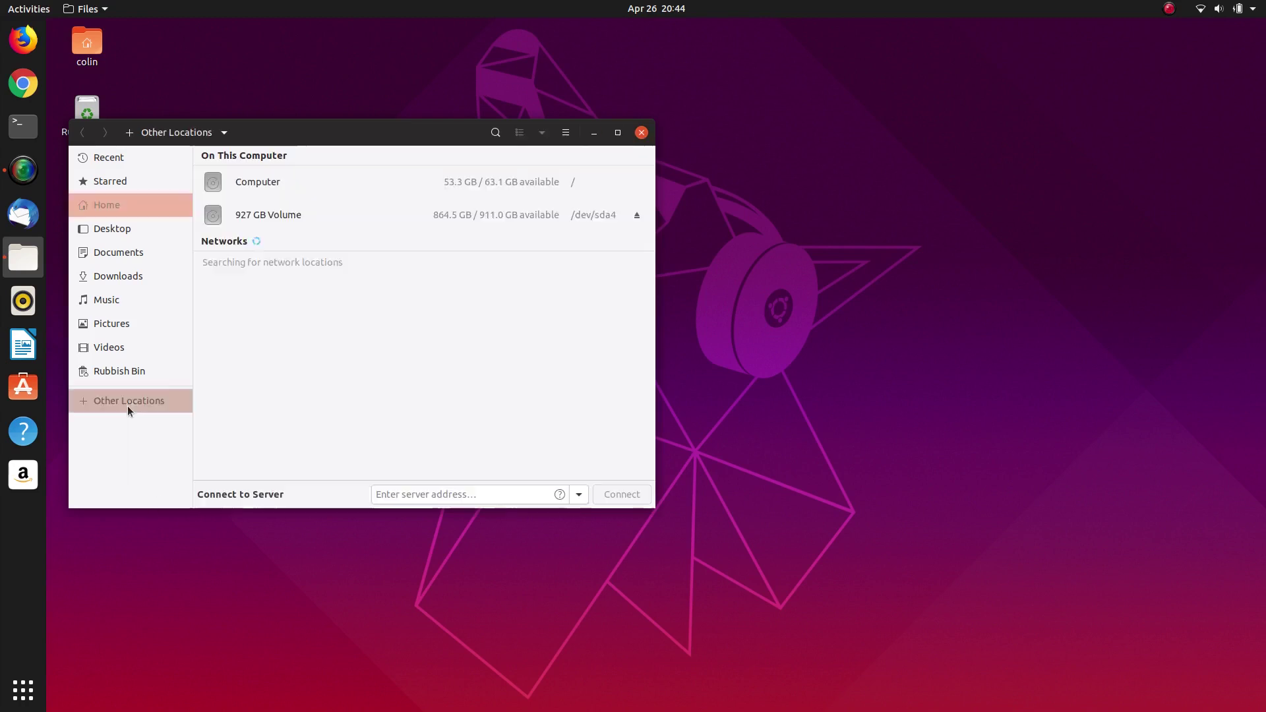
pyautogui.click(309, 218)
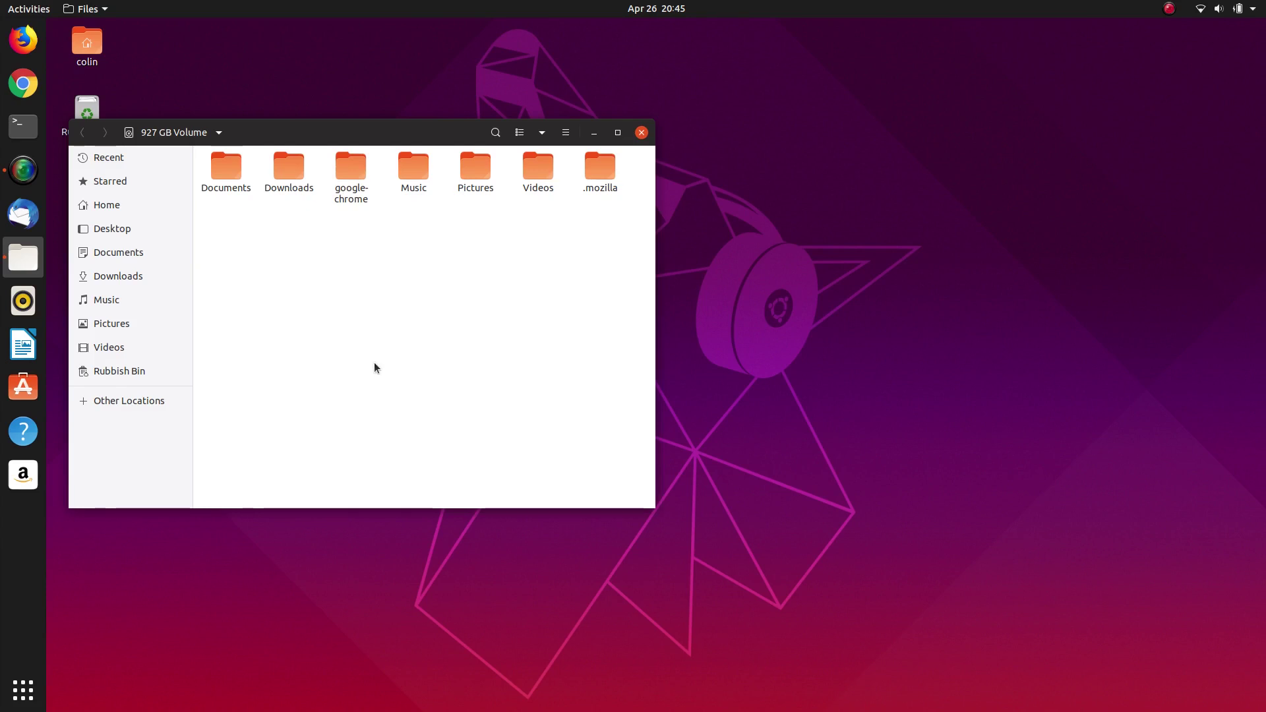
pyautogui.click(124, 208)
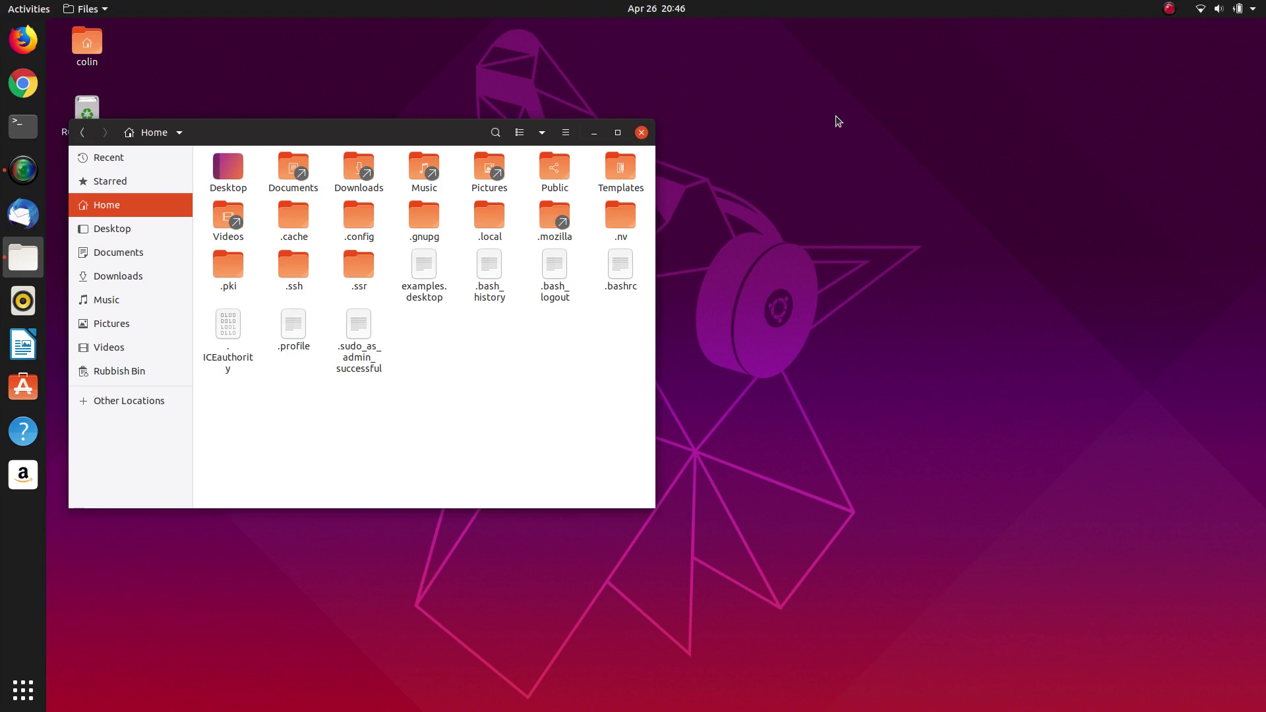
# Step: Turn off Show Hidden Files for Home and close the GNOME Files window
pyautogui.moveTo(354, 138); pyautogui.dragTo(542, 115)
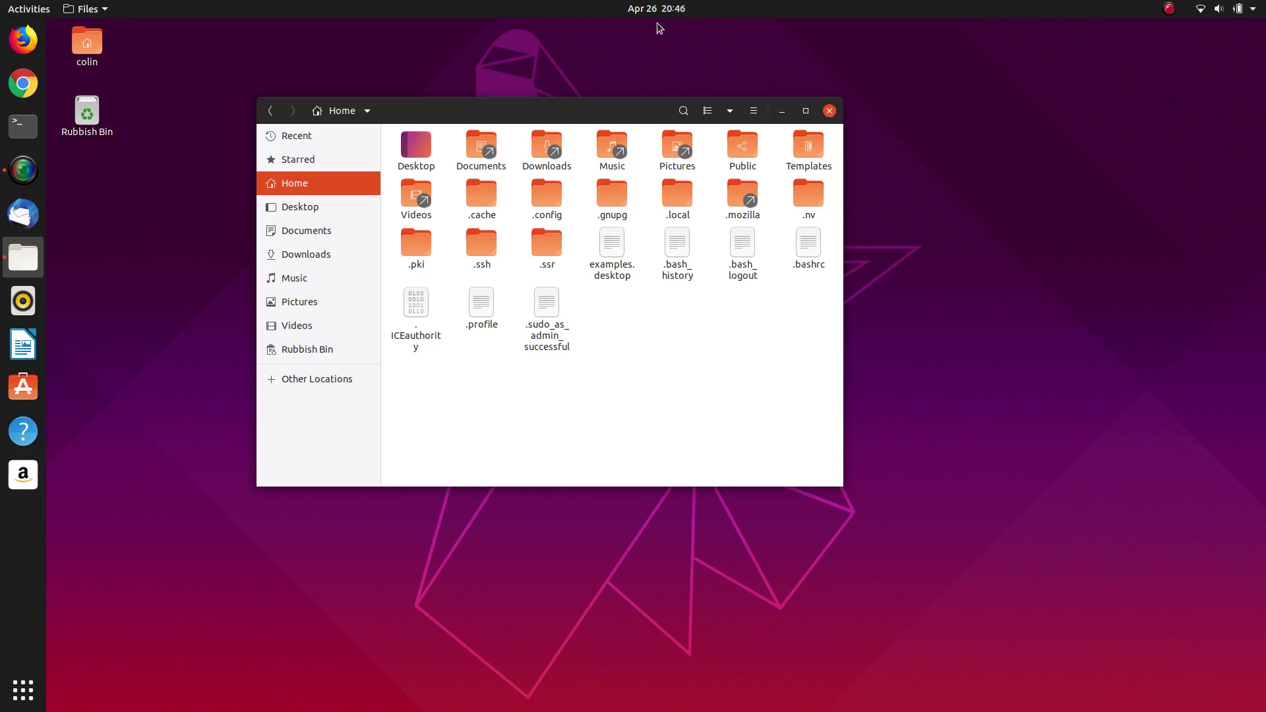
pyautogui.click(754, 110)
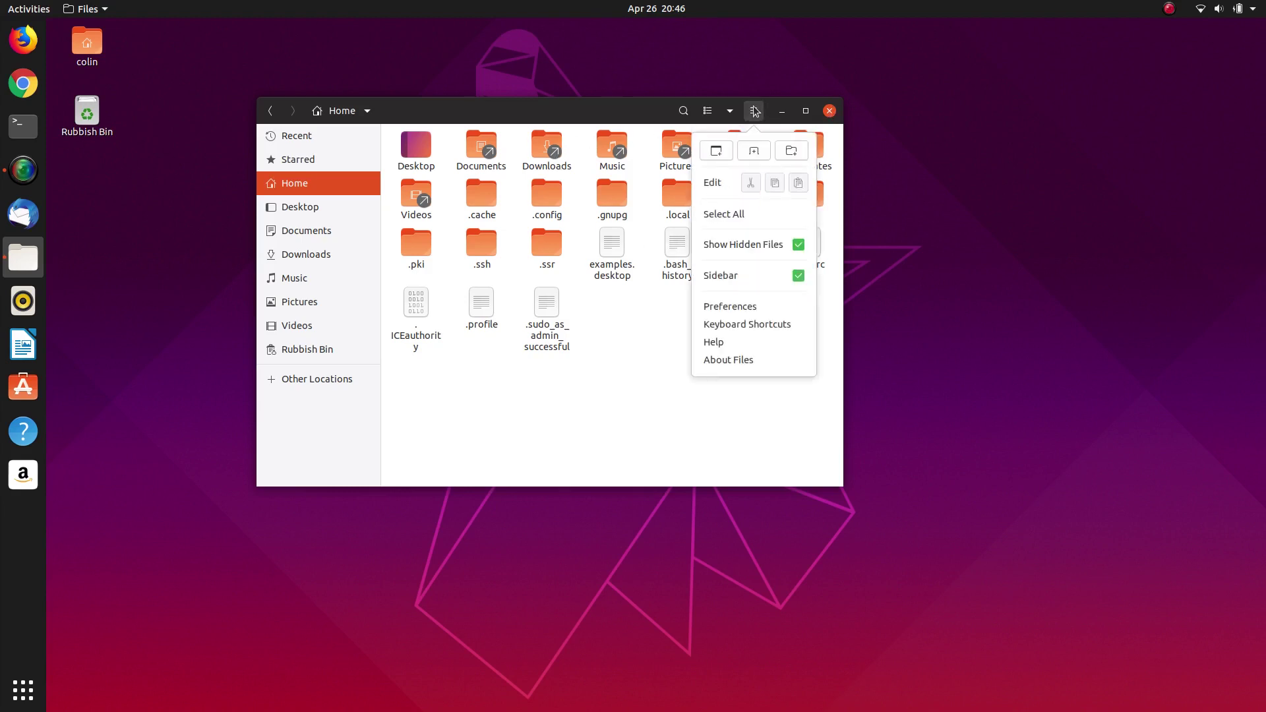
pyautogui.click(758, 246)
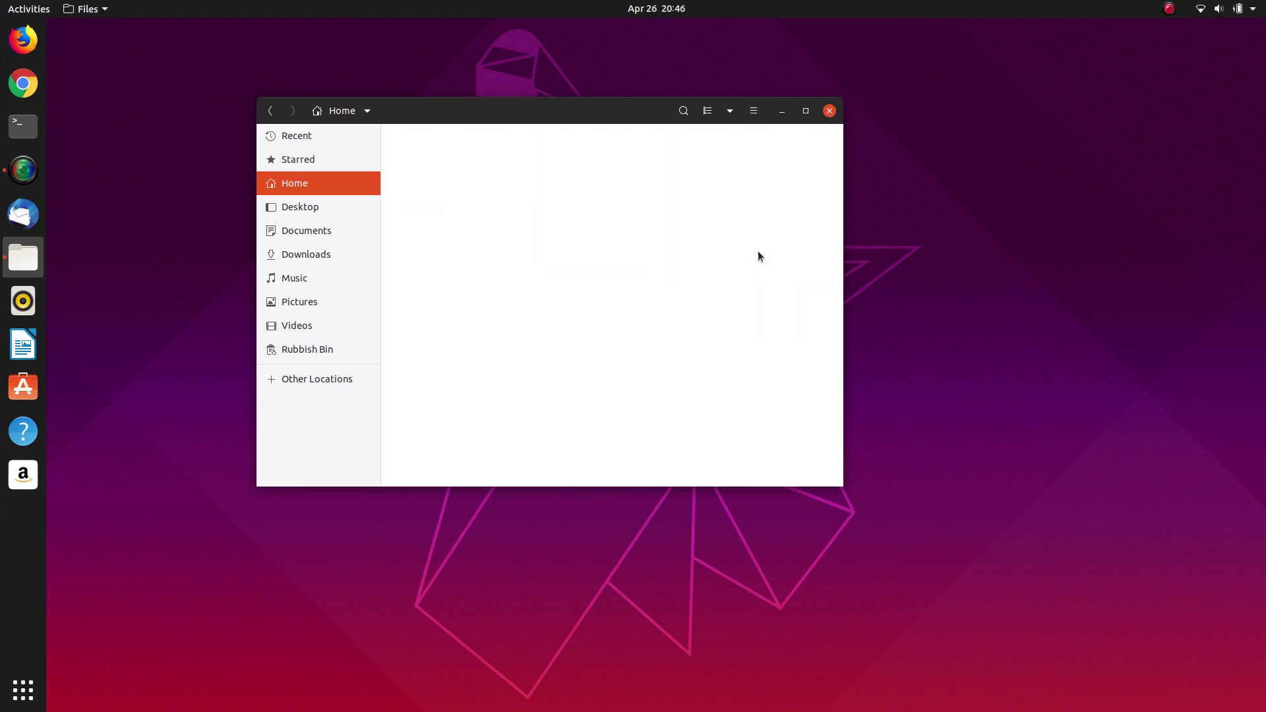
pyautogui.click(829, 111)
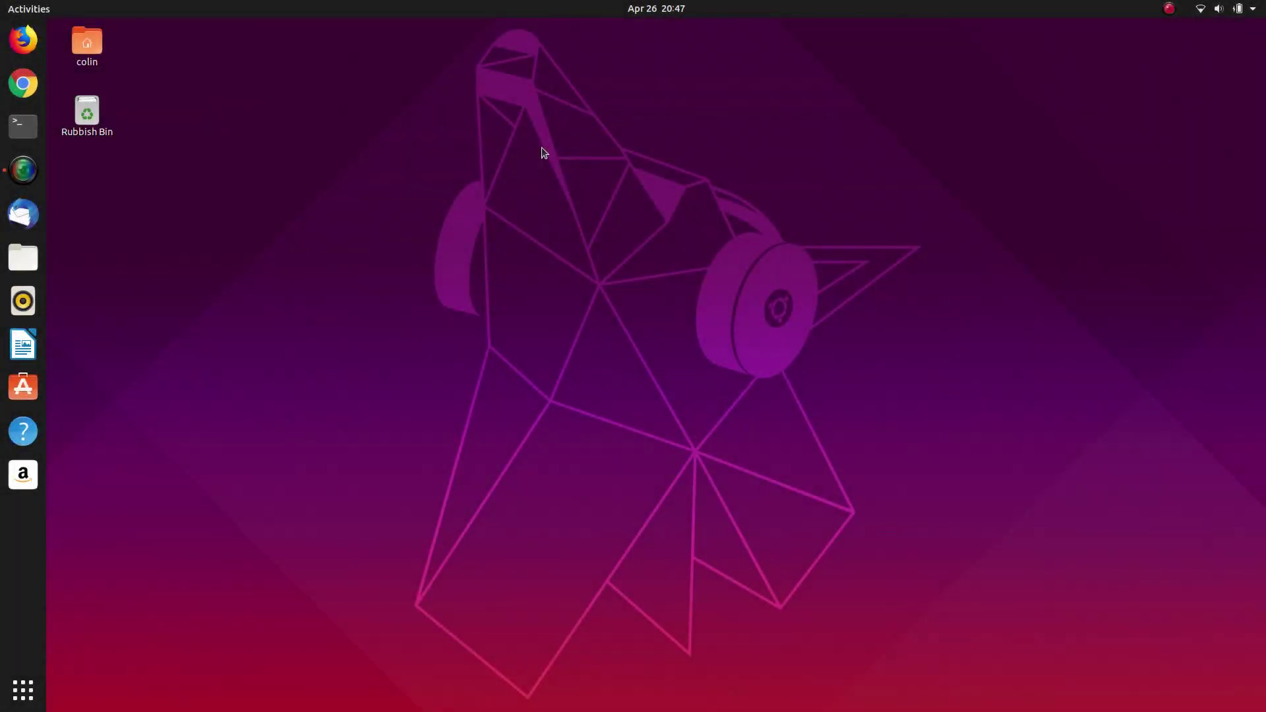